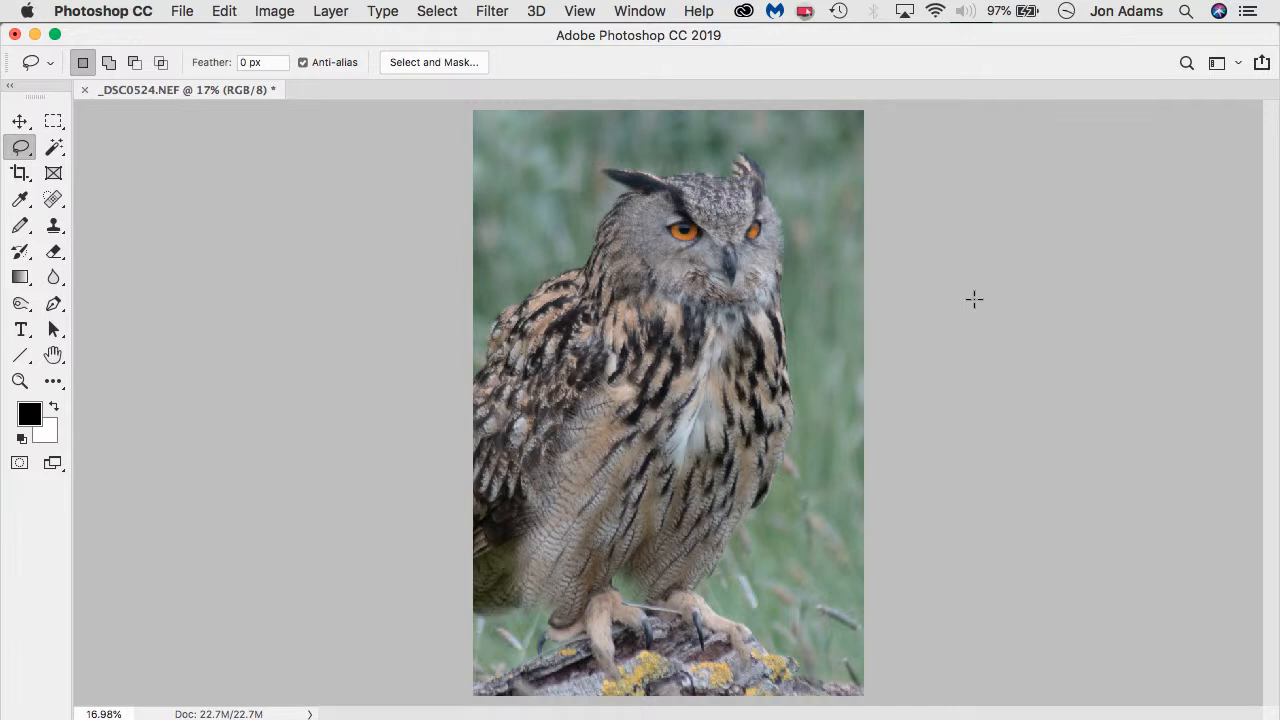
Display the Layers panel for the owl photo
click(640, 12)
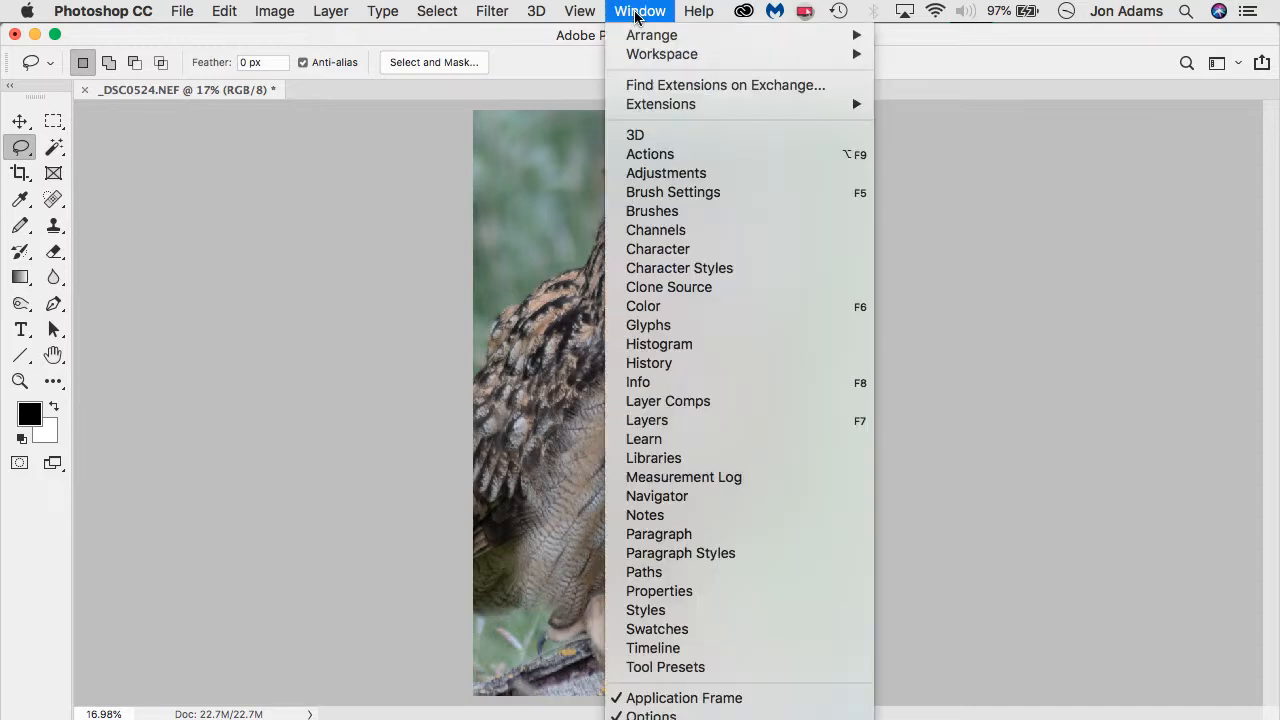
click(712, 424)
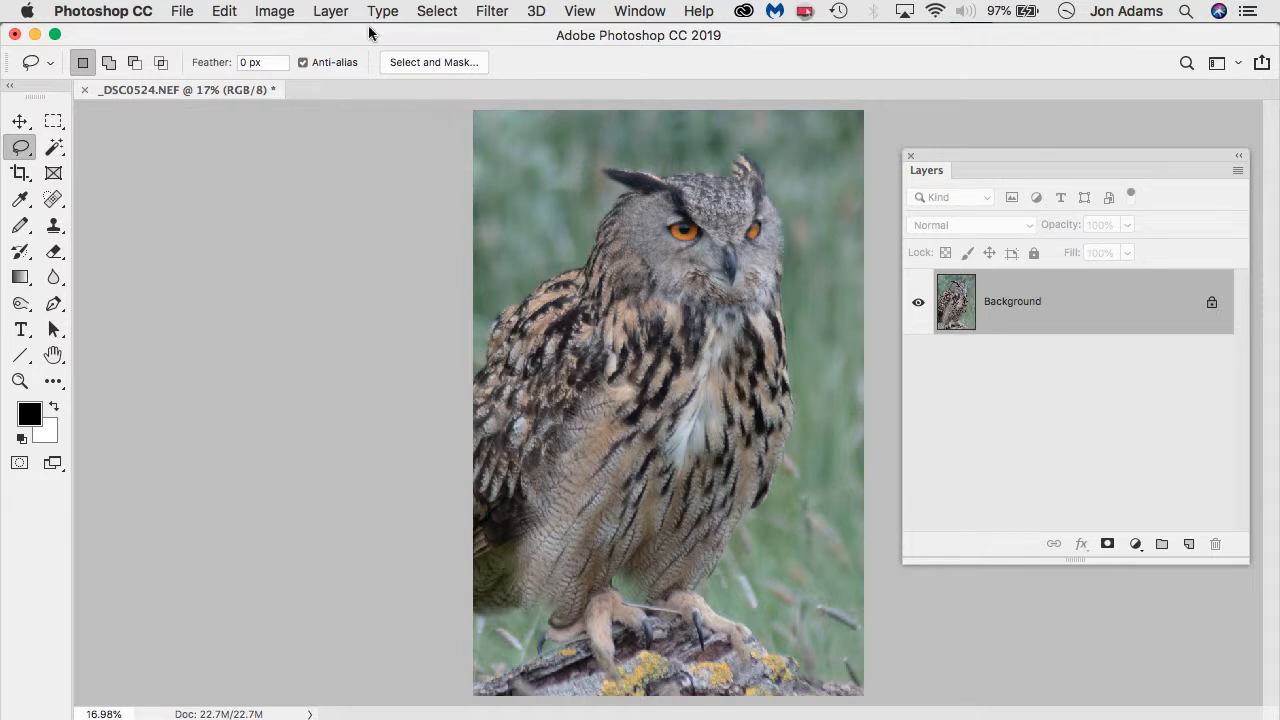
Apply a Levels adjustment to the owl photo with input black point 17 and white point 214, comparing before and after
click(275, 12)
mouse_move(274, 67)
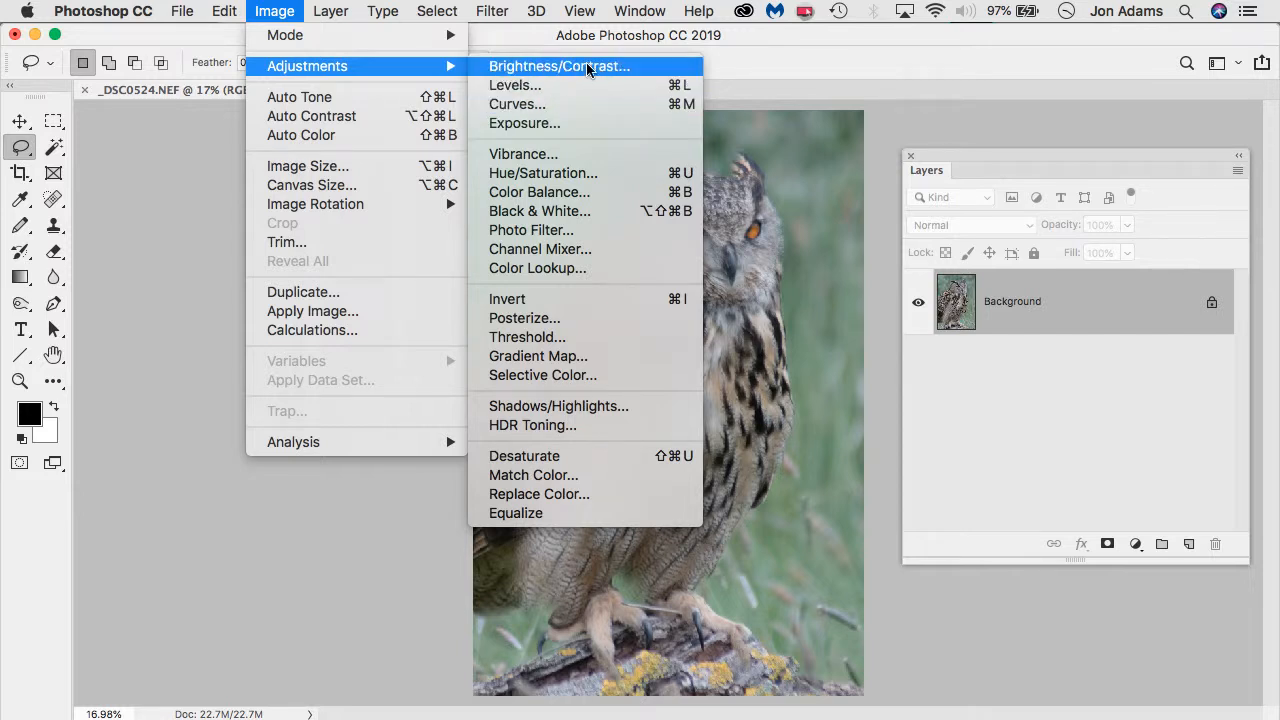
click(512, 87)
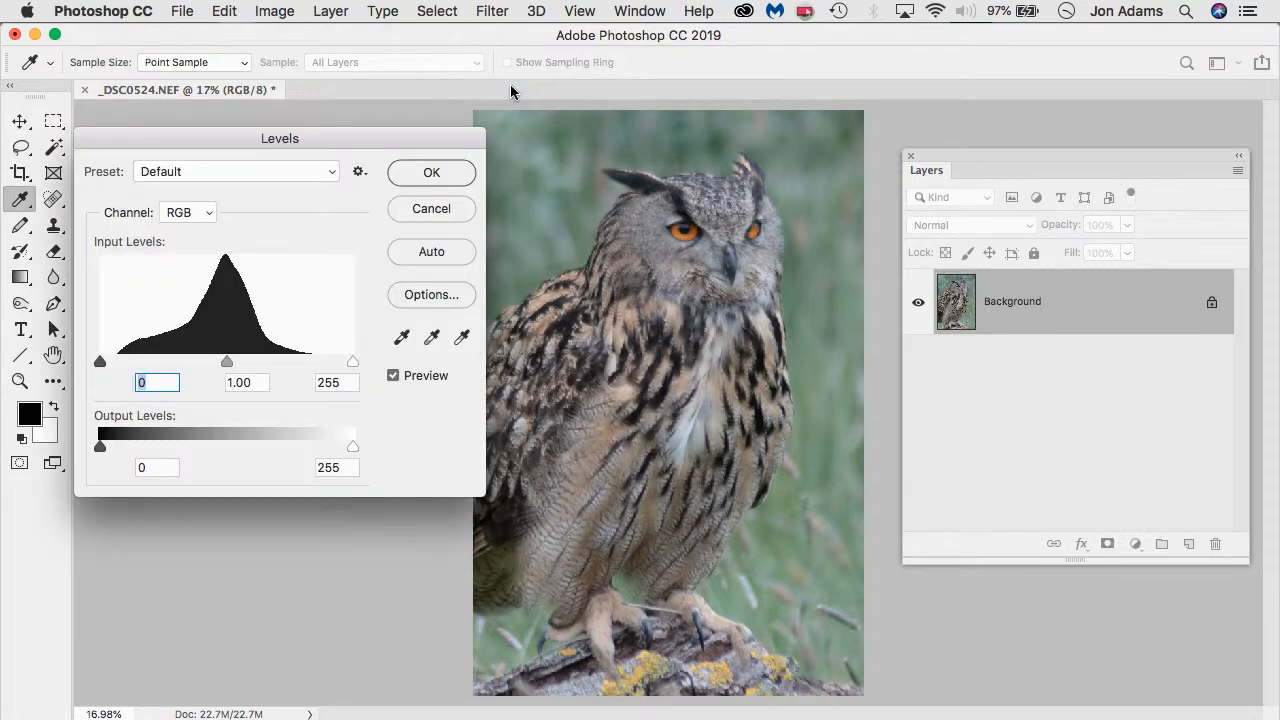
drag(374, 137, 383, 128)
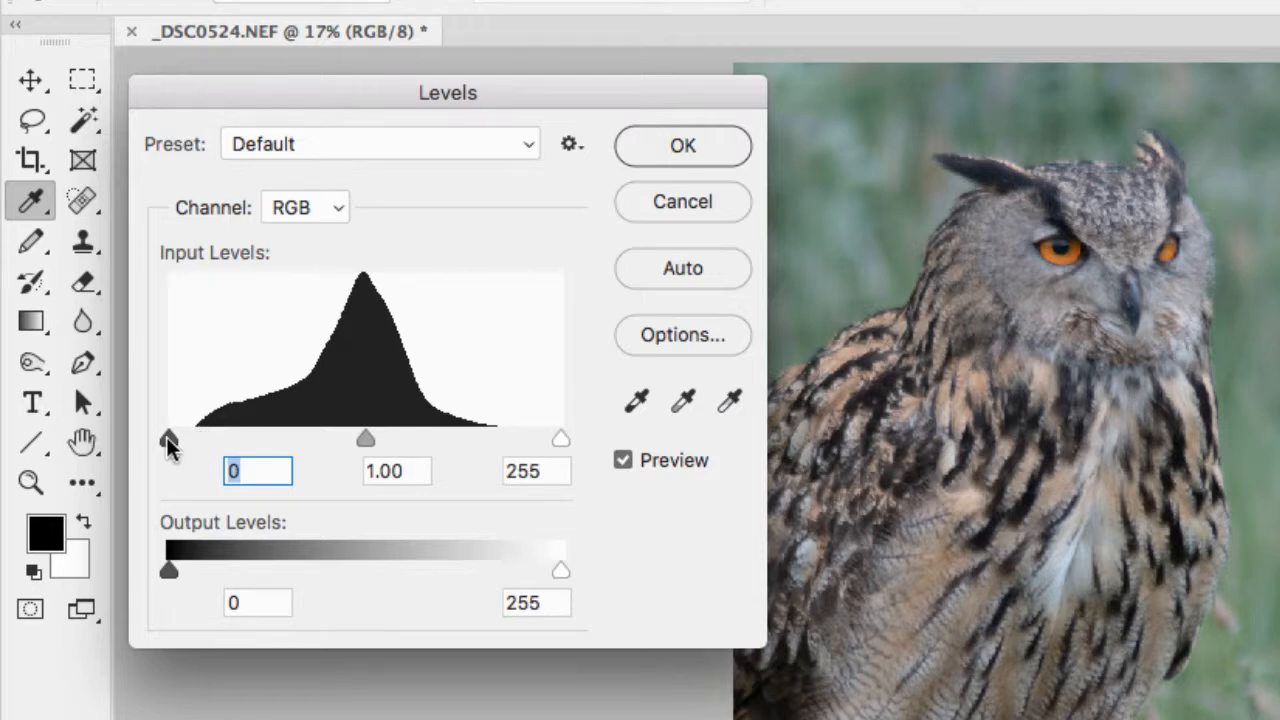
drag(167, 441, 195, 442)
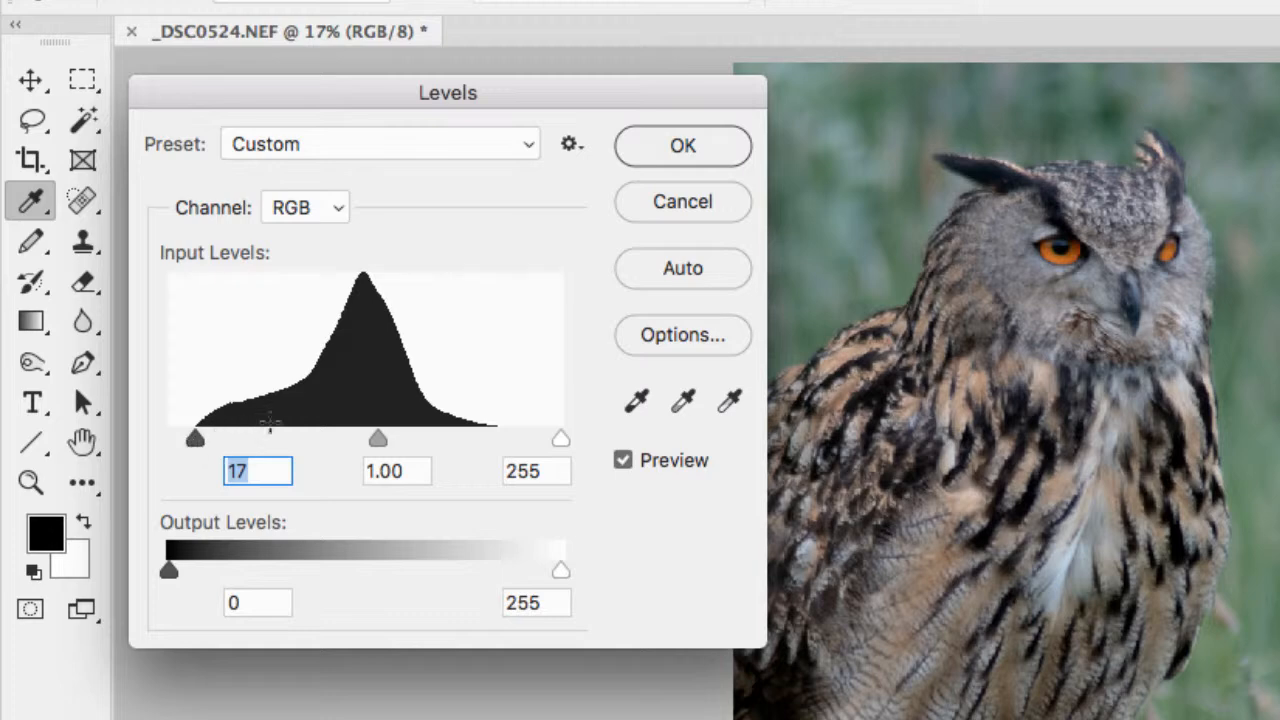
drag(558, 441, 497, 443)
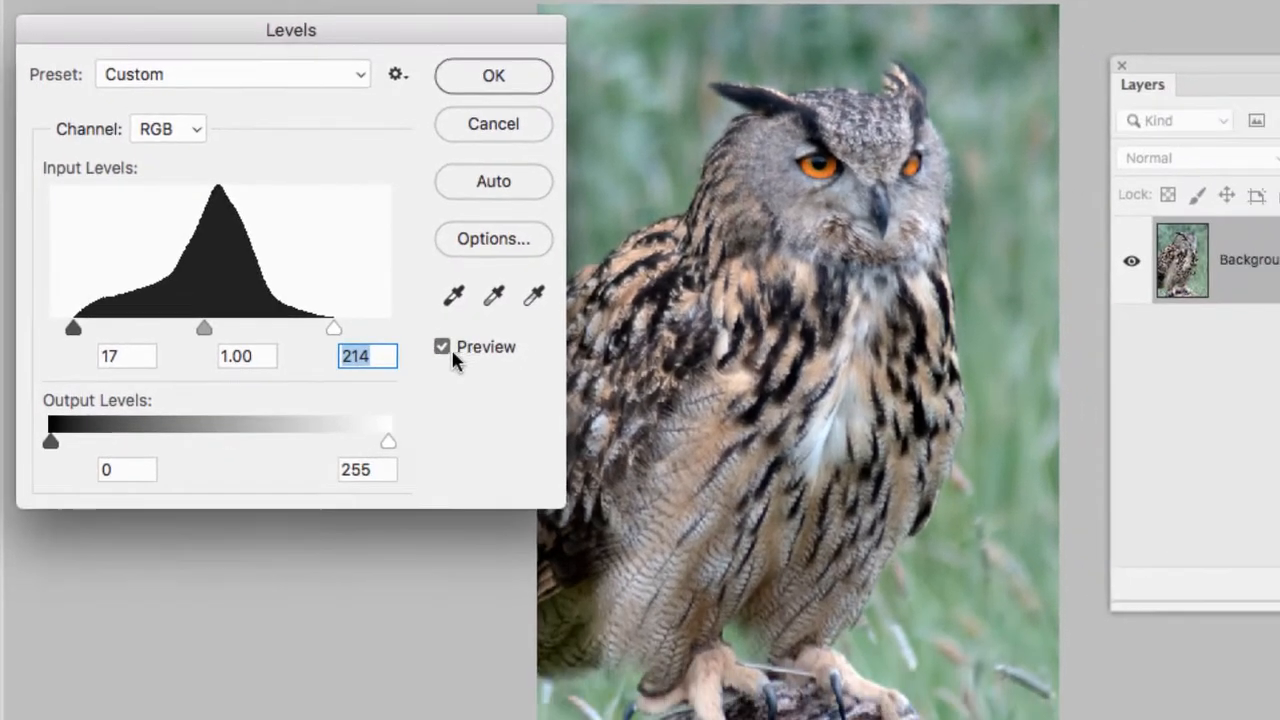
click(442, 347)
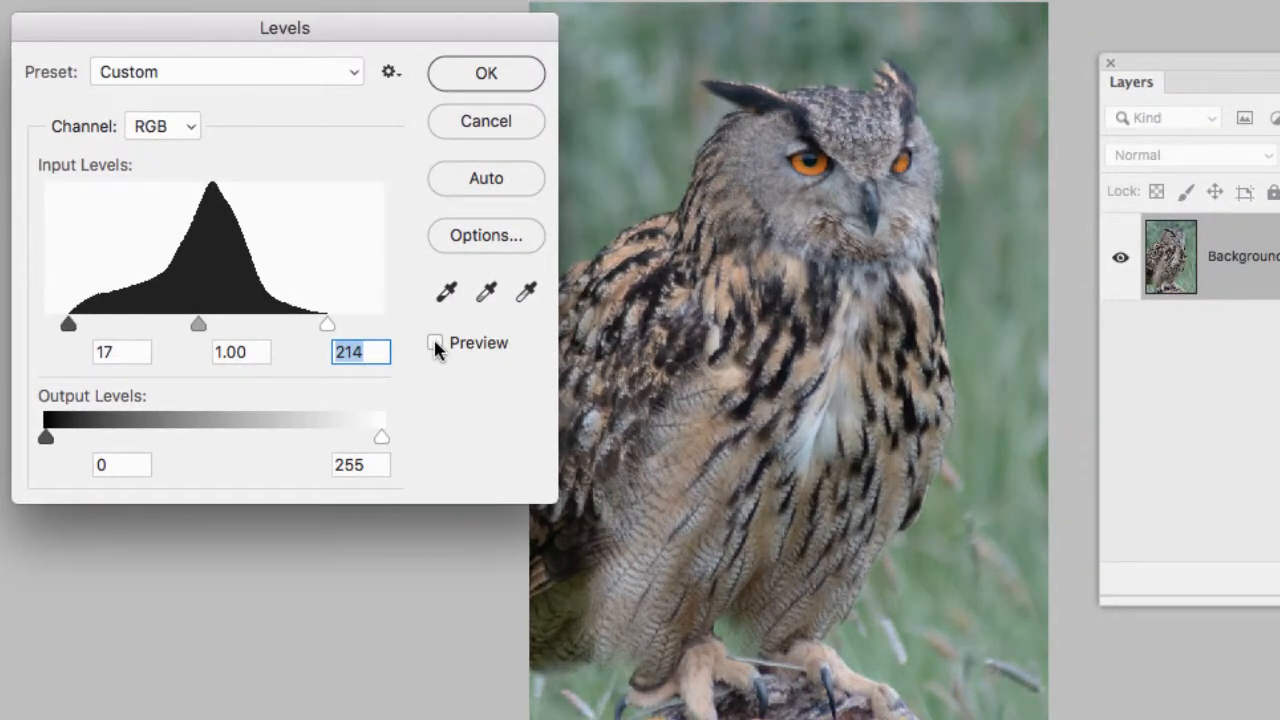
click(434, 343)
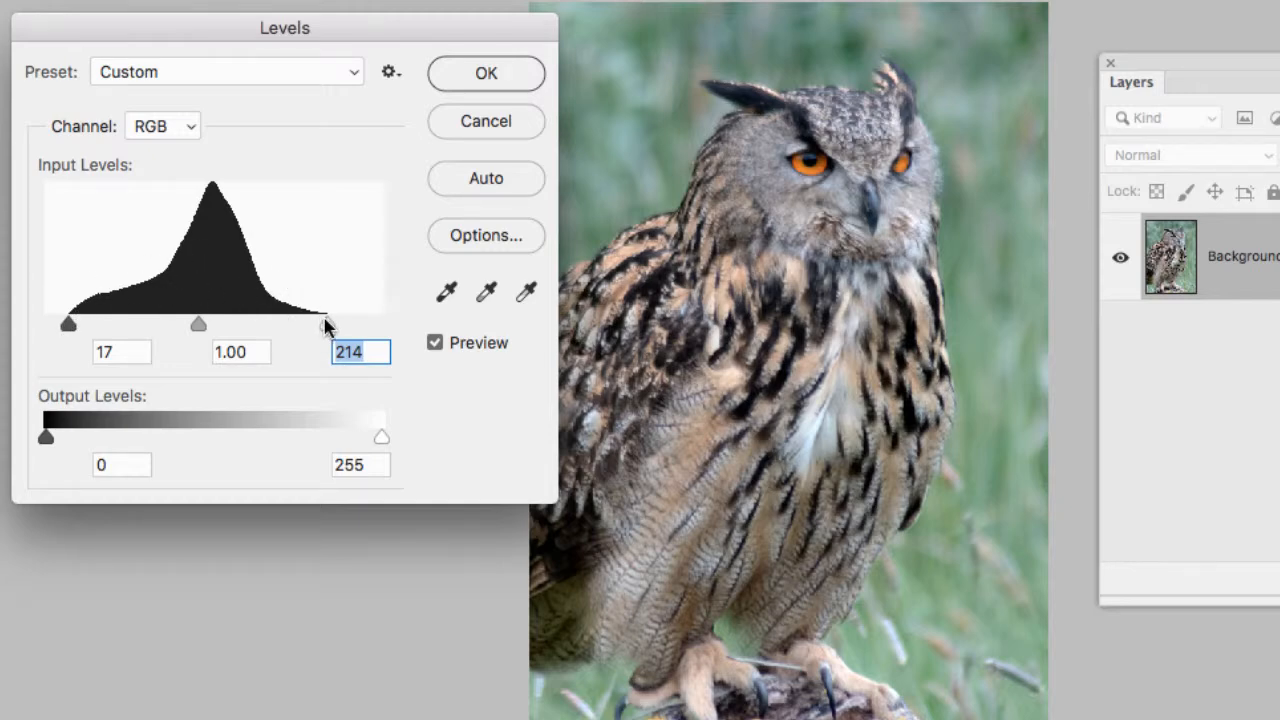
click(477, 80)
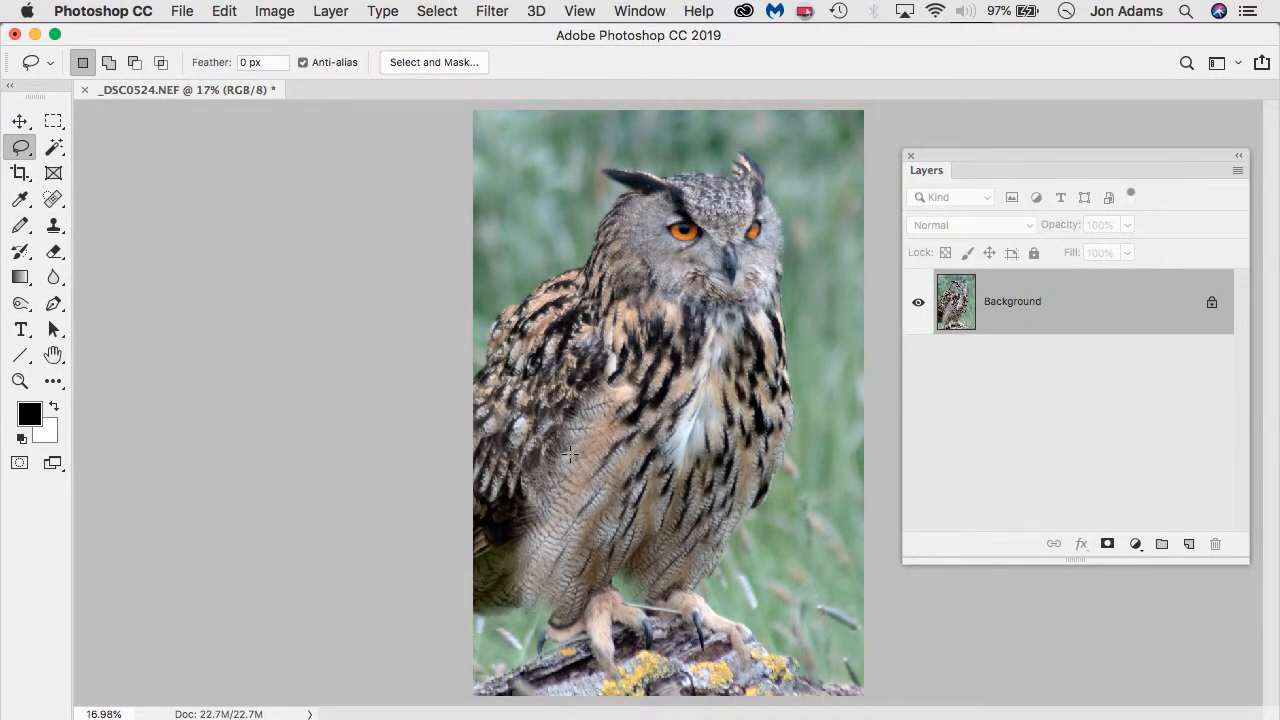
Start a Color Balance adjustment and shift the highlights to +28 toward red and -21 toward yellow
click(269, 16)
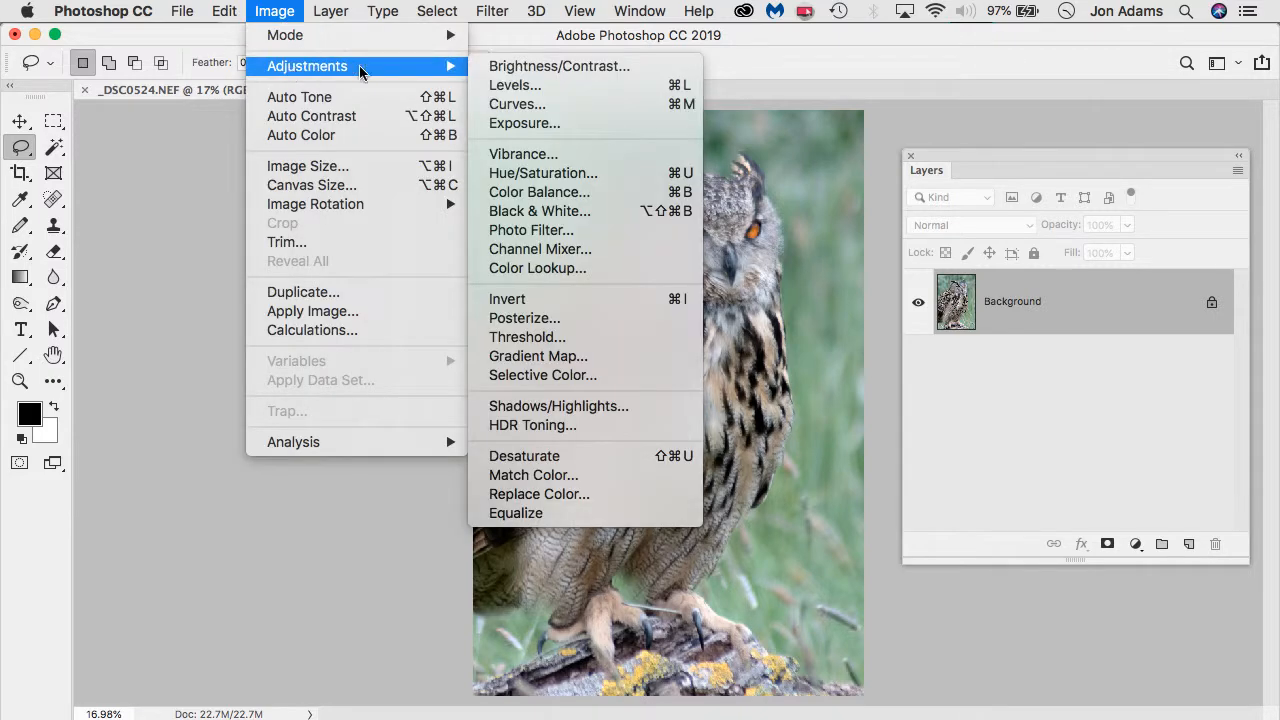
click(543, 200)
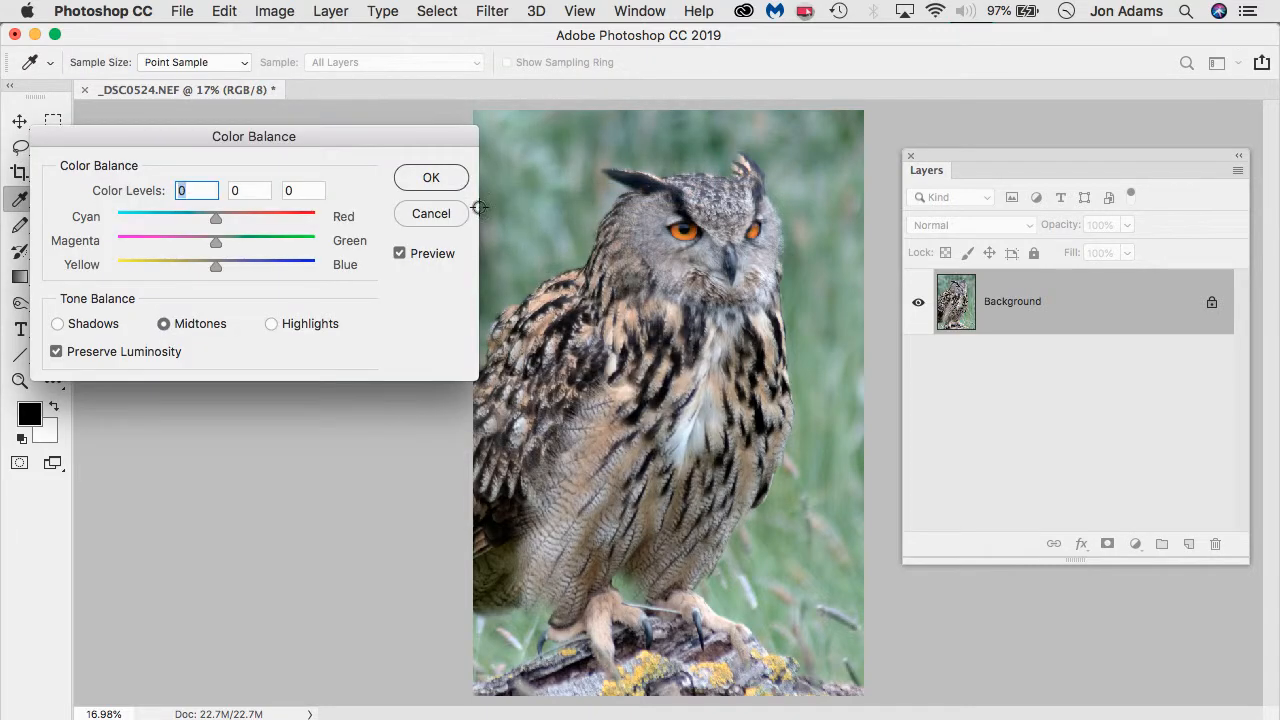
drag(262, 153, 310, 147)
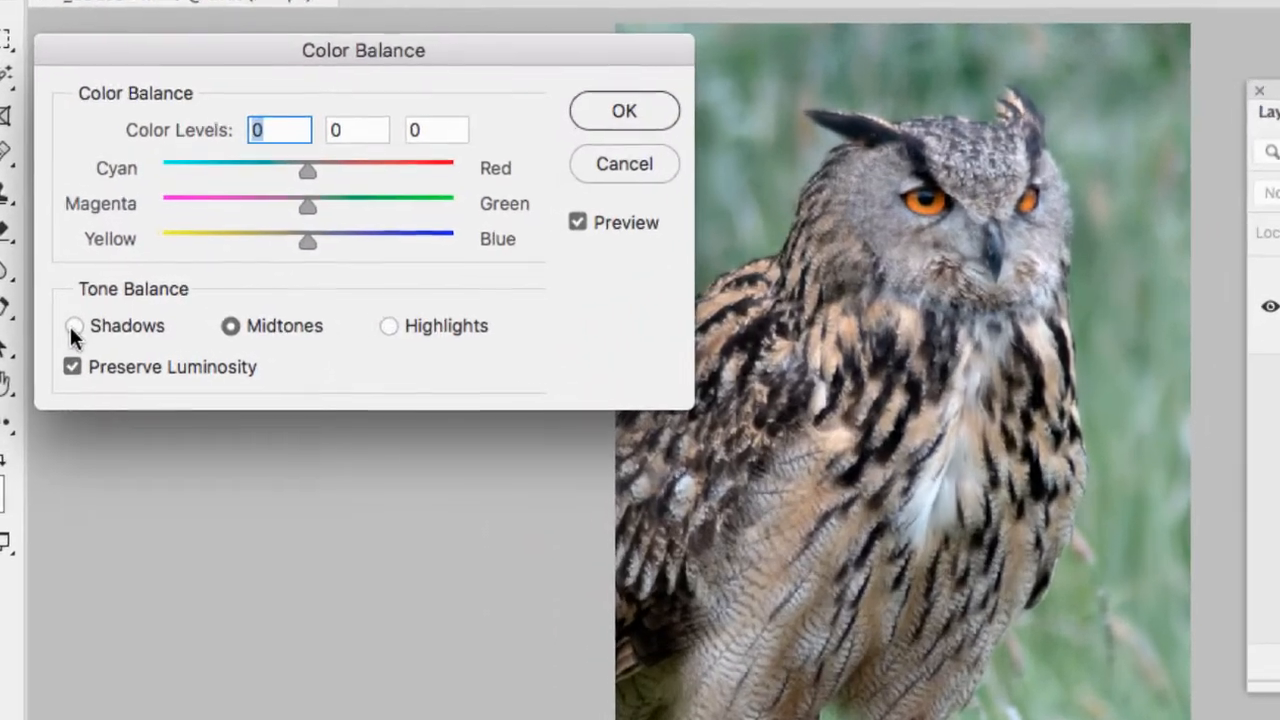
click(100, 318)
click(214, 317)
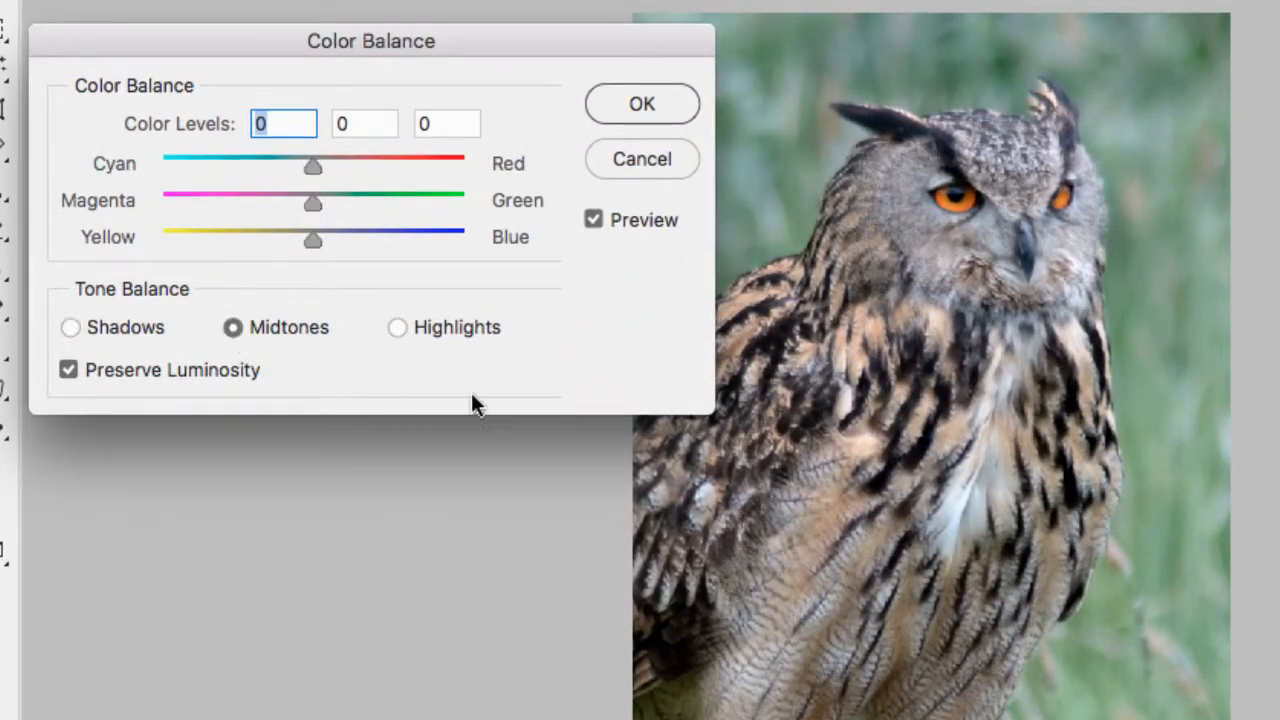
click(394, 328)
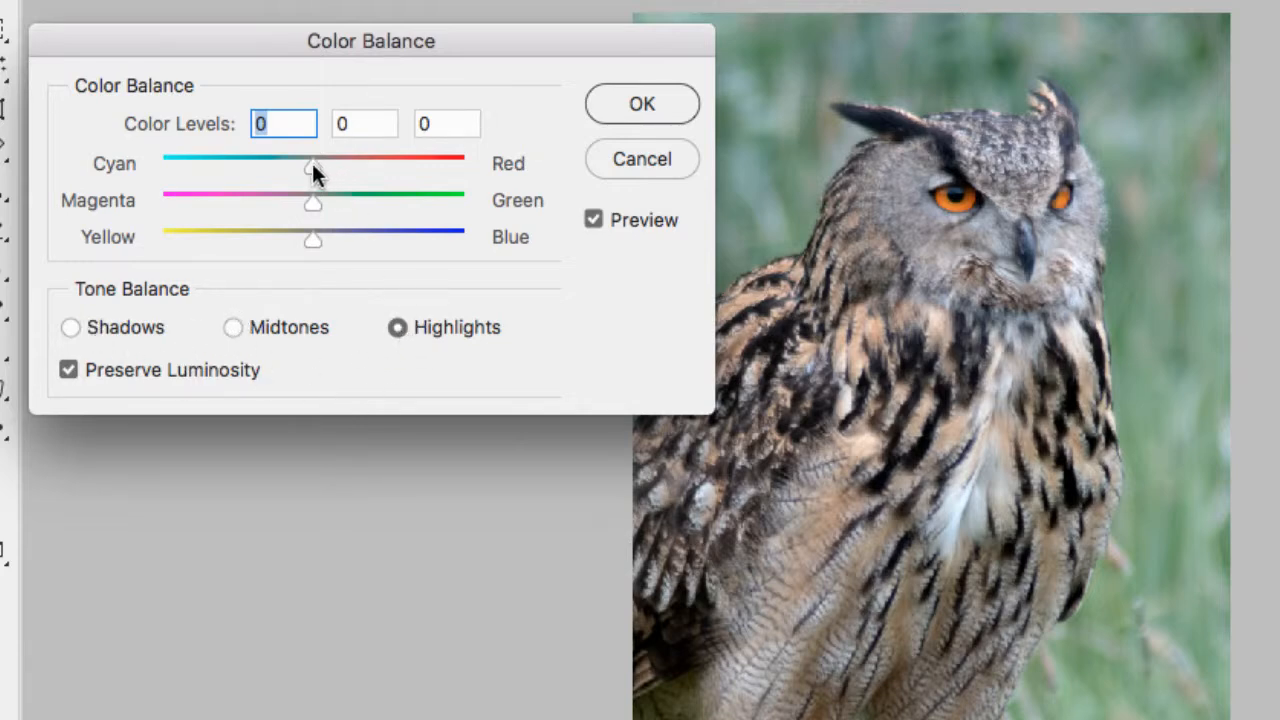
drag(312, 163, 354, 161)
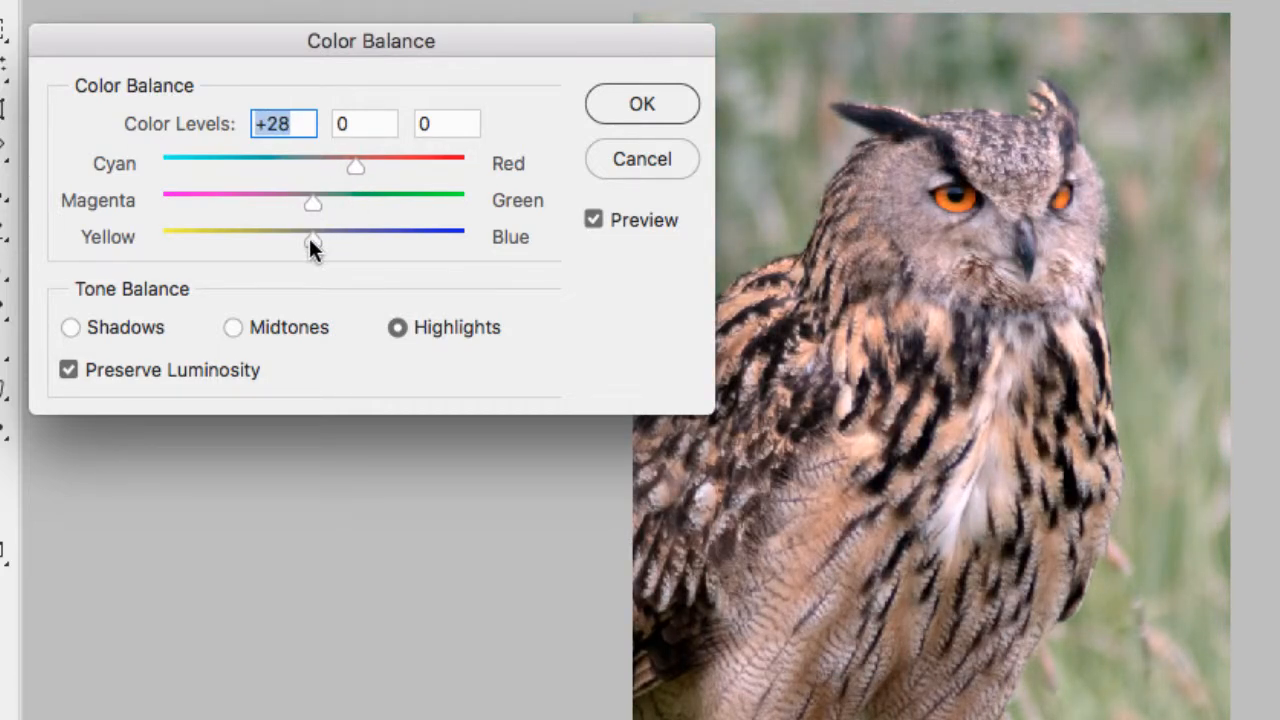
drag(309, 238, 281, 241)
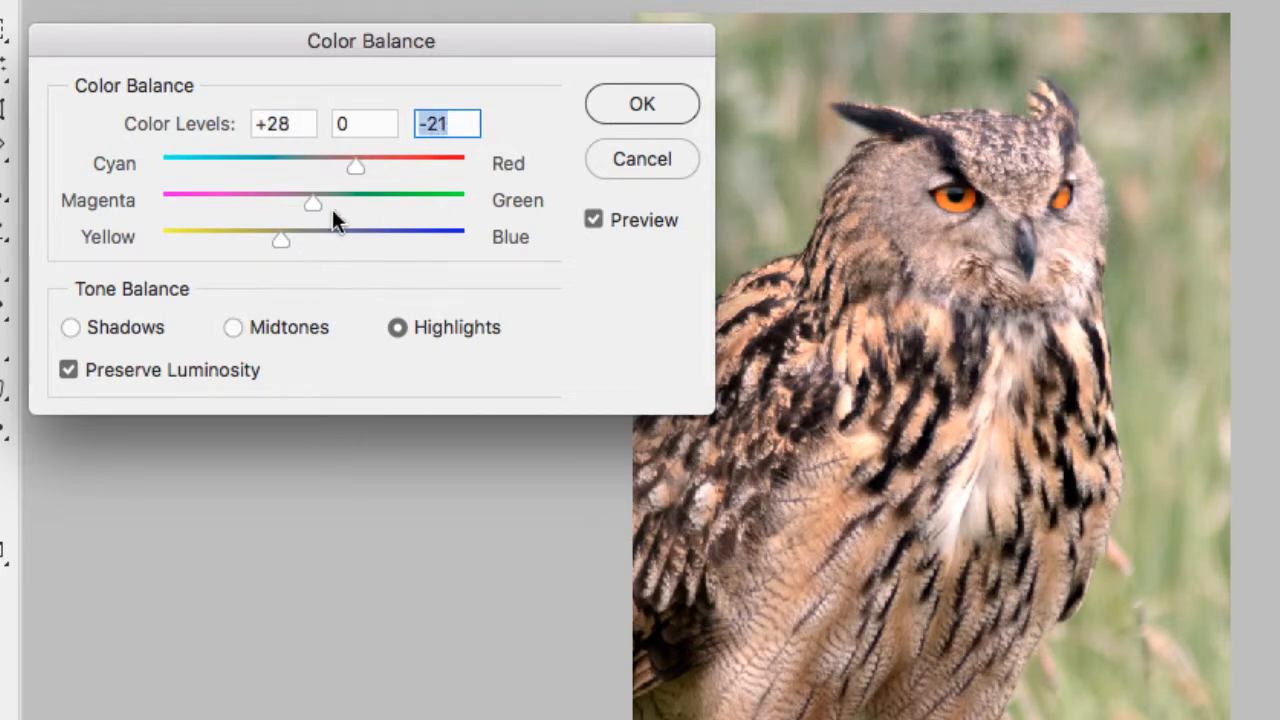
Shift the Color Balance midtones to +8 toward red and -10 toward yellow
click(232, 327)
drag(313, 166, 326, 172)
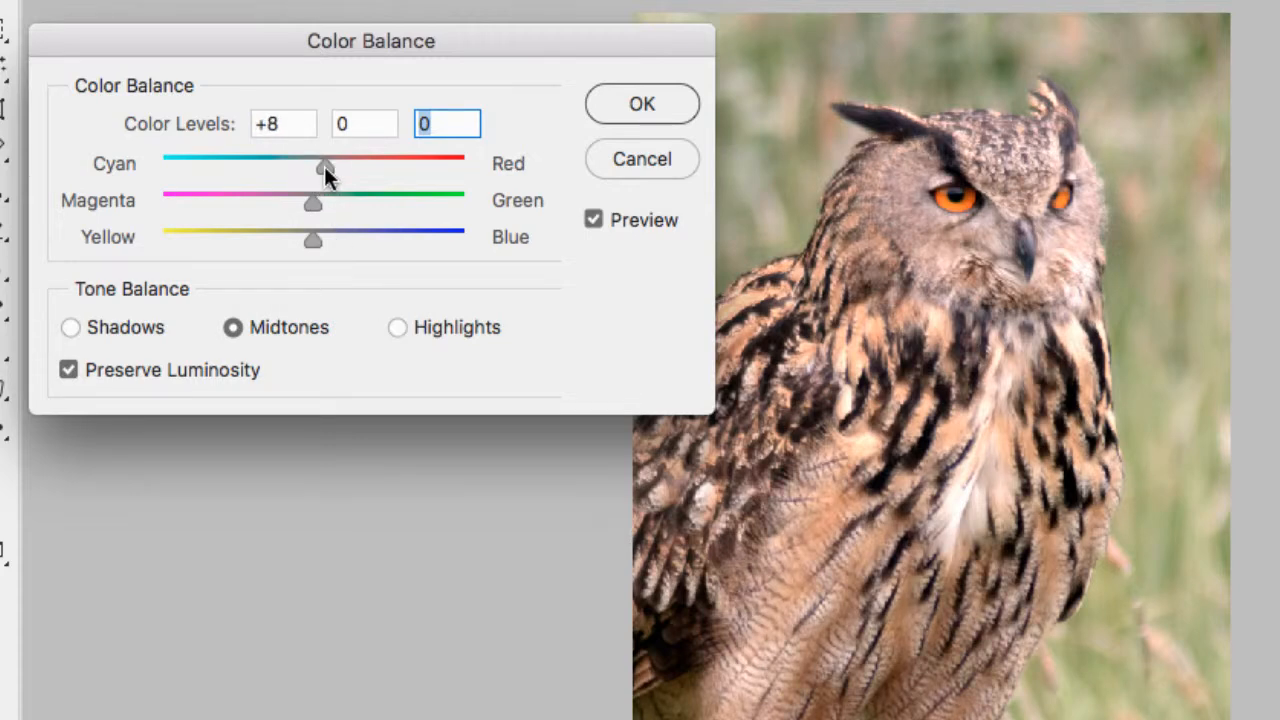
drag(315, 241, 298, 242)
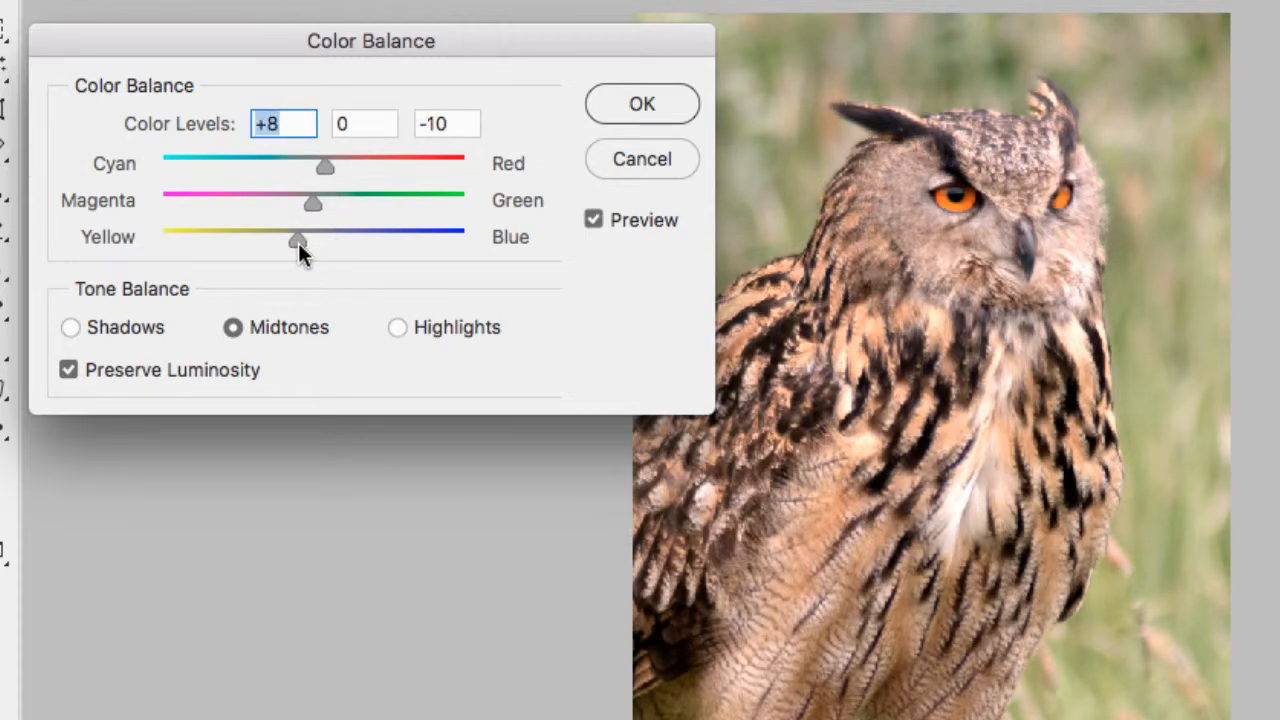
Shift the Color Balance shadows to +9 toward blue, compare before and after, and apply the adjustment
click(72, 325)
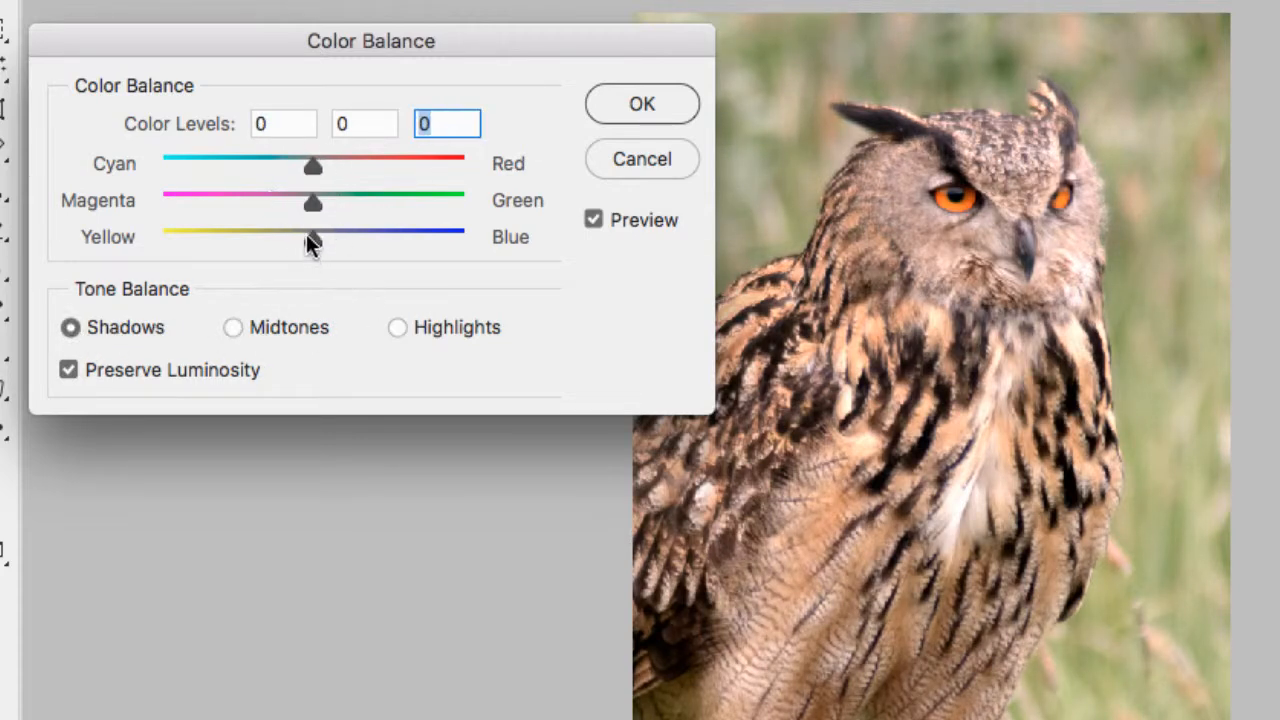
mouse_move(310, 243)
mouse_down()
mouse_move(286, 240)
mouse_move(328, 242)
mouse_up()
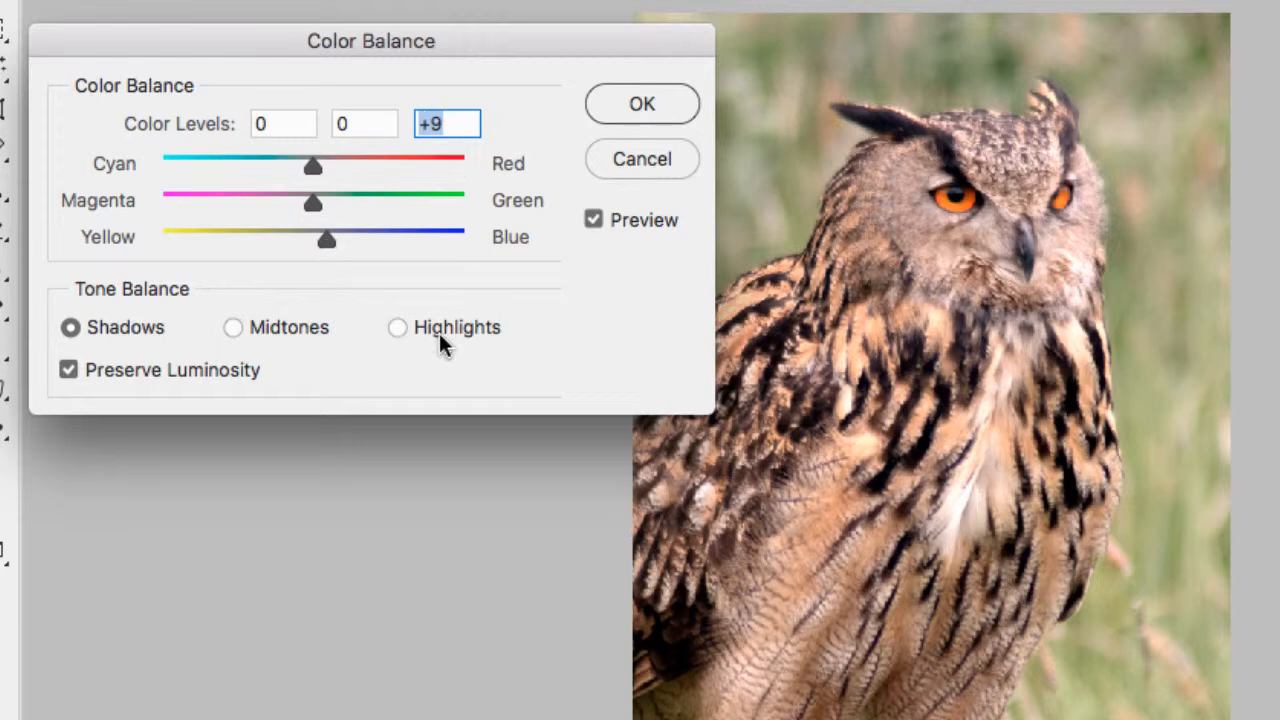
click(593, 219)
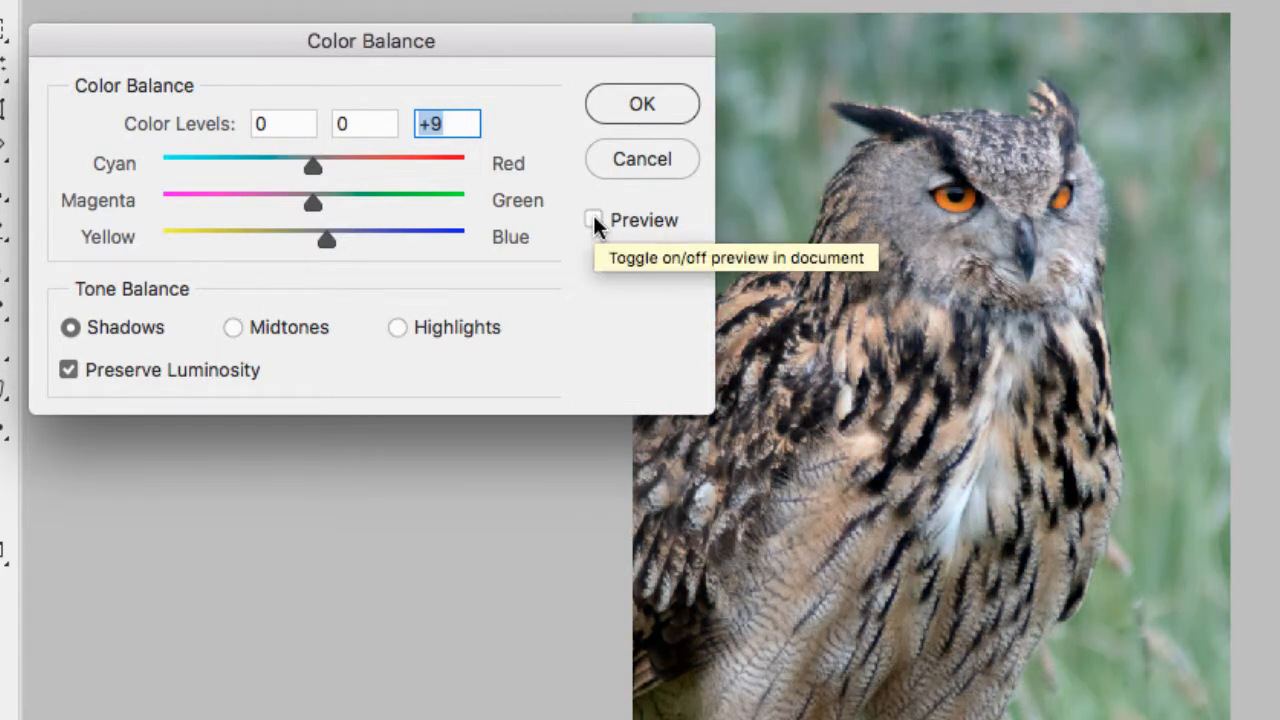
click(593, 219)
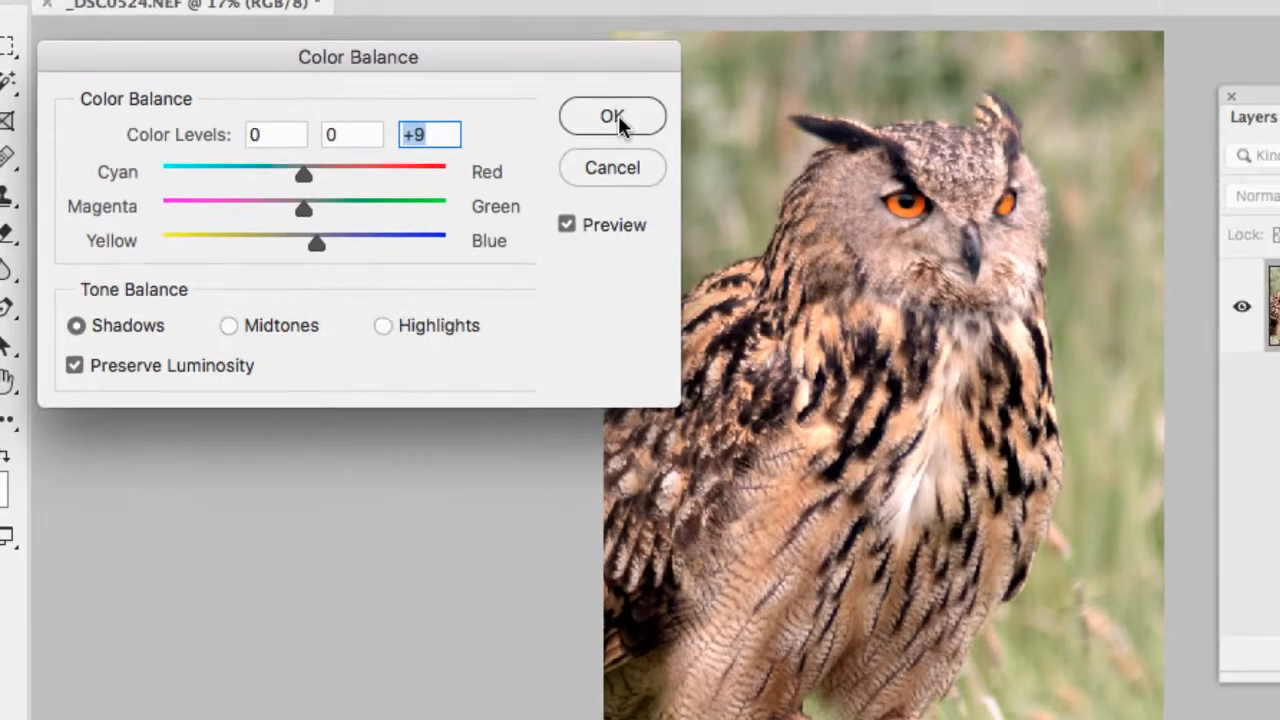
click(614, 116)
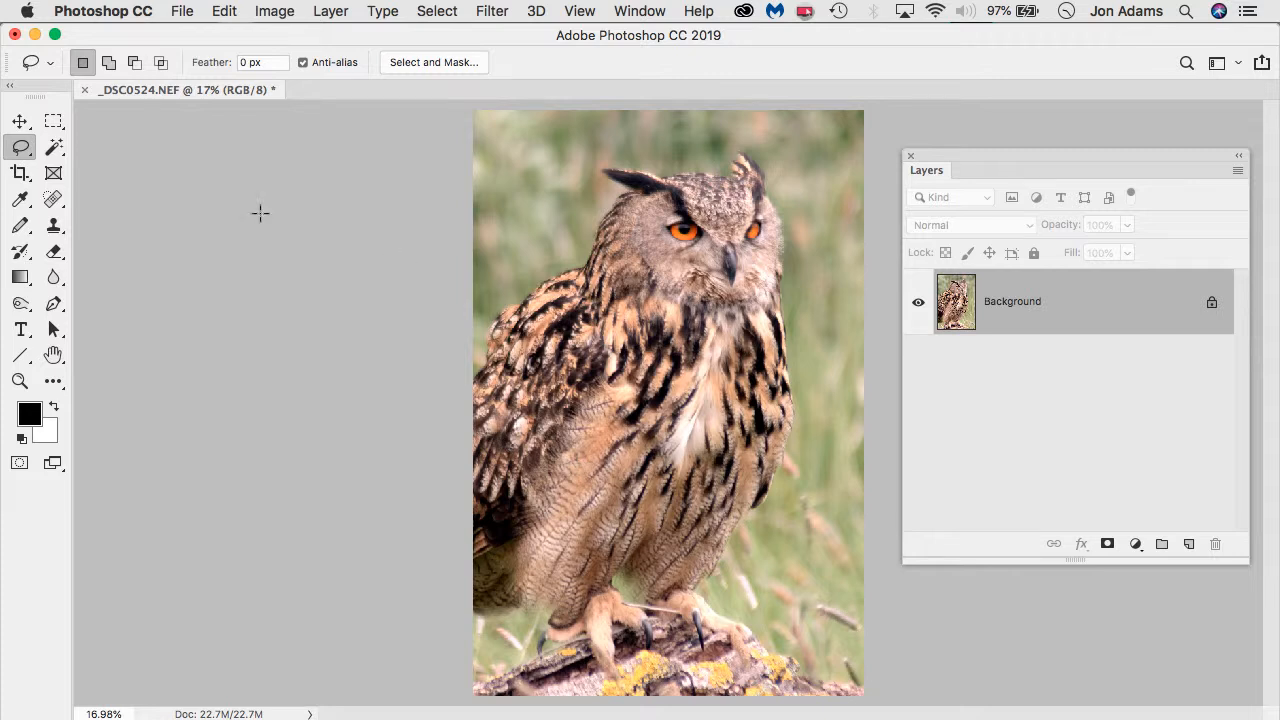
Lasso the grassy background around the owl and rock, adding the separate grass patch below the owl's tail to the selection
drag(24, 152, 103, 147)
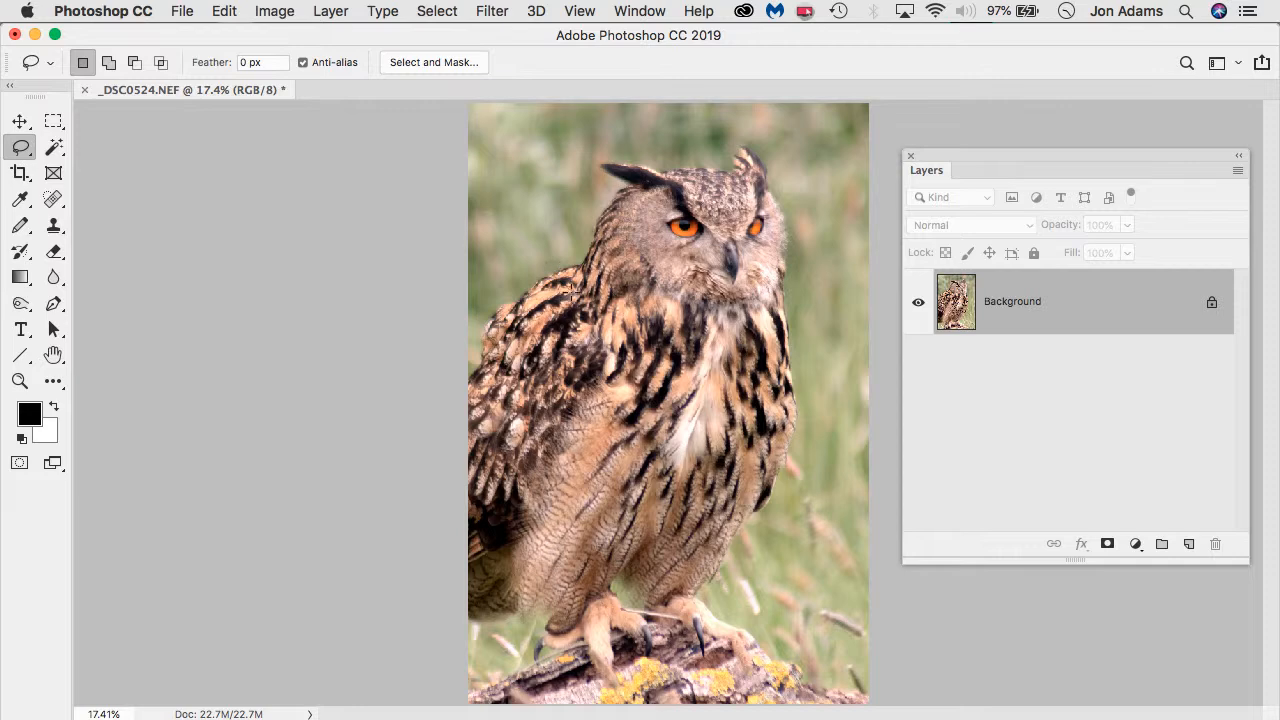
scroll(571, 300, down, 1)
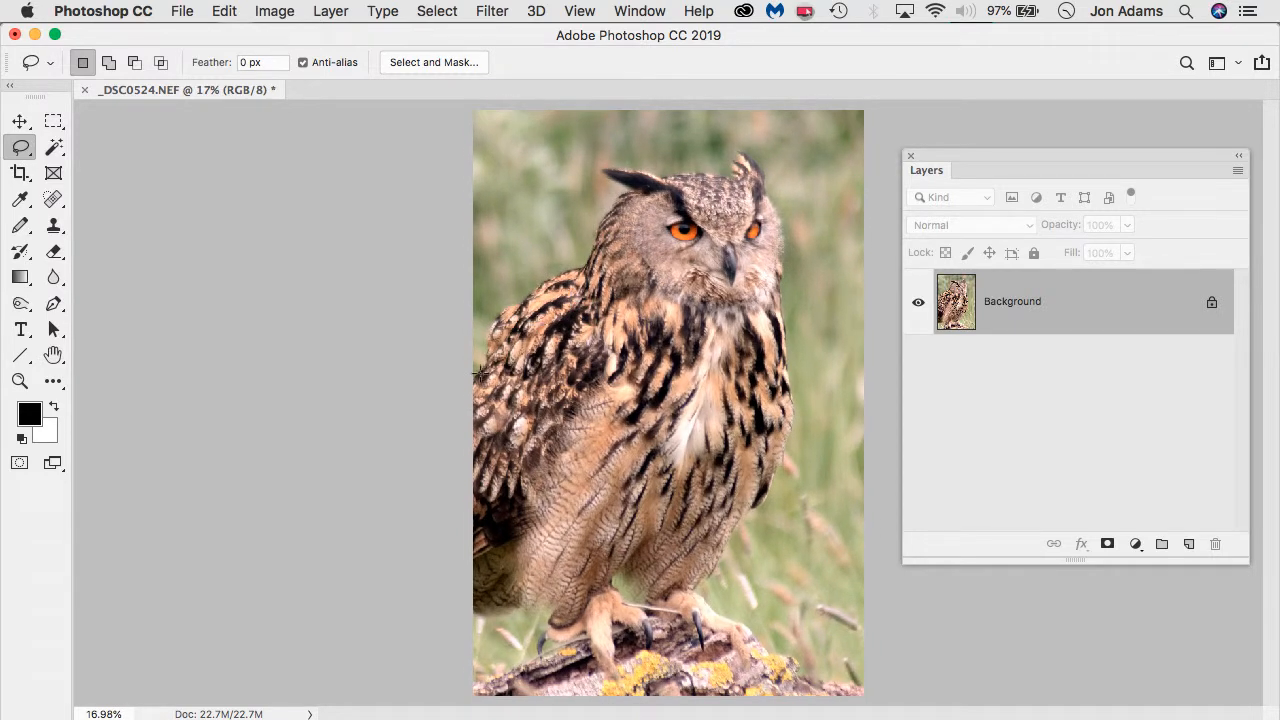
mouse_move(480, 379)
mouse_down()
mouse_move(494, 328)
mouse_move(595, 262)
mouse_move(636, 197)
mouse_move(617, 169)
mouse_move(707, 175)
mouse_move(748, 156)
mouse_move(773, 230)
mouse_move(783, 408)
mouse_move(773, 455)
mouse_move(700, 570)
mouse_move(702, 593)
mouse_move(777, 669)
mouse_move(842, 693)
mouse_move(889, 692)
mouse_move(890, 506)
mouse_move(908, 419)
mouse_move(881, 77)
mouse_move(415, 55)
mouse_move(394, 380)
mouse_up()
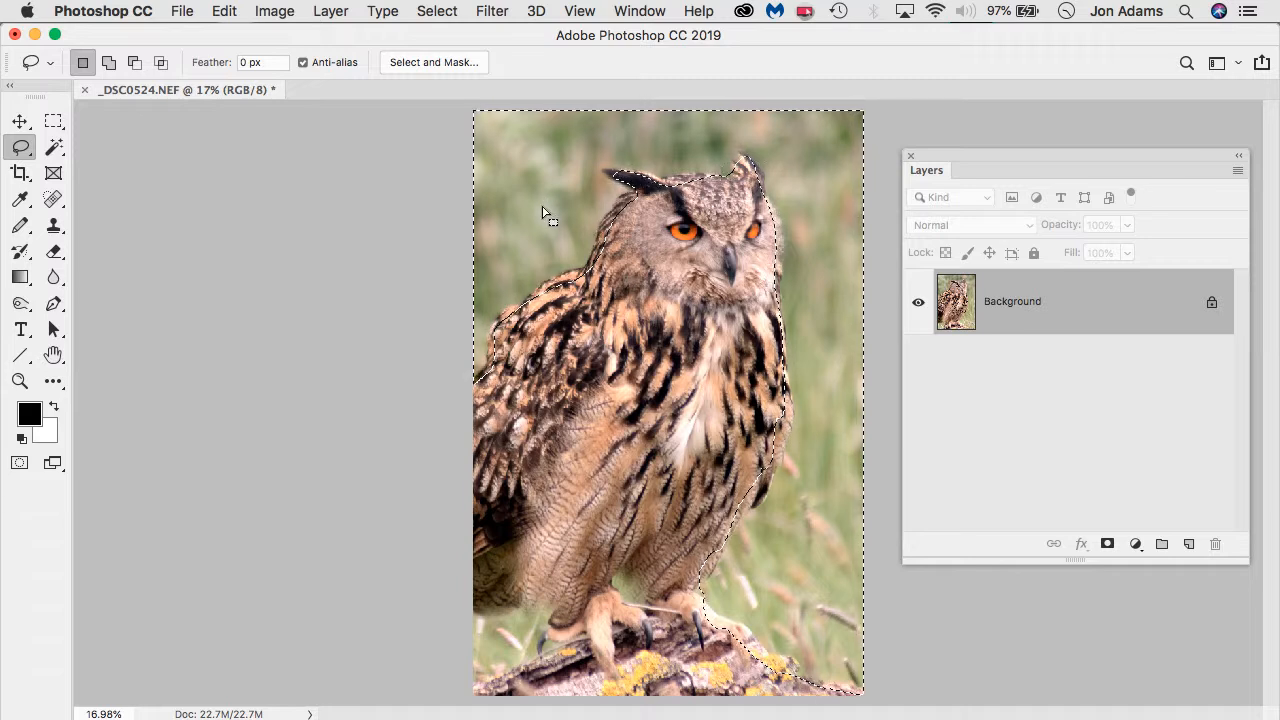
key(shift)
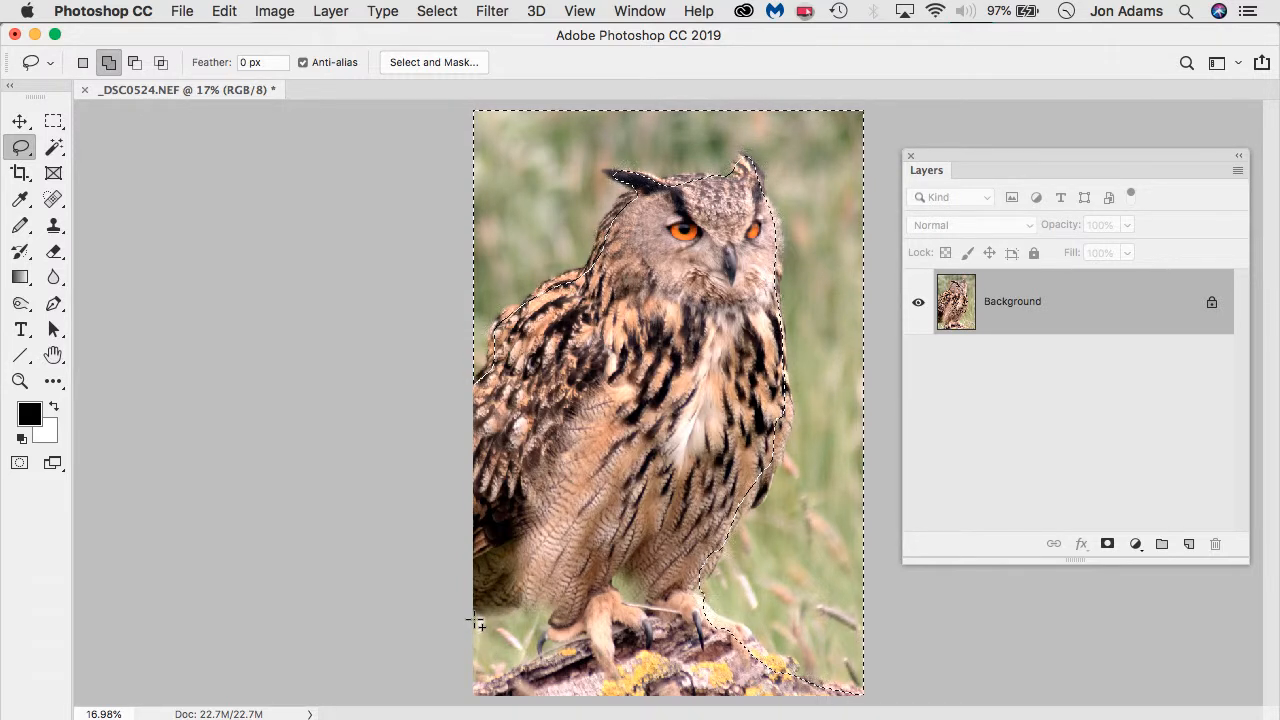
mouse_move(501, 617)
mouse_down()
mouse_move(530, 613)
mouse_move(555, 650)
mouse_move(500, 684)
mouse_up()
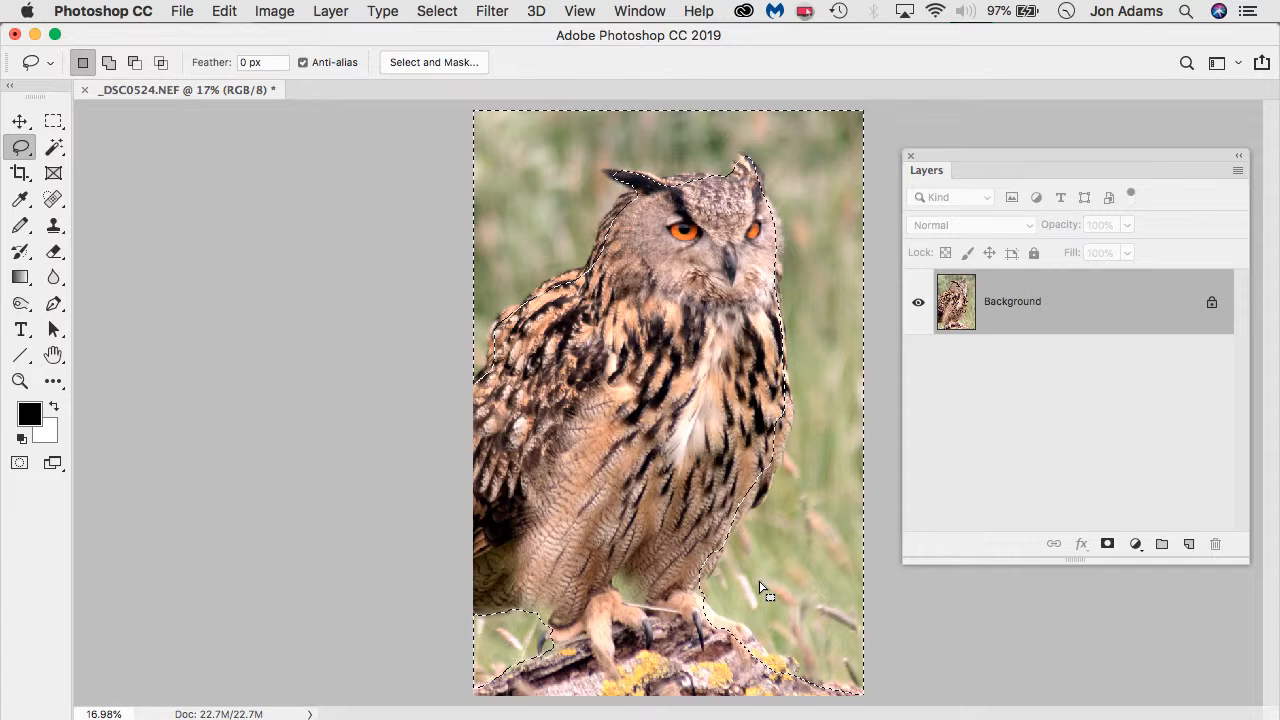
Refine the background selection in Select and Mask using the Overlay view and a 76.8 px feather
click(432, 62)
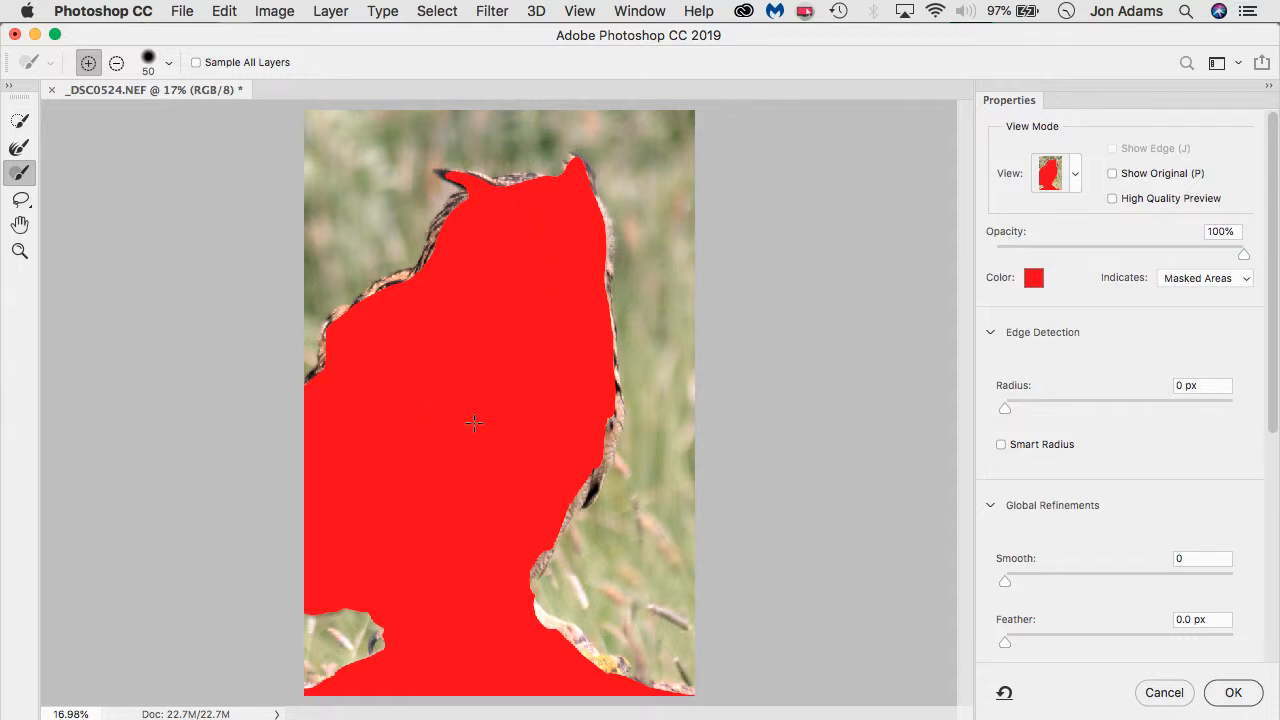
click(1078, 180)
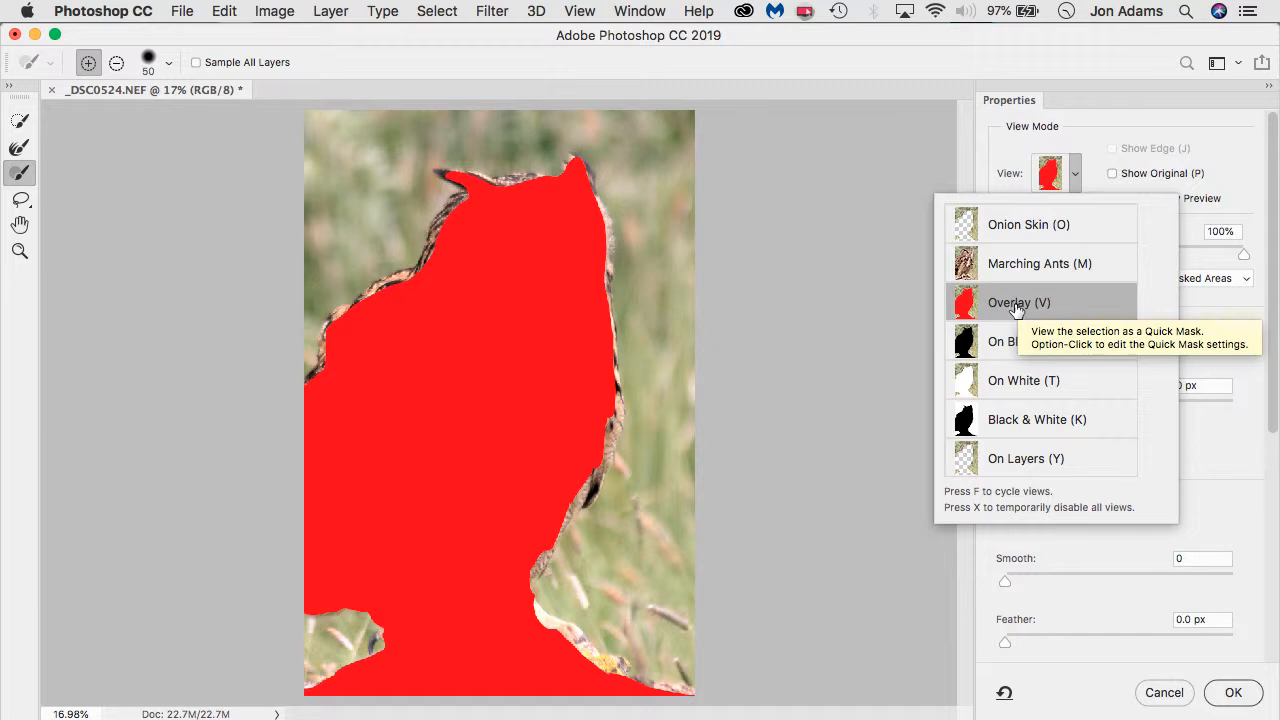
click(1016, 305)
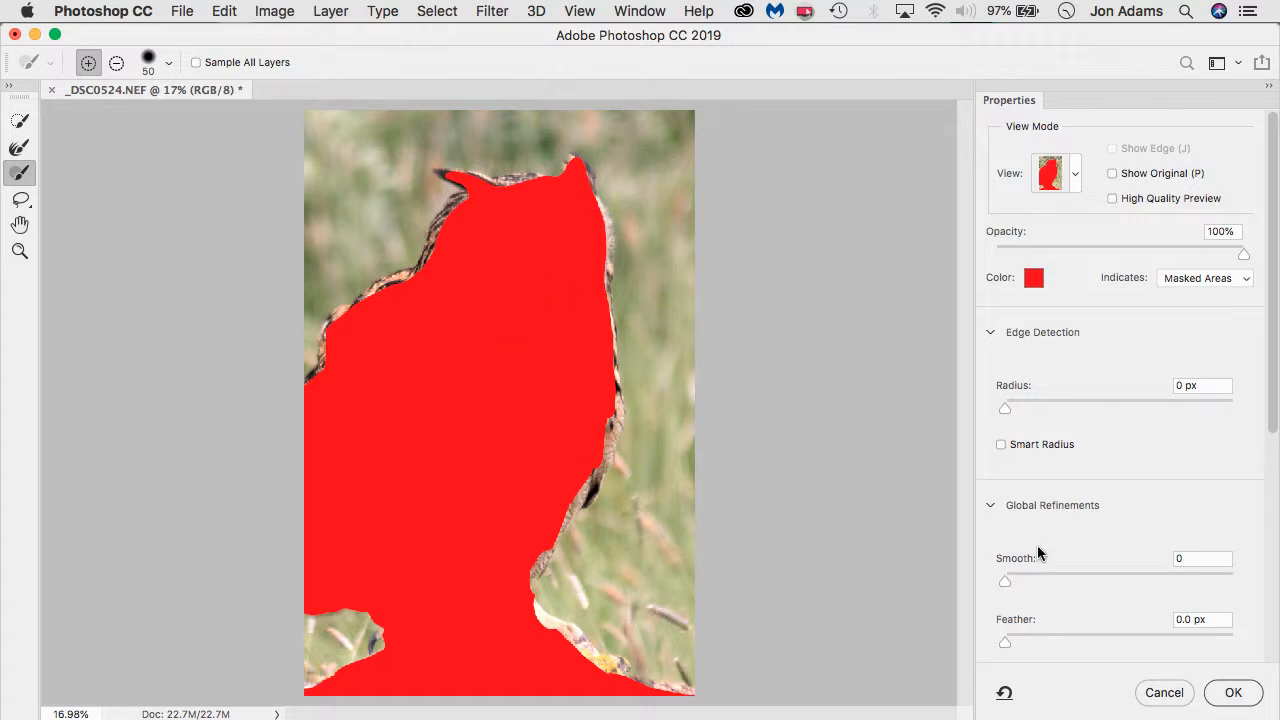
scroll(1043, 641, down, 2)
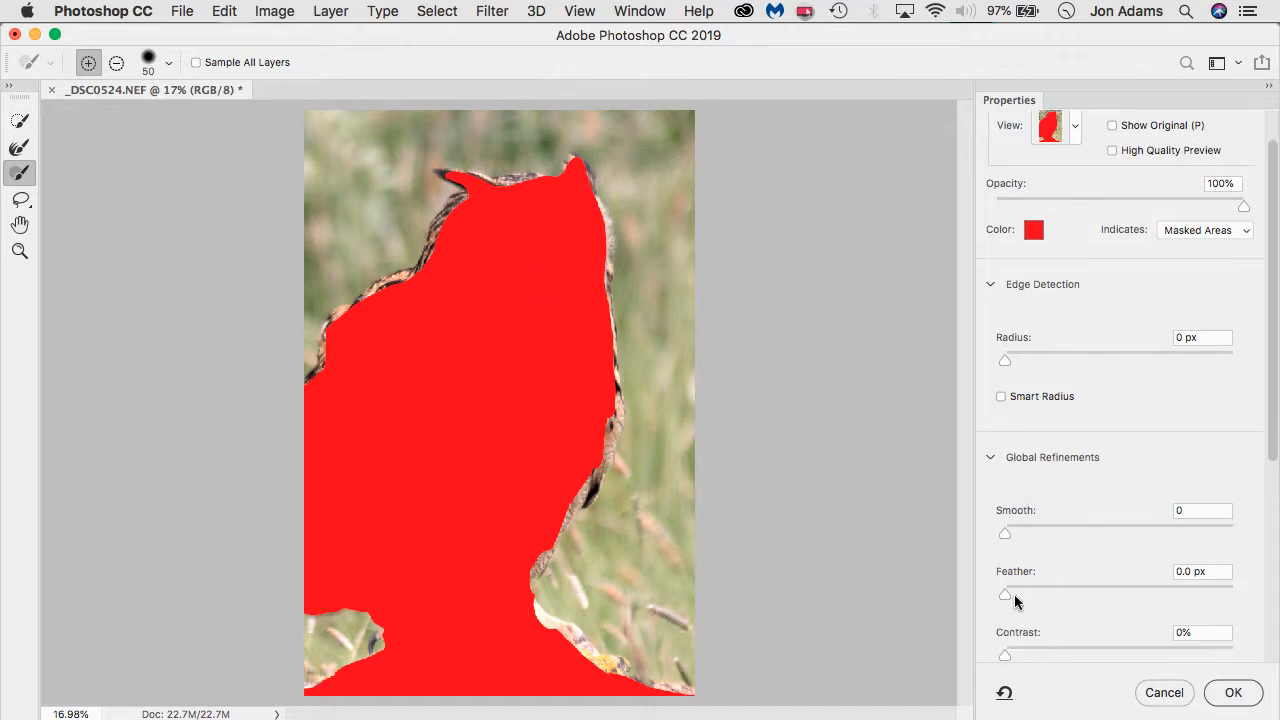
drag(1002, 592, 1143, 596)
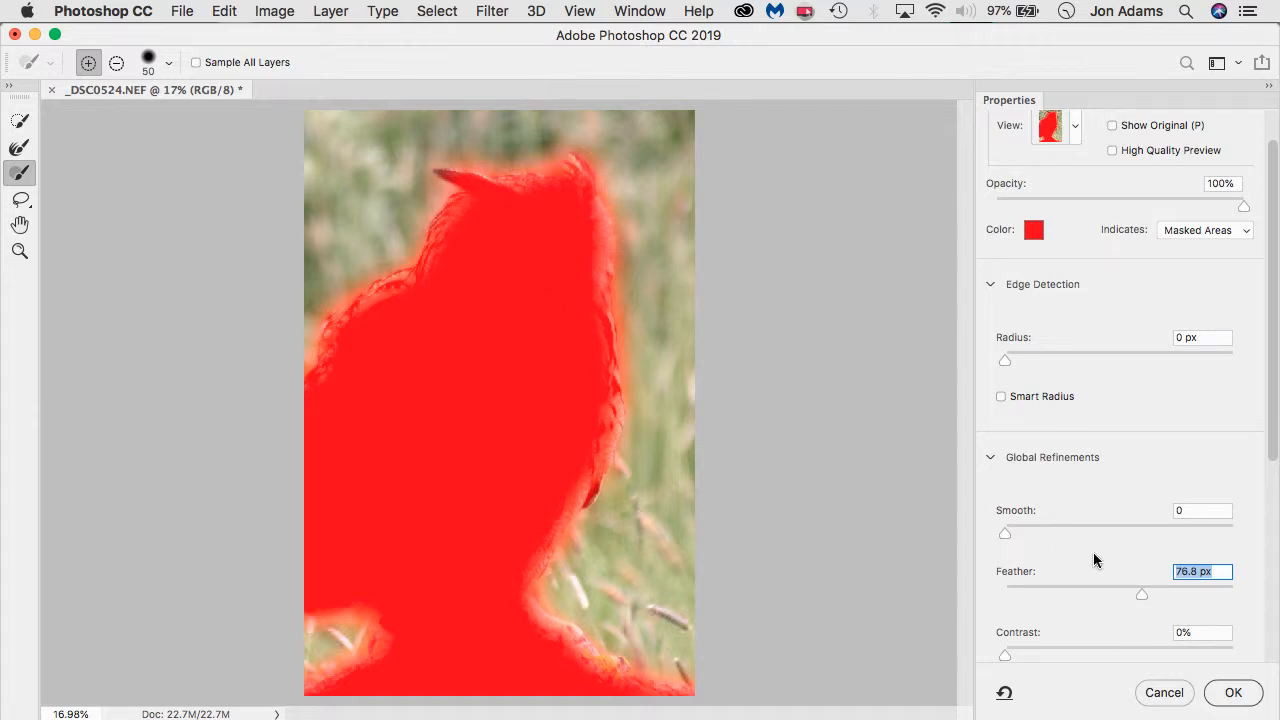
click(1233, 692)
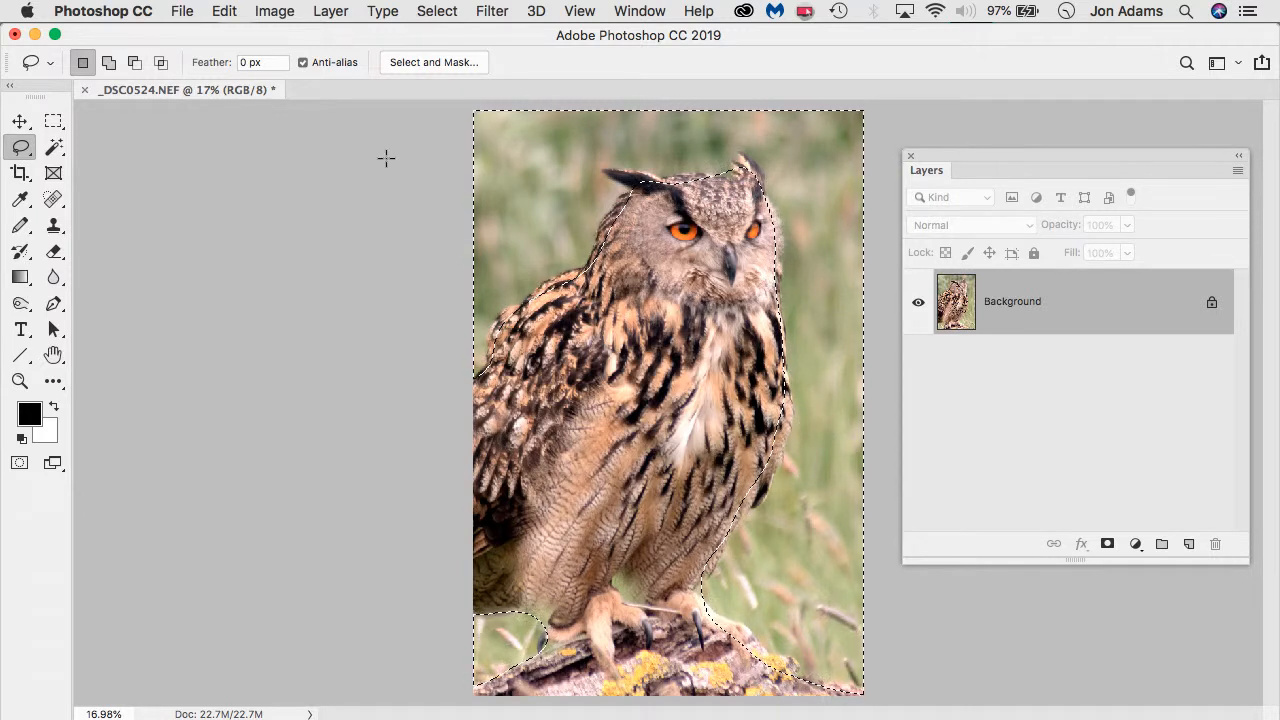
Darken the selected background using Levels with input black 73 and midtone 0.74, and deselect it
click(275, 11)
mouse_move(334, 68)
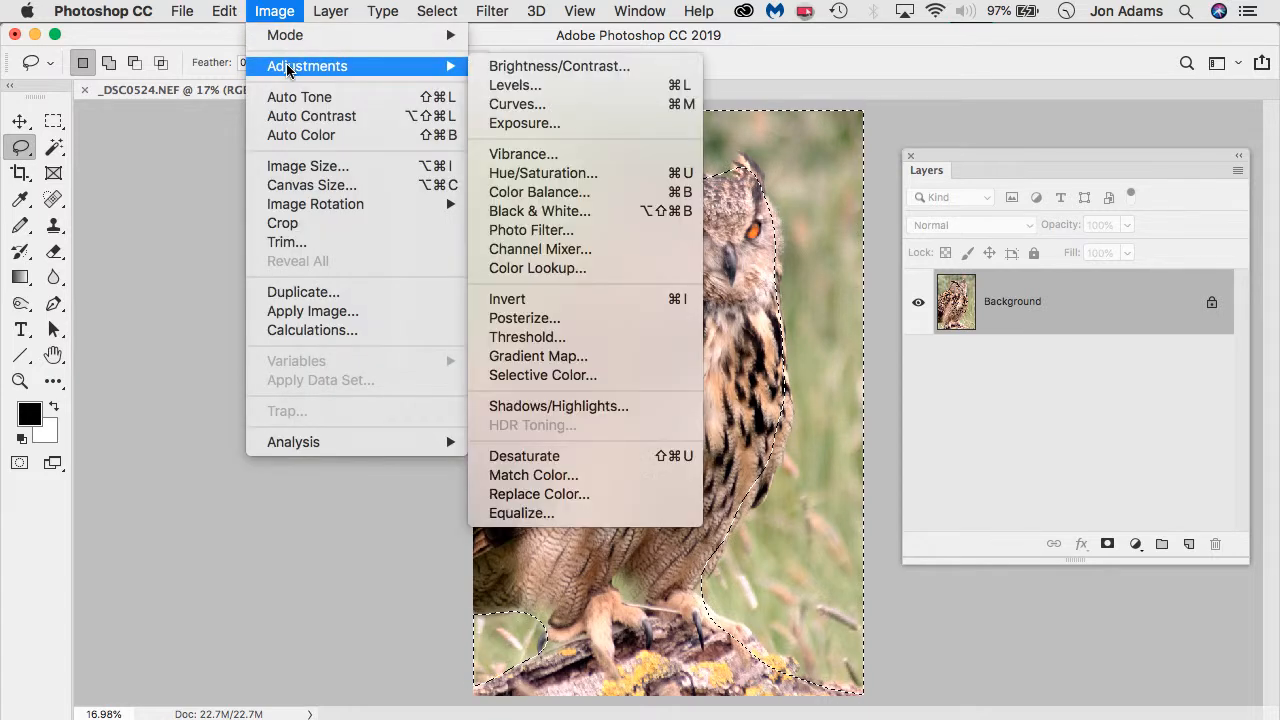
click(517, 88)
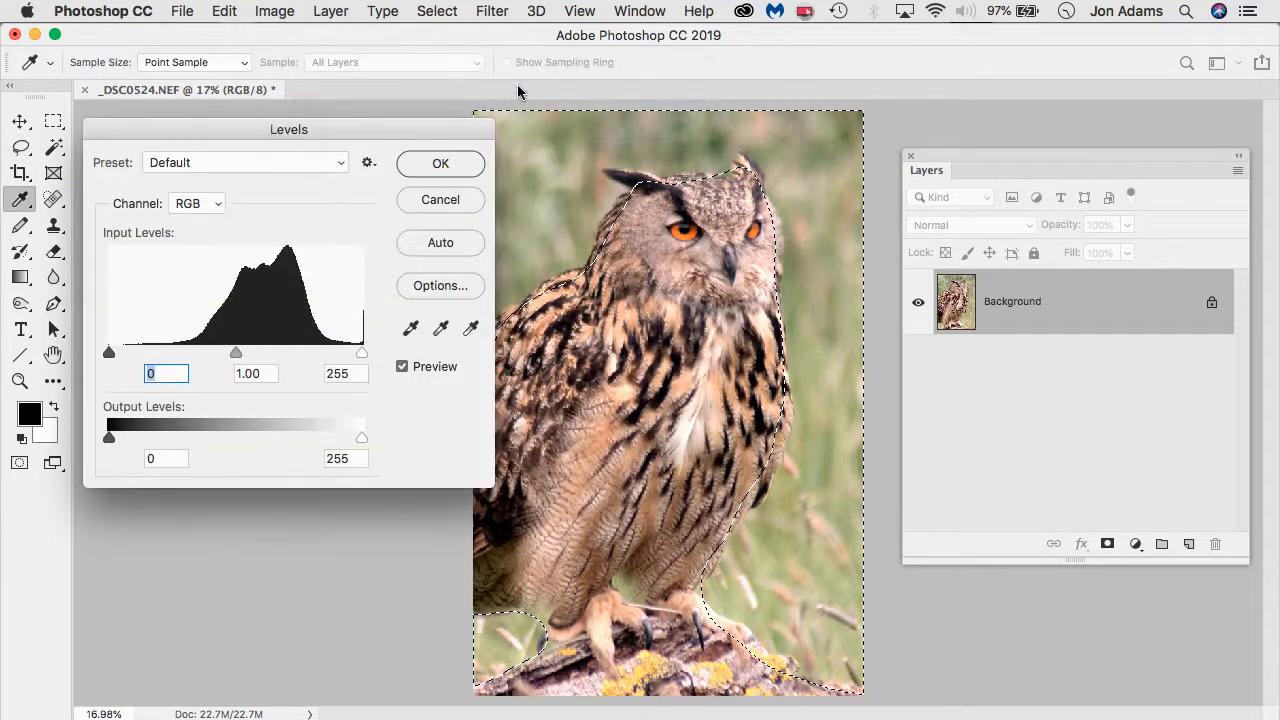
drag(108, 354, 181, 360)
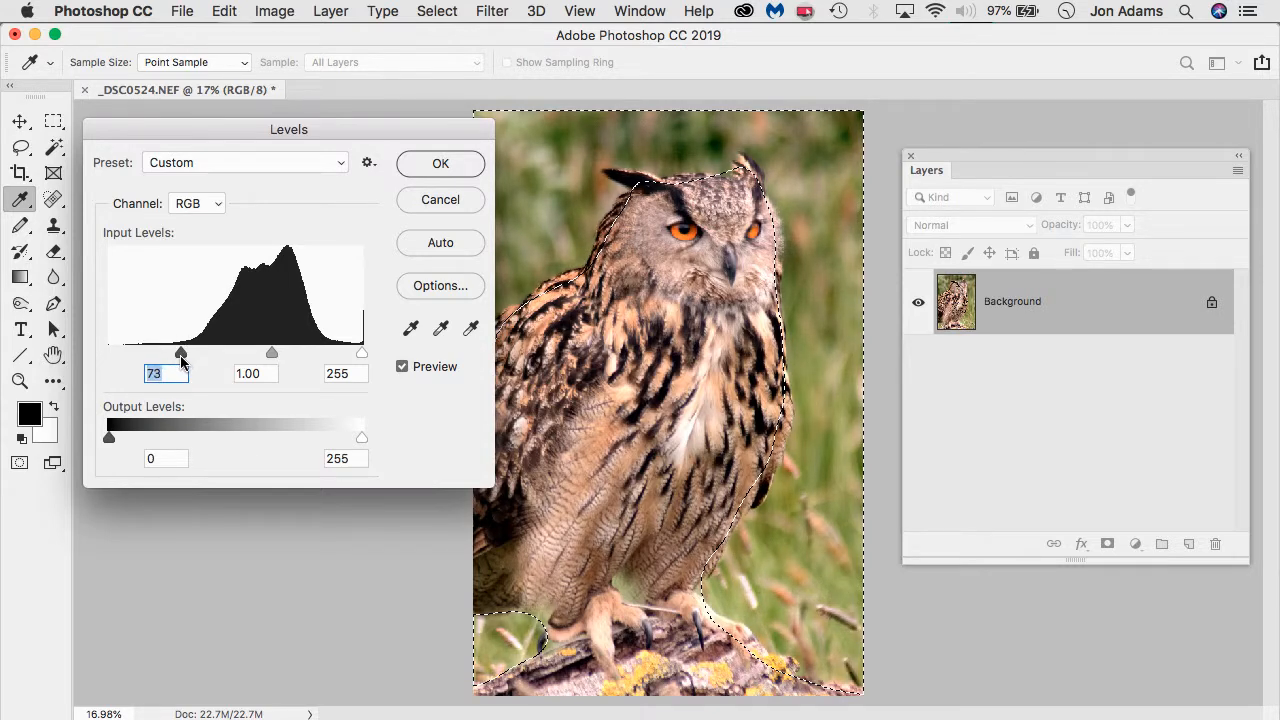
drag(272, 357, 287, 357)
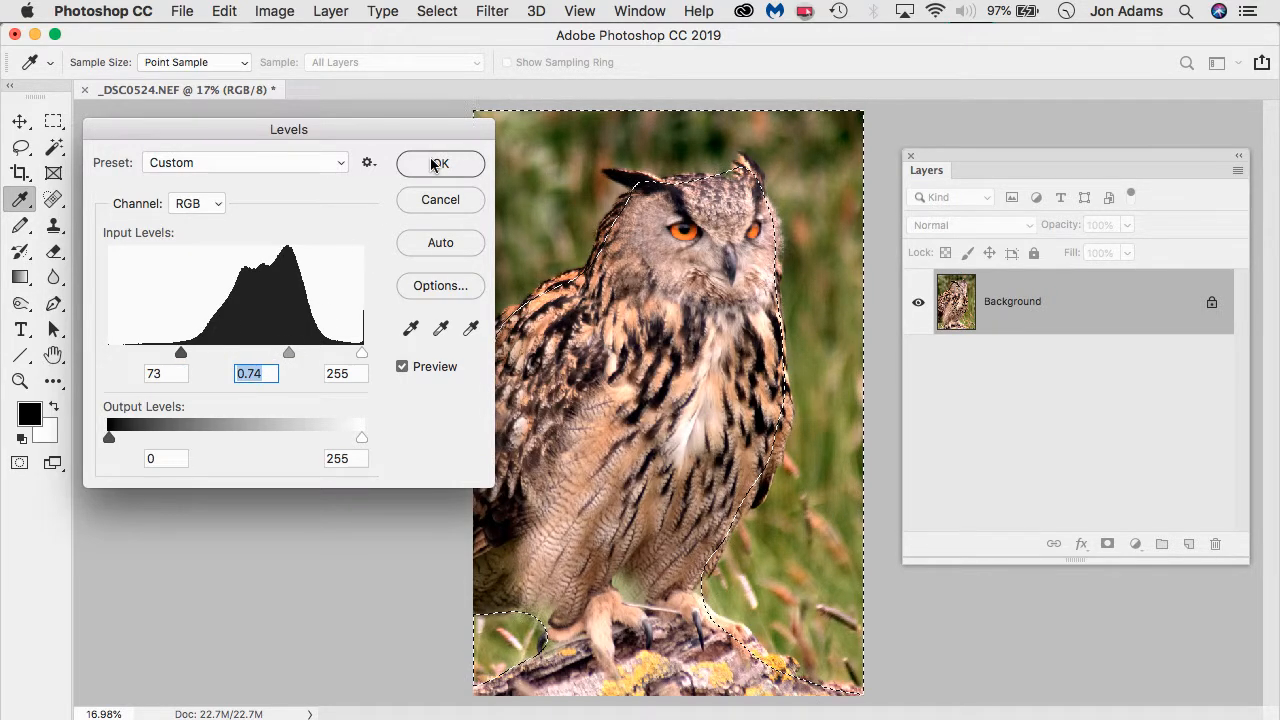
click(436, 164)
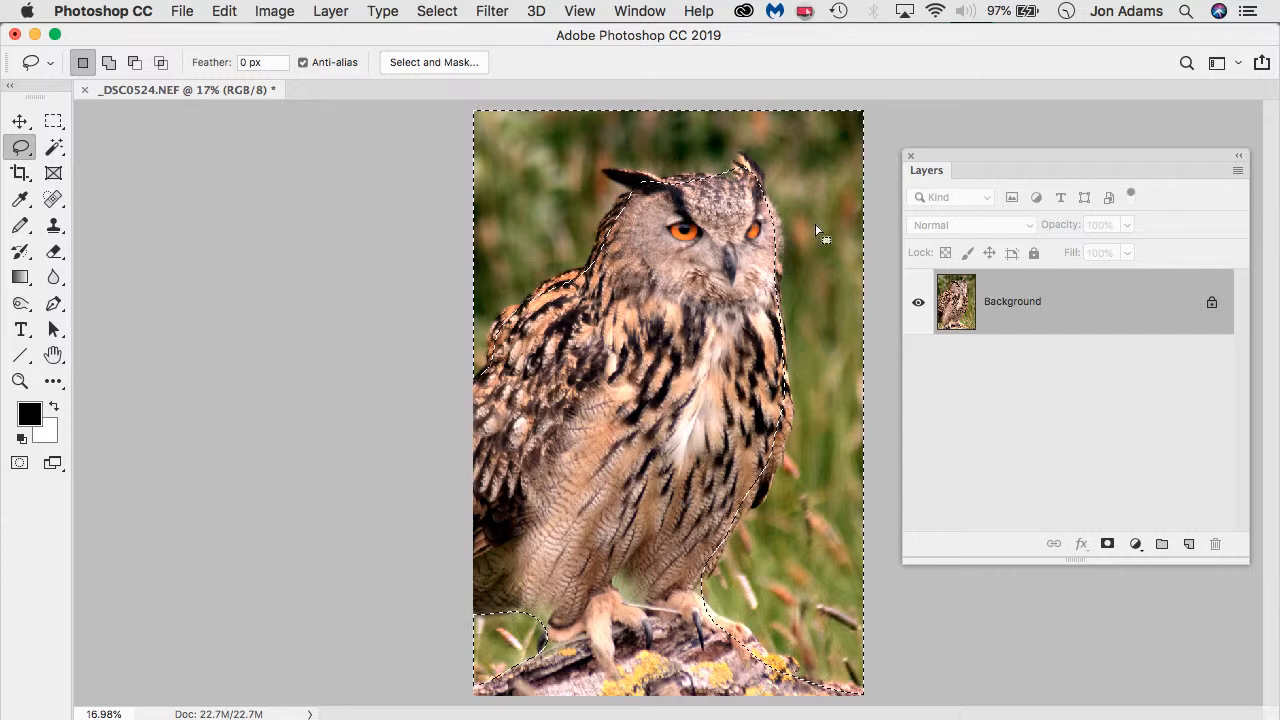
click(445, 14)
click(474, 58)
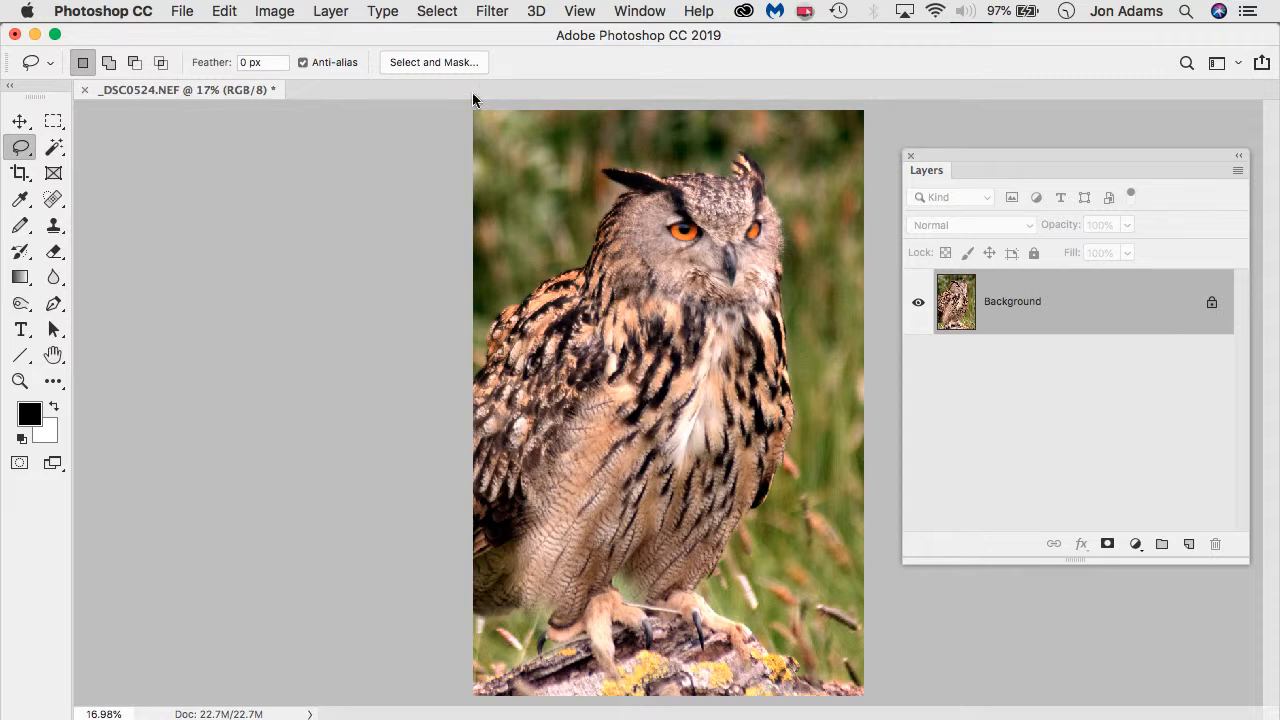
Undo the edits back through the deselection, background Levels, Select and Mask, lasso selections, Color Balance and the first tonal correction
click(227, 13)
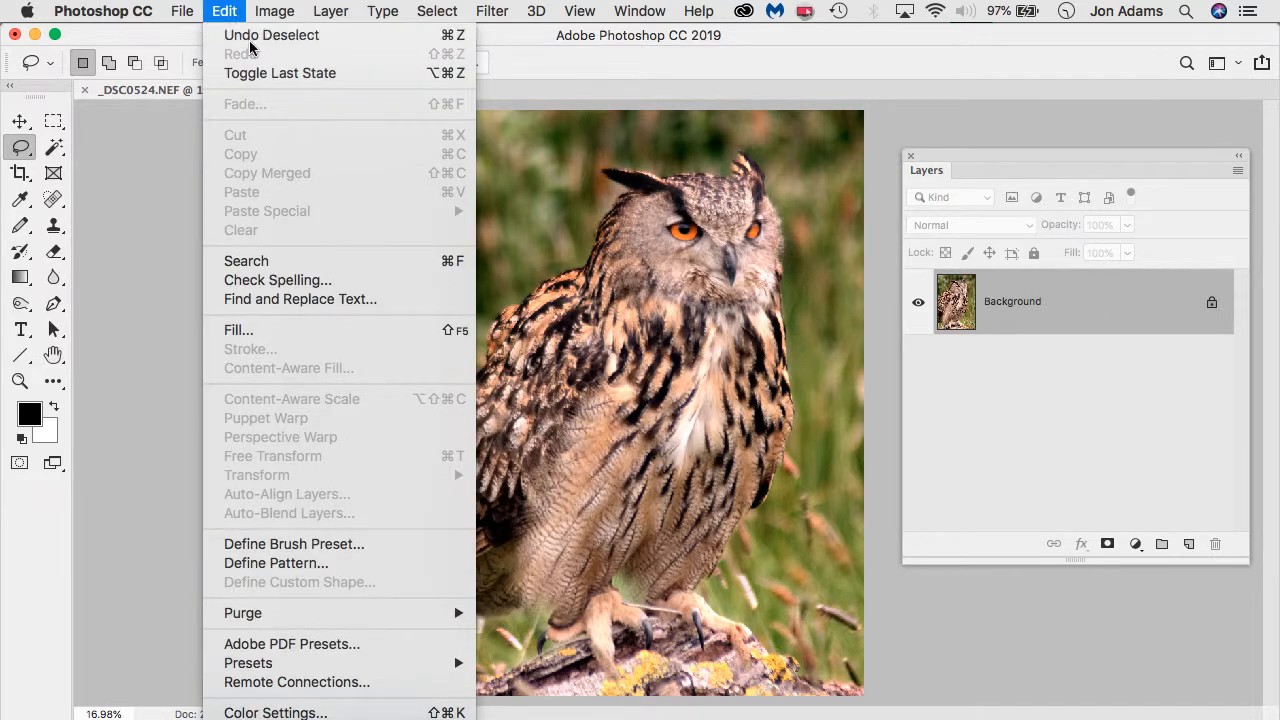
click(249, 40)
click(228, 13)
click(229, 40)
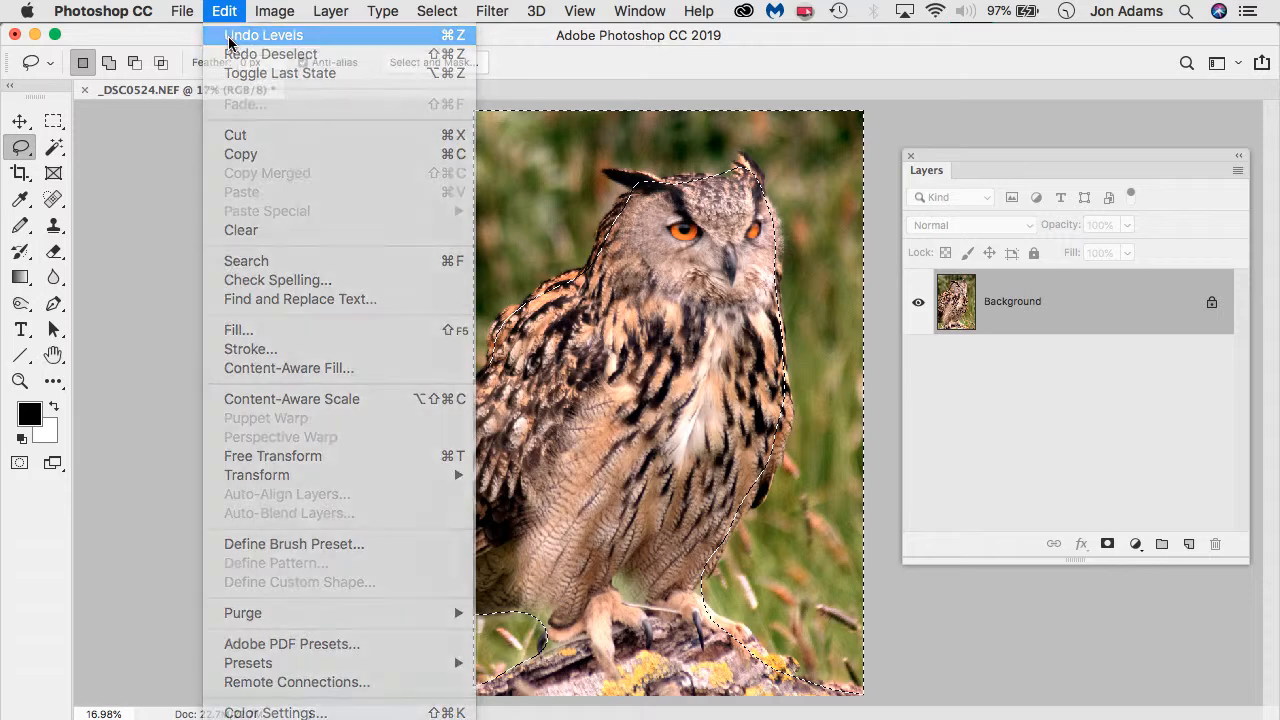
click(224, 13)
click(237, 38)
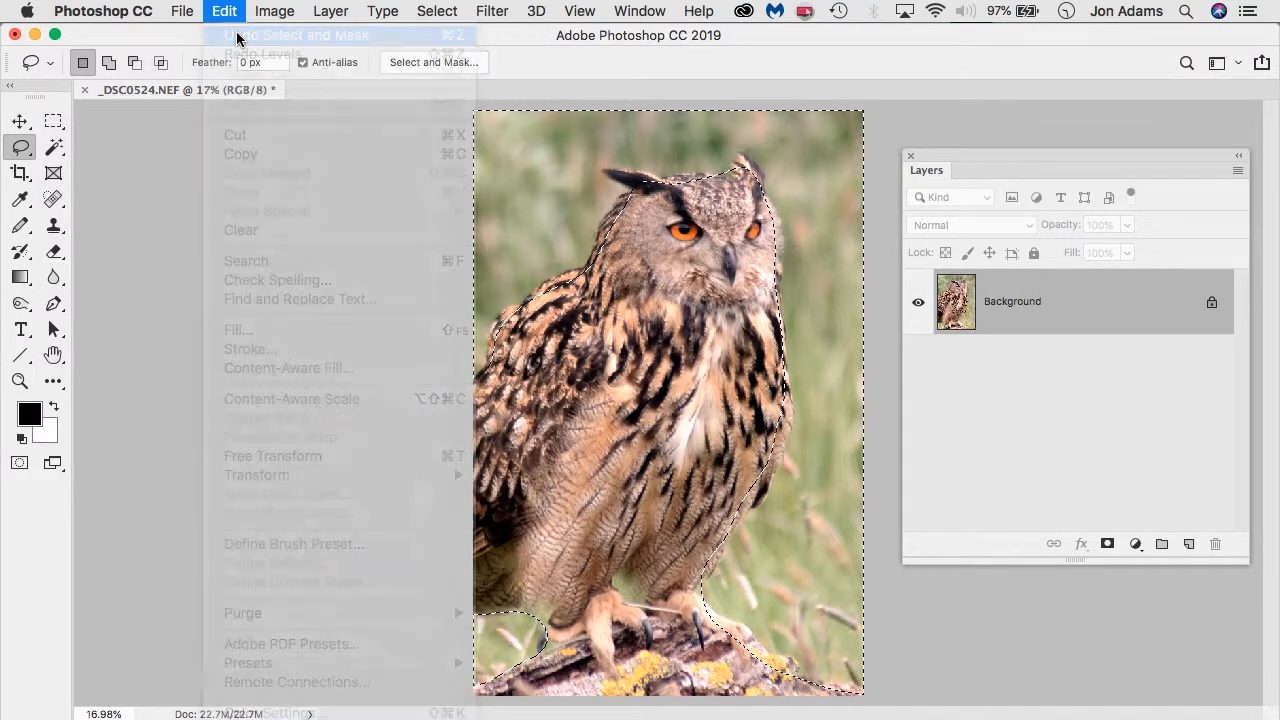
click(228, 12)
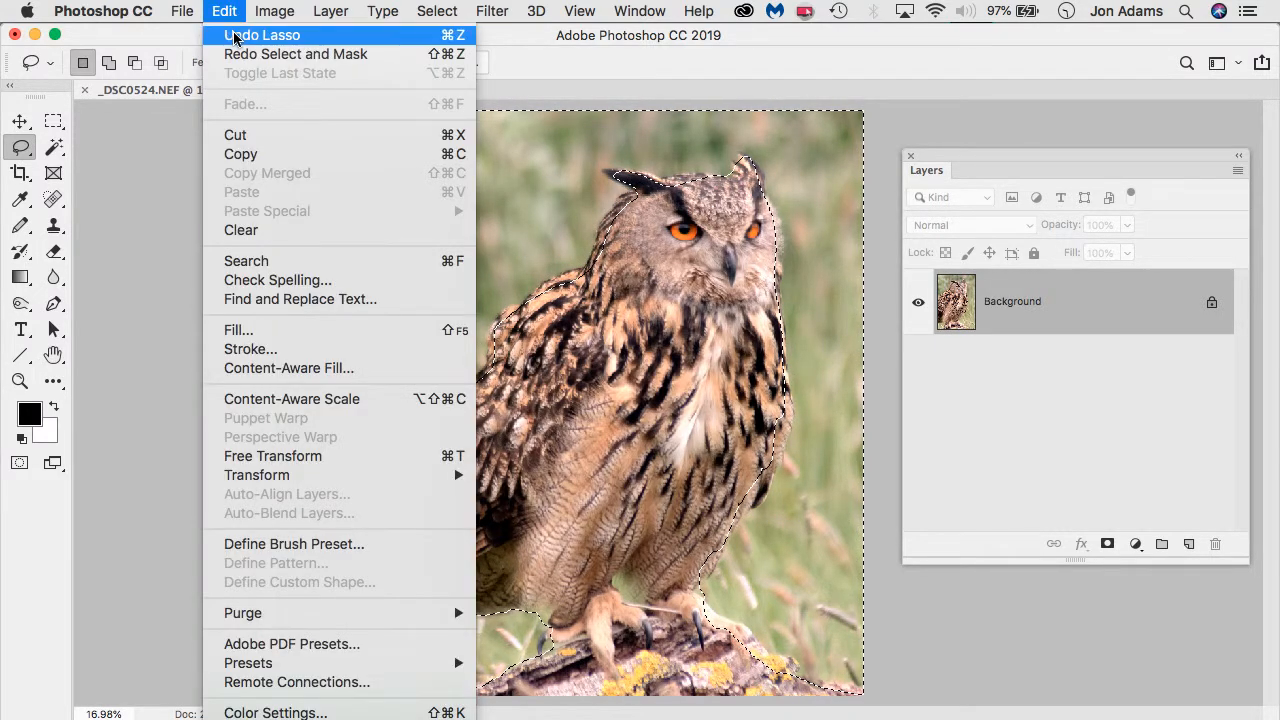
click(236, 36)
click(226, 12)
click(238, 36)
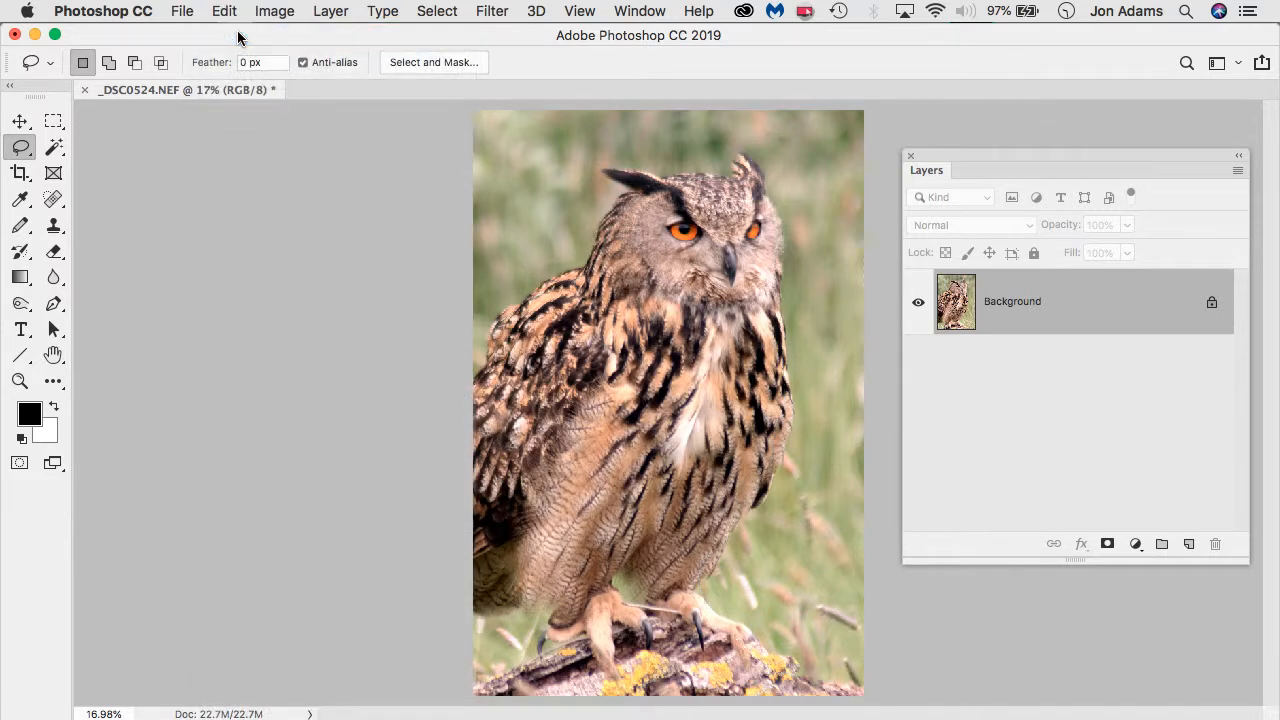
click(224, 11)
click(234, 36)
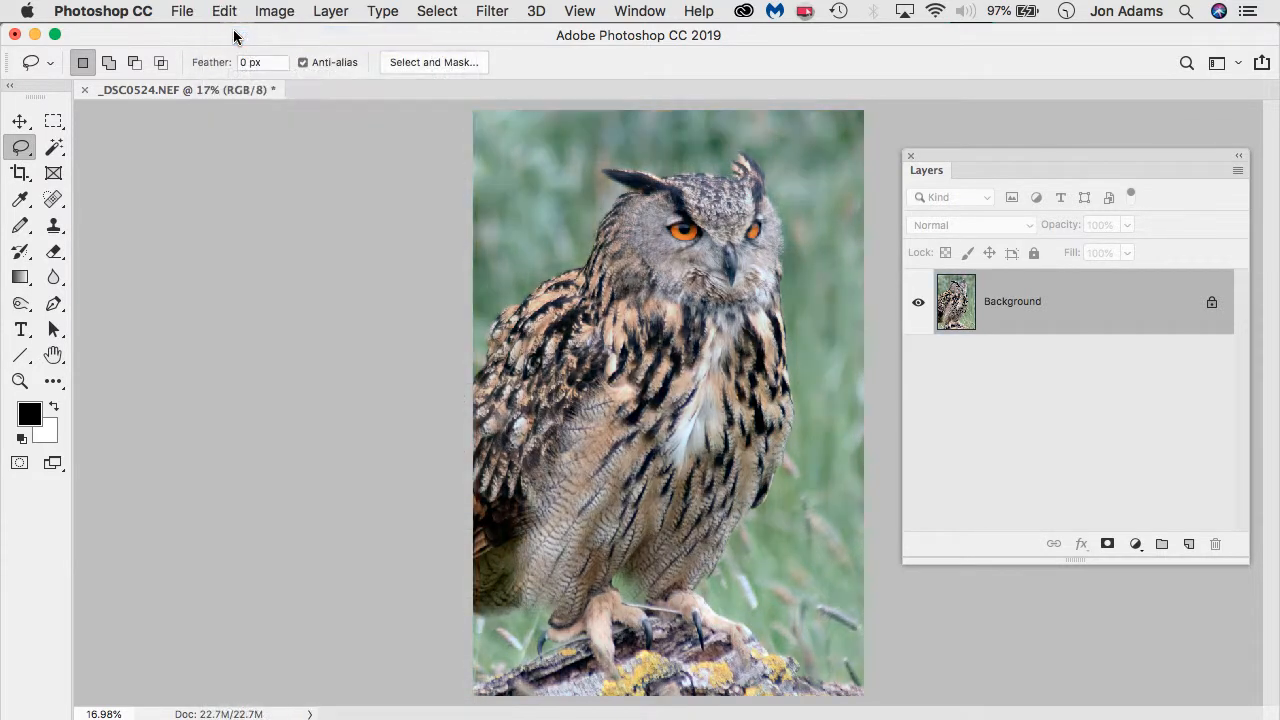
click(224, 11)
click(234, 37)
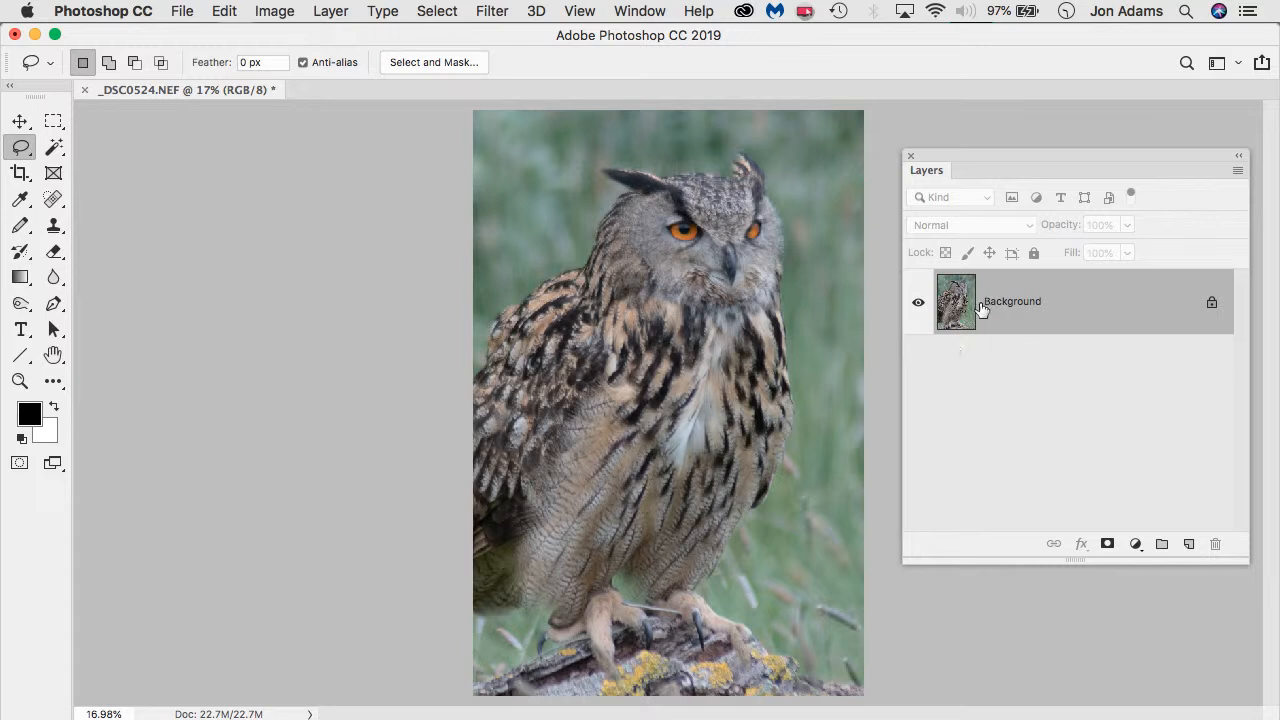
Duplicate the Background layer, apply Levels with input black 16 and white 213 to the copy, and compare before and after
drag(982, 310, 1189, 544)
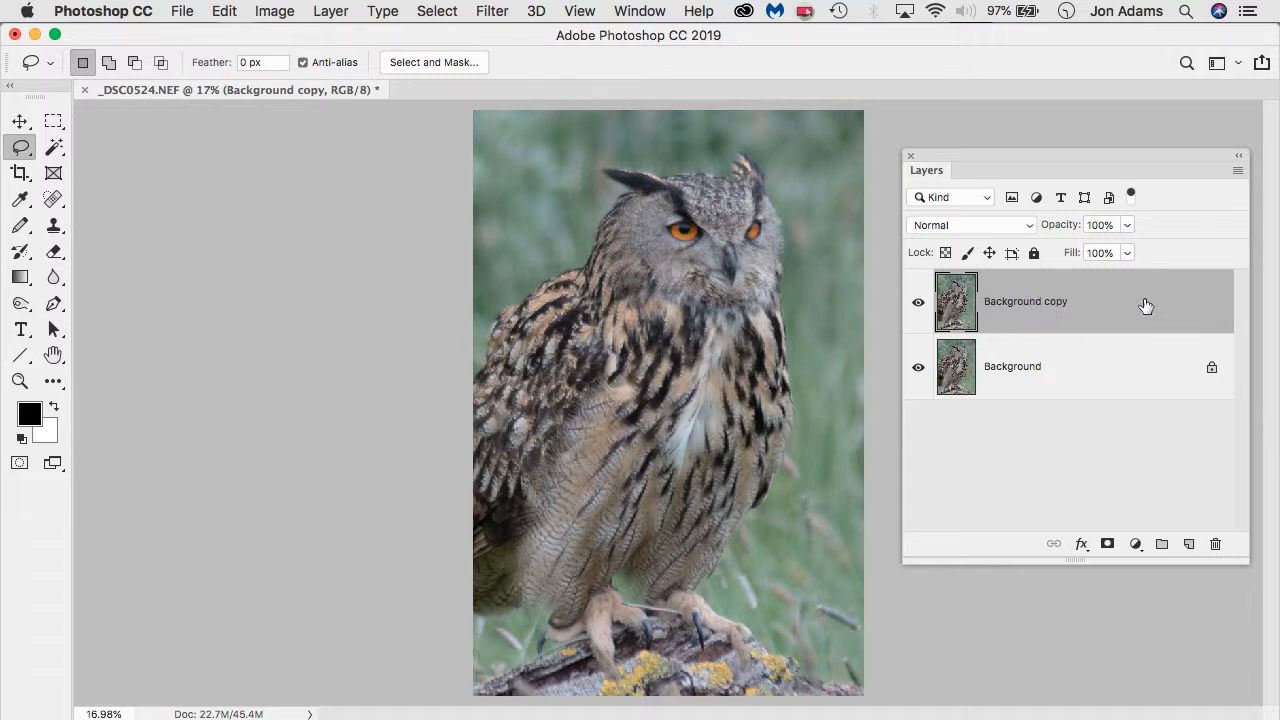
click(274, 11)
mouse_move(300, 66)
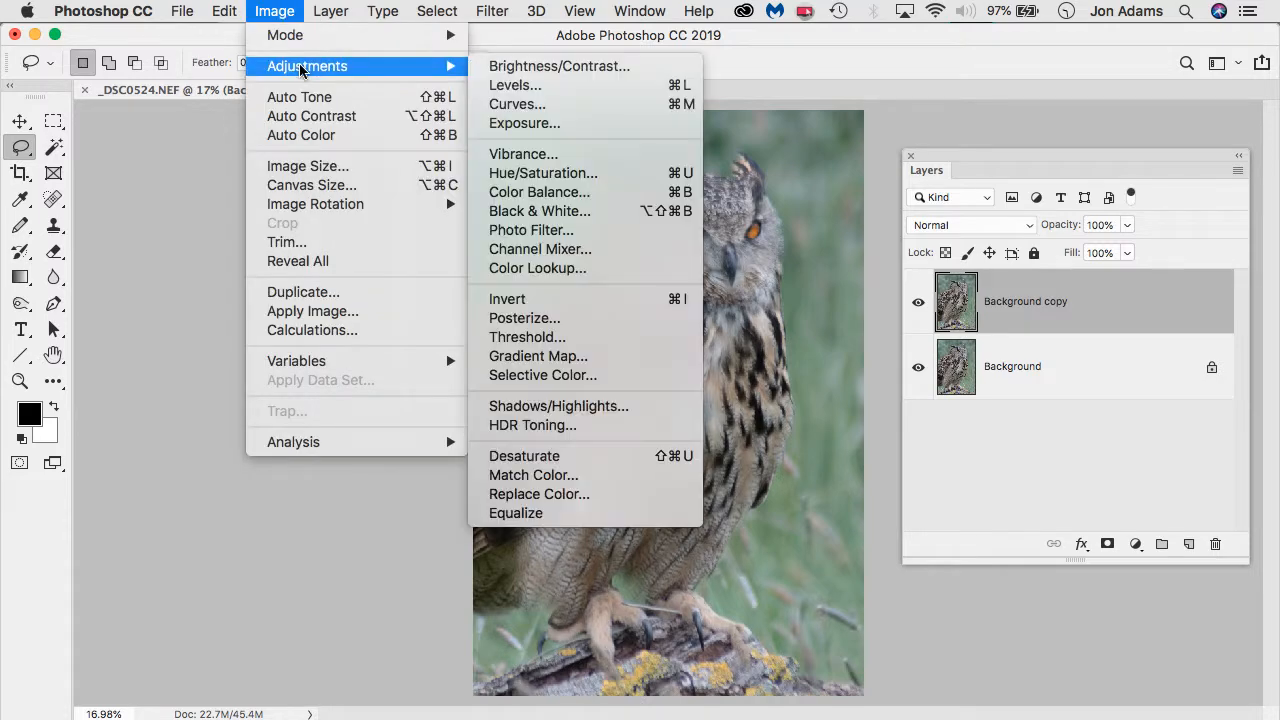
click(515, 85)
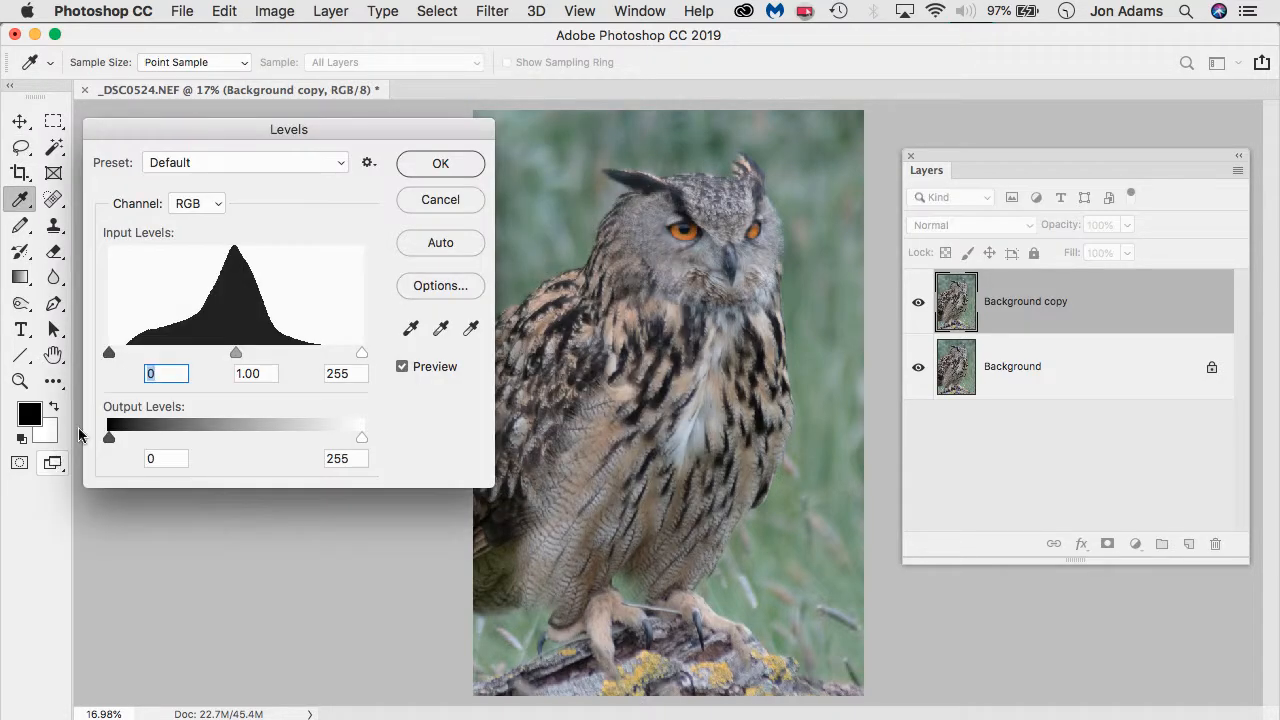
drag(106, 356, 124, 356)
drag(362, 355, 319, 358)
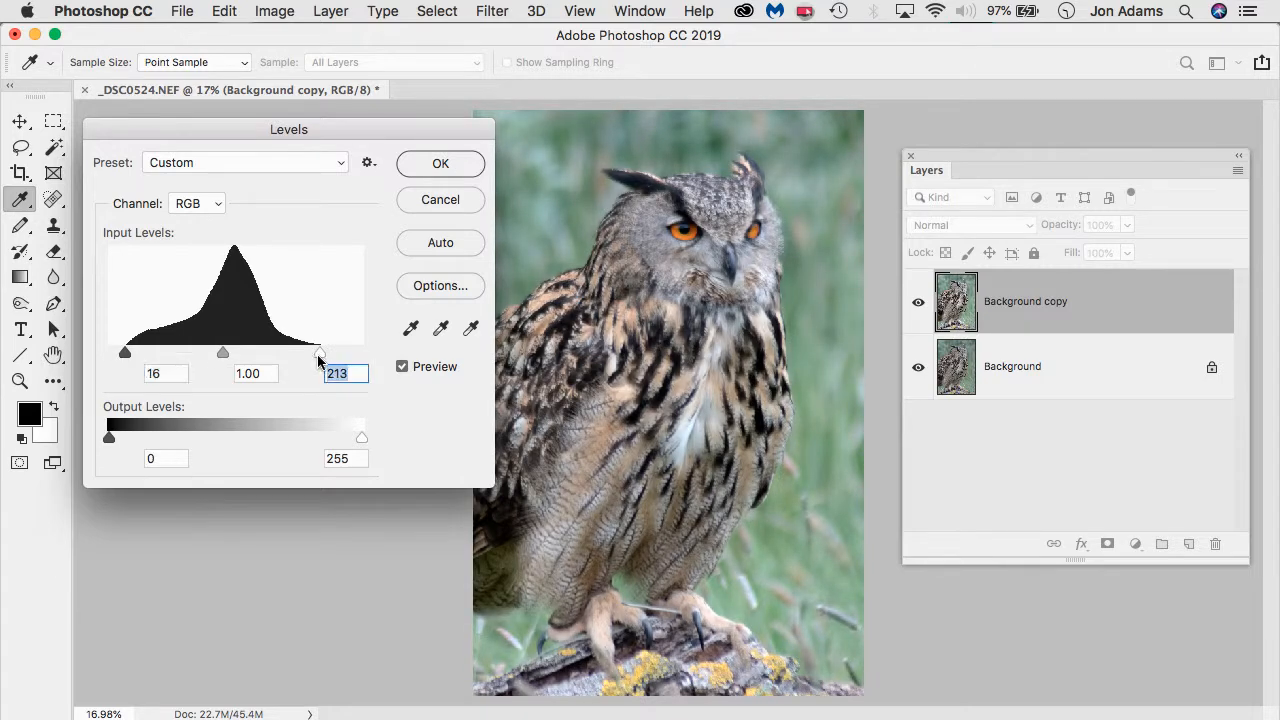
click(423, 168)
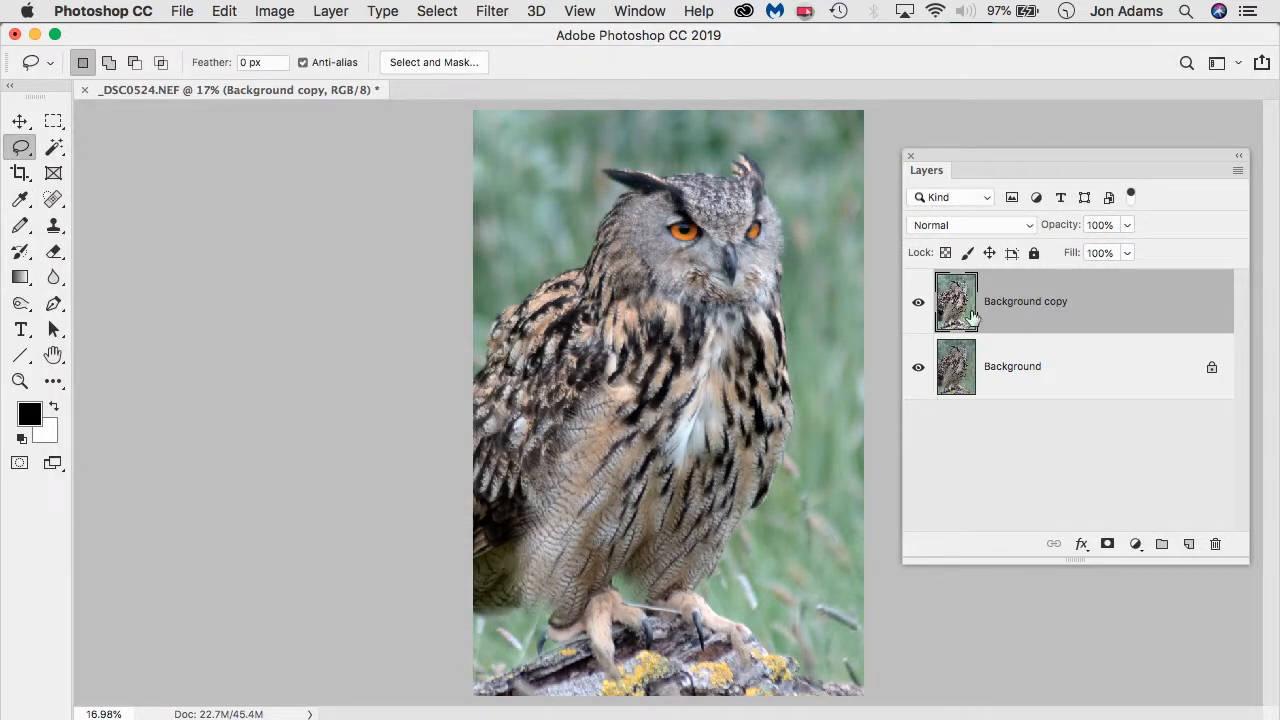
click(917, 303)
click(917, 303)
Duplicate the Levels-corrected layer and shift its Color Balance highlights to +23 toward red and -18 toward yellow
drag(962, 305, 1191, 547)
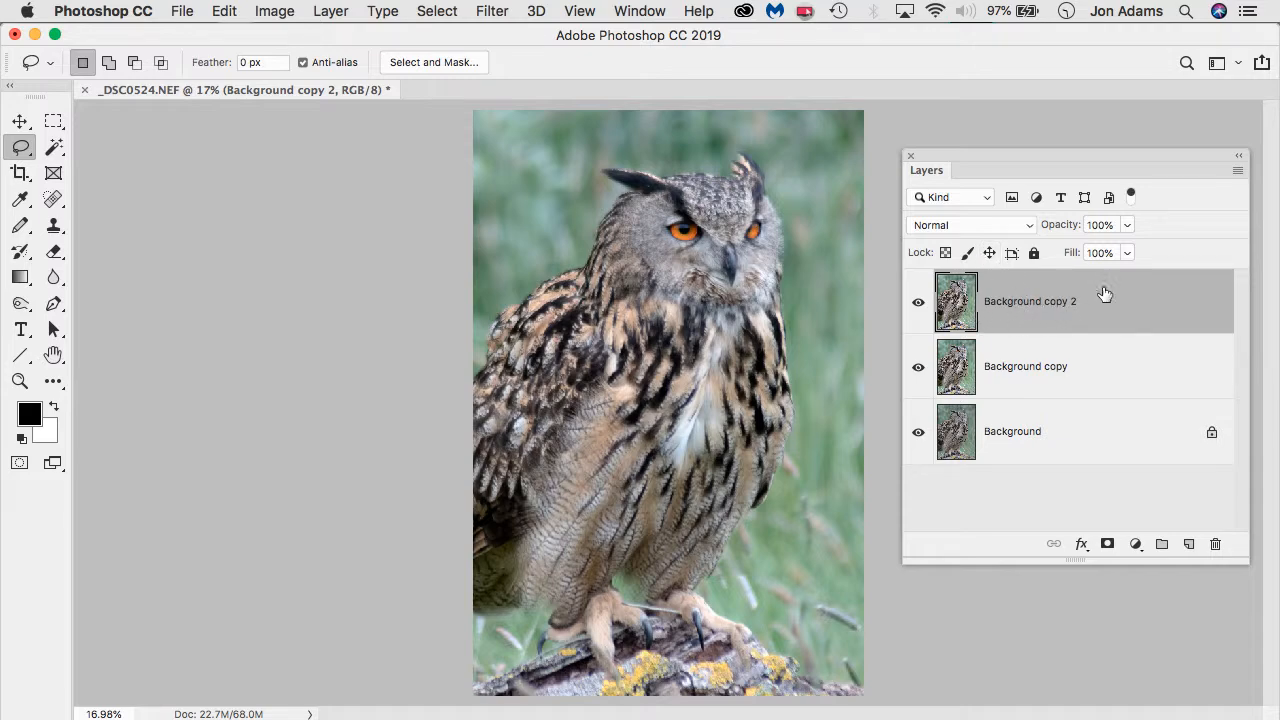
click(274, 11)
mouse_move(298, 66)
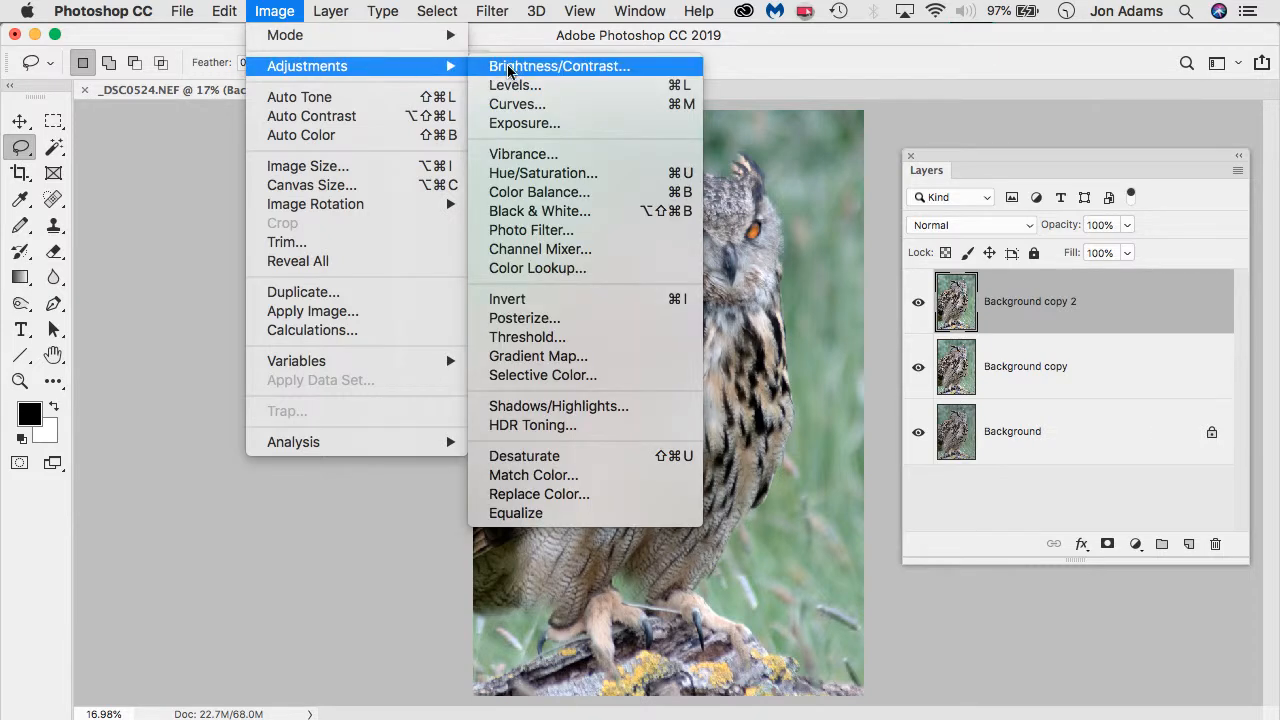
click(523, 192)
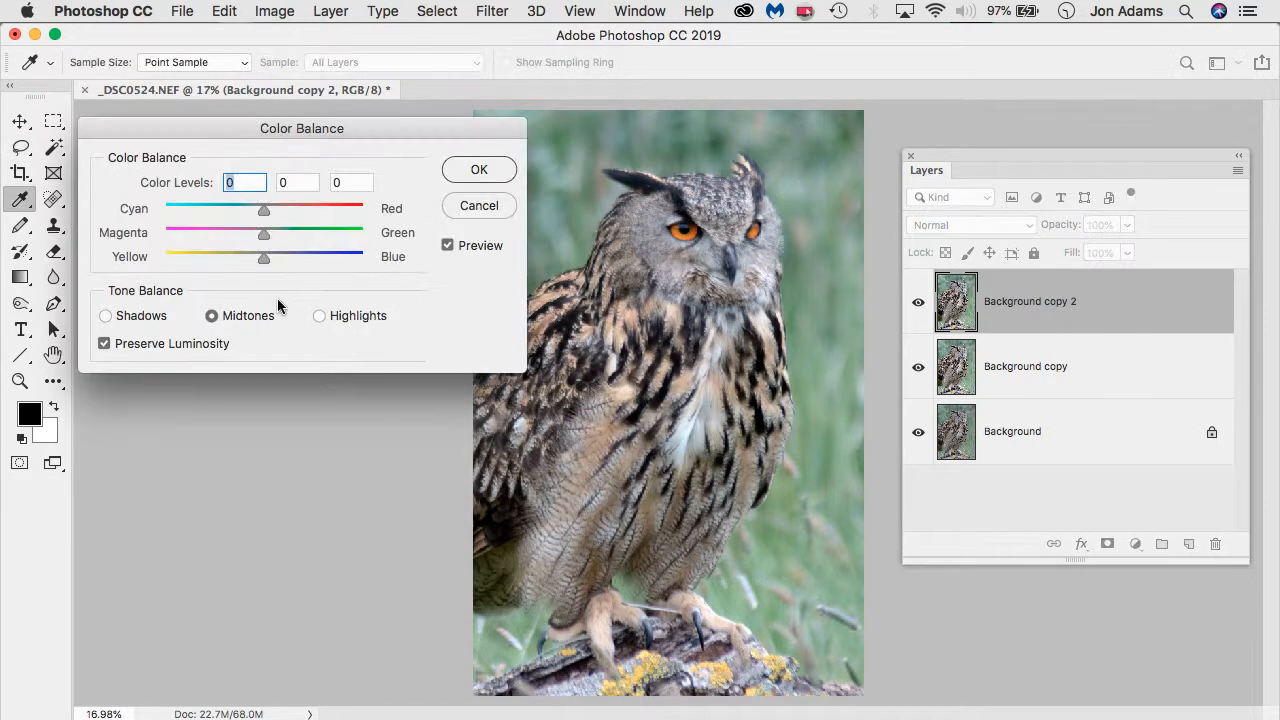
click(318, 316)
drag(263, 210, 283, 215)
drag(263, 257, 250, 263)
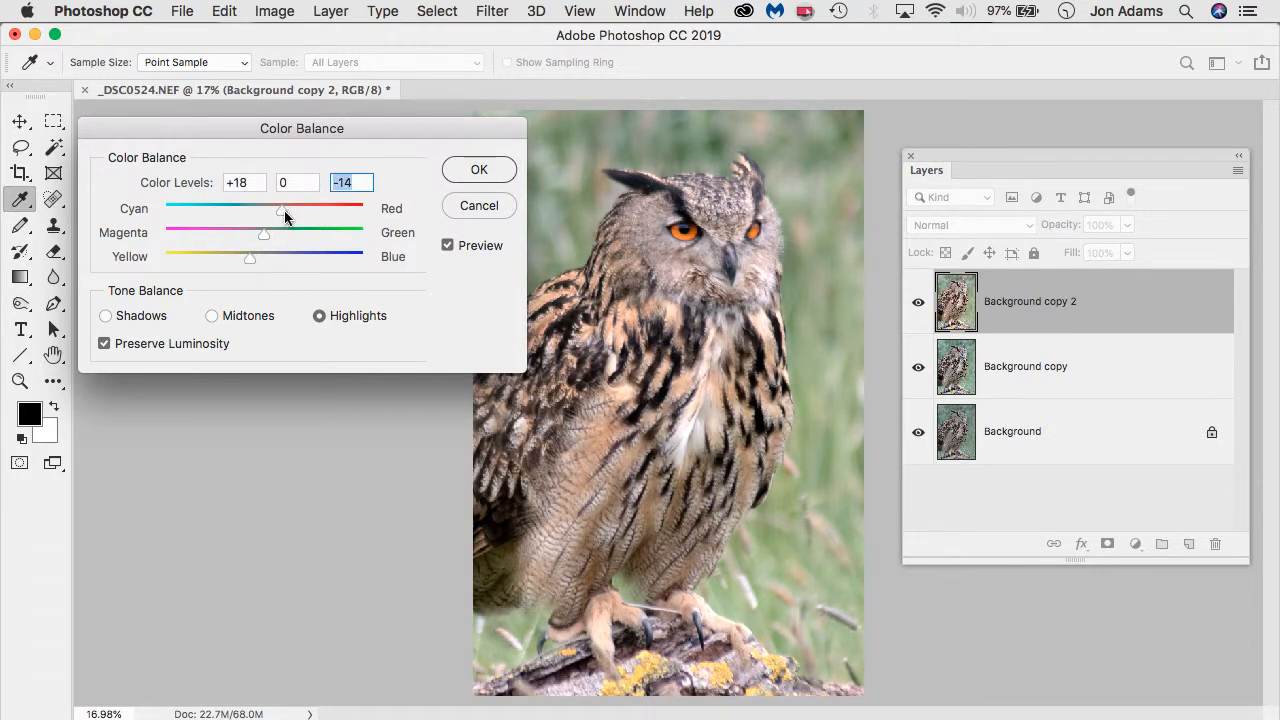
drag(283, 213, 287, 217)
drag(250, 258, 246, 260)
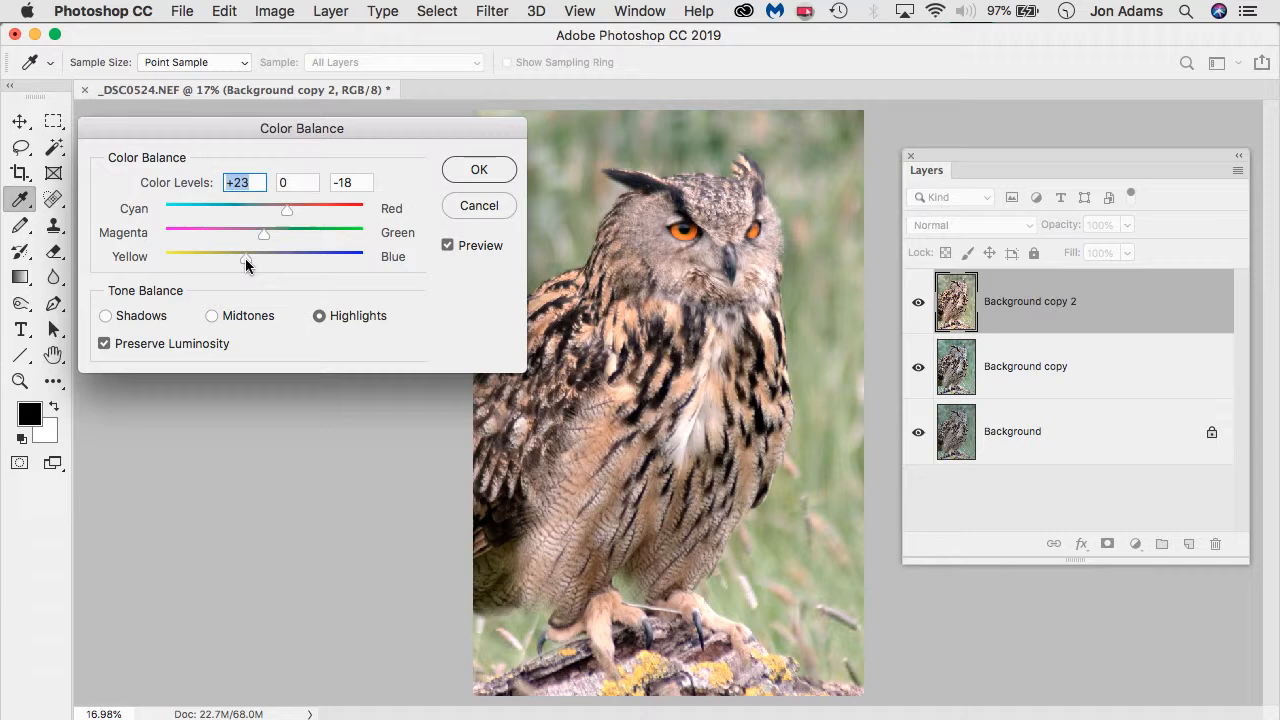
Shift the Color Balance midtones to +7 toward red and the shadows to +8 toward blue, and apply the adjustment
click(212, 316)
drag(266, 209, 271, 211)
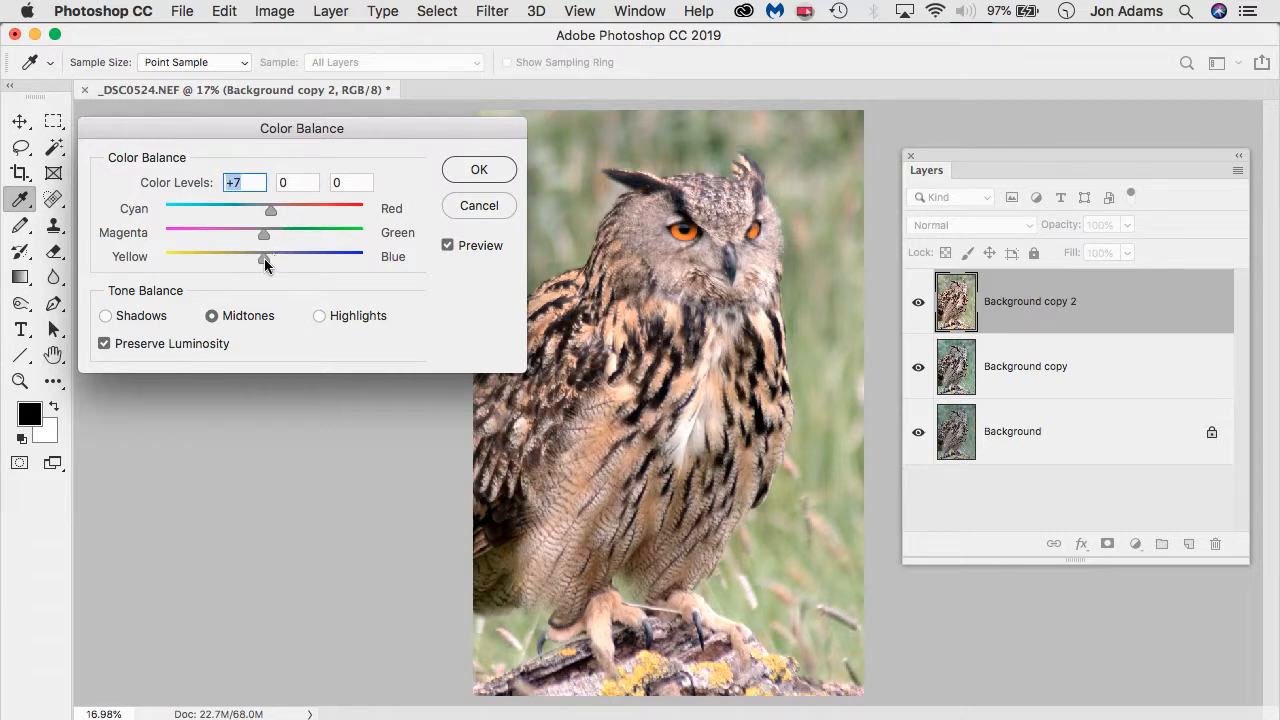
drag(263, 257, 272, 266)
click(106, 316)
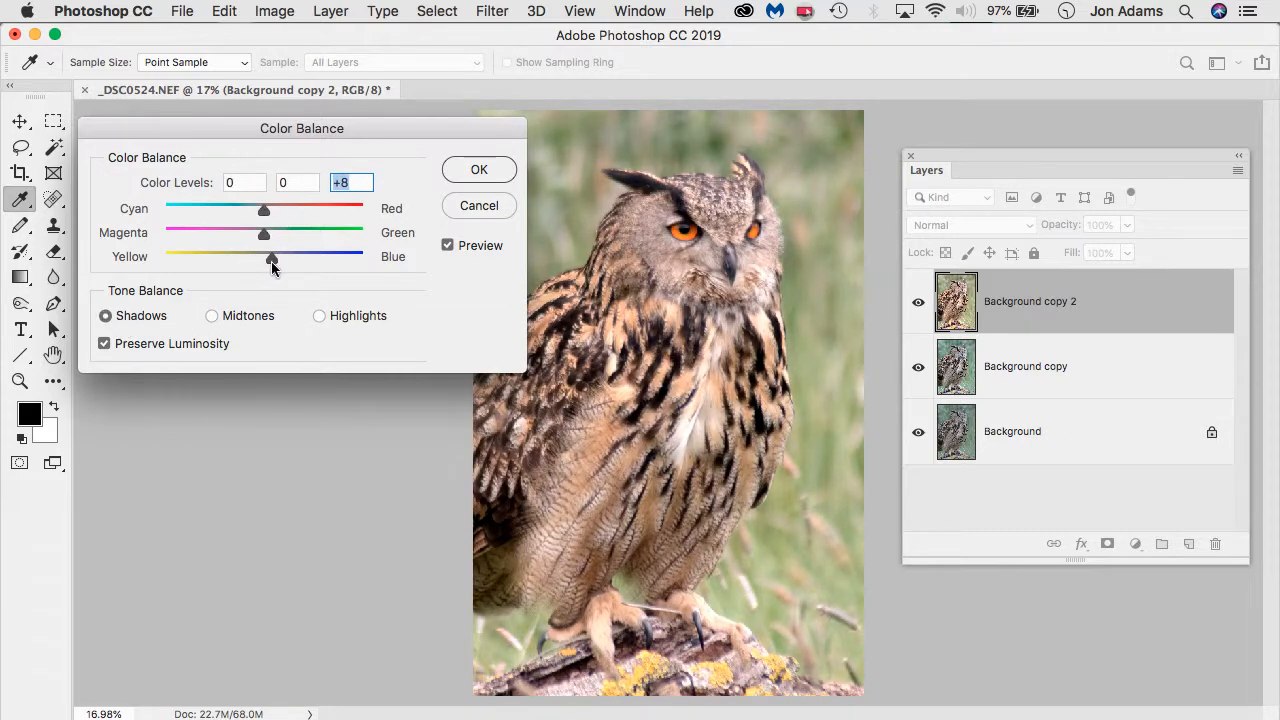
click(462, 170)
Compare the photo with and without the color-corrected and Levels-corrected layers by toggling their visibility
click(918, 302)
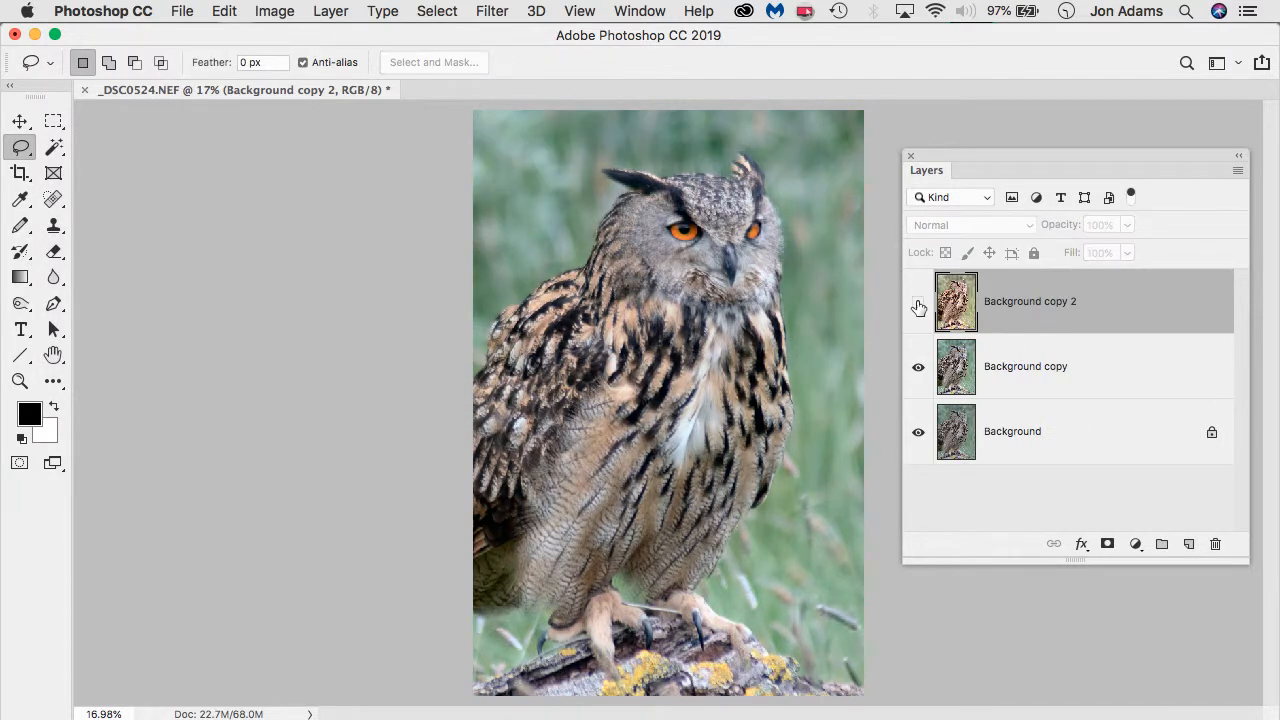
click(918, 302)
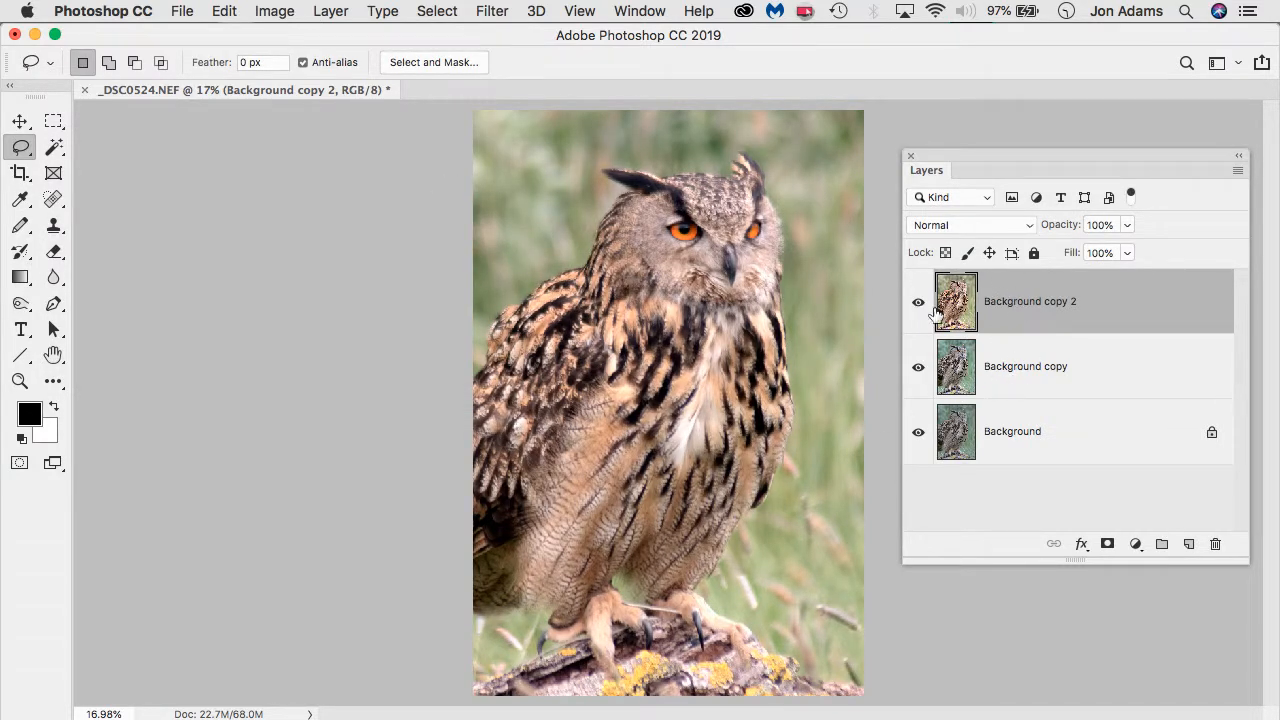
click(918, 304)
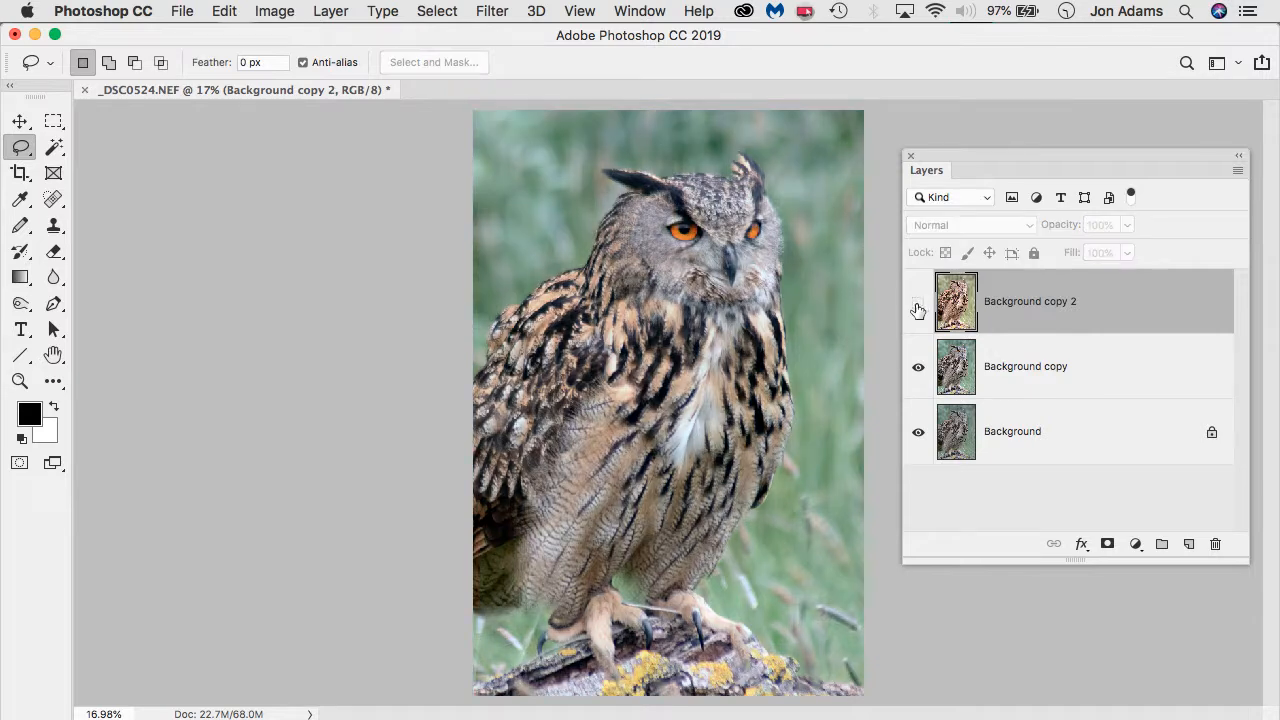
click(918, 367)
click(918, 368)
click(918, 304)
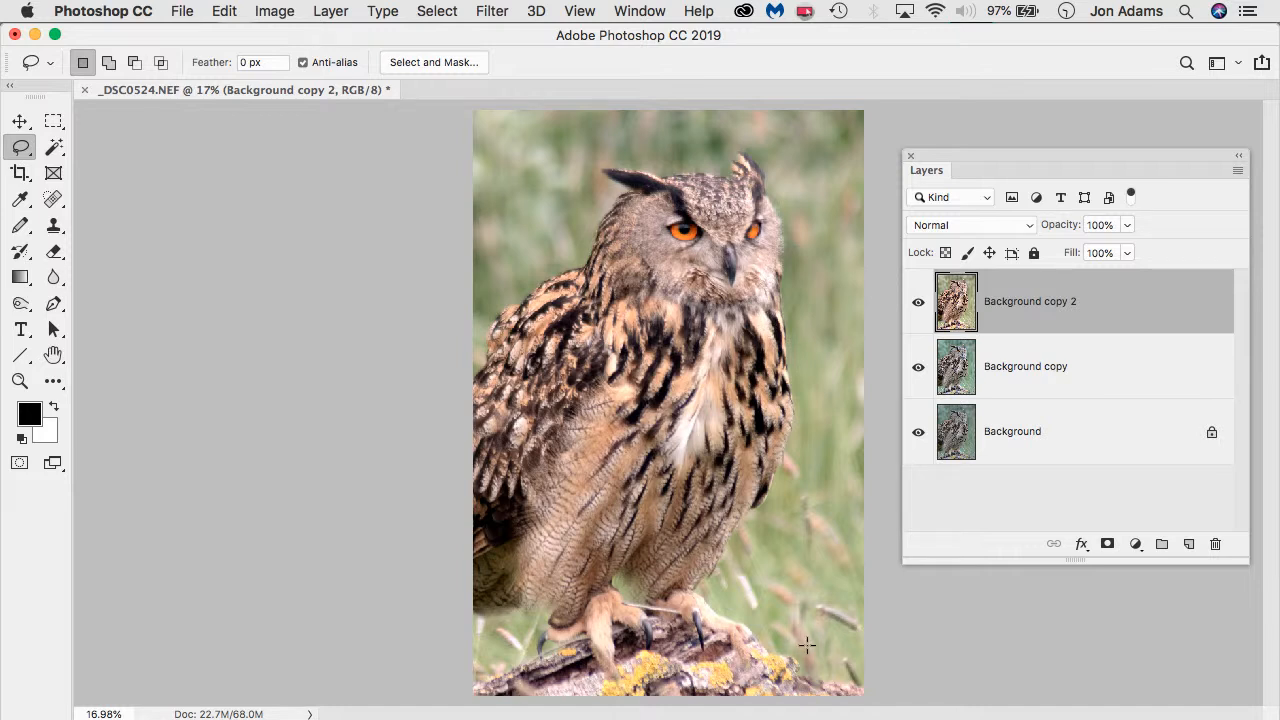
Lasso the grassy background around the owl on the color-corrected layer and add the grass patch below its tail
mouse_move(858, 690)
mouse_down()
mouse_move(768, 654)
mouse_move(699, 598)
mouse_move(714, 549)
mouse_move(760, 489)
mouse_move(781, 316)
mouse_move(760, 168)
mouse_up()
mouse_move(656, 180)
mouse_down()
mouse_move(614, 175)
mouse_move(627, 197)
mouse_move(589, 265)
mouse_move(509, 318)
mouse_move(448, 385)
mouse_move(389, 216)
mouse_move(410, 58)
mouse_move(499, 40)
mouse_move(897, 47)
mouse_move(908, 149)
mouse_move(887, 691)
mouse_up()
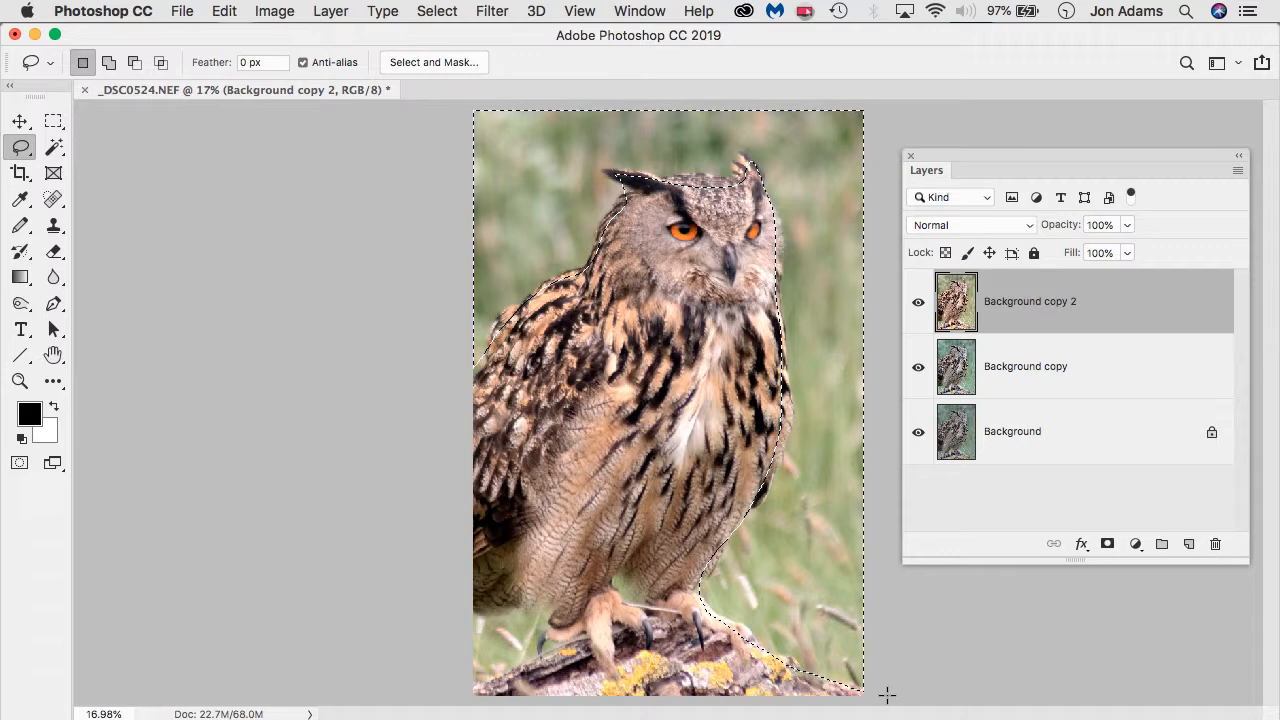
key(shift)
mouse_move(470, 686)
mouse_down()
mouse_move(541, 653)
mouse_move(548, 614)
mouse_move(463, 611)
mouse_move(446, 626)
mouse_move(449, 679)
mouse_up()
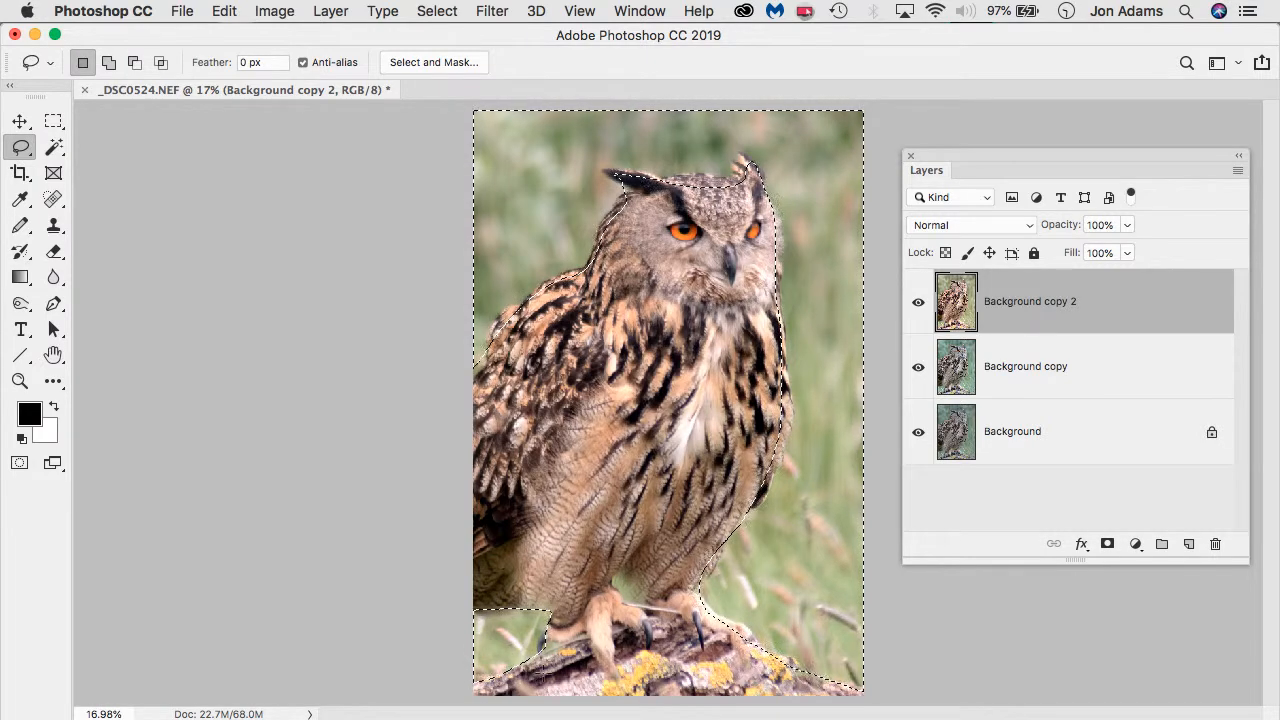
Feather the edge of the background selection widely in Select and Mask and apply it
click(447, 61)
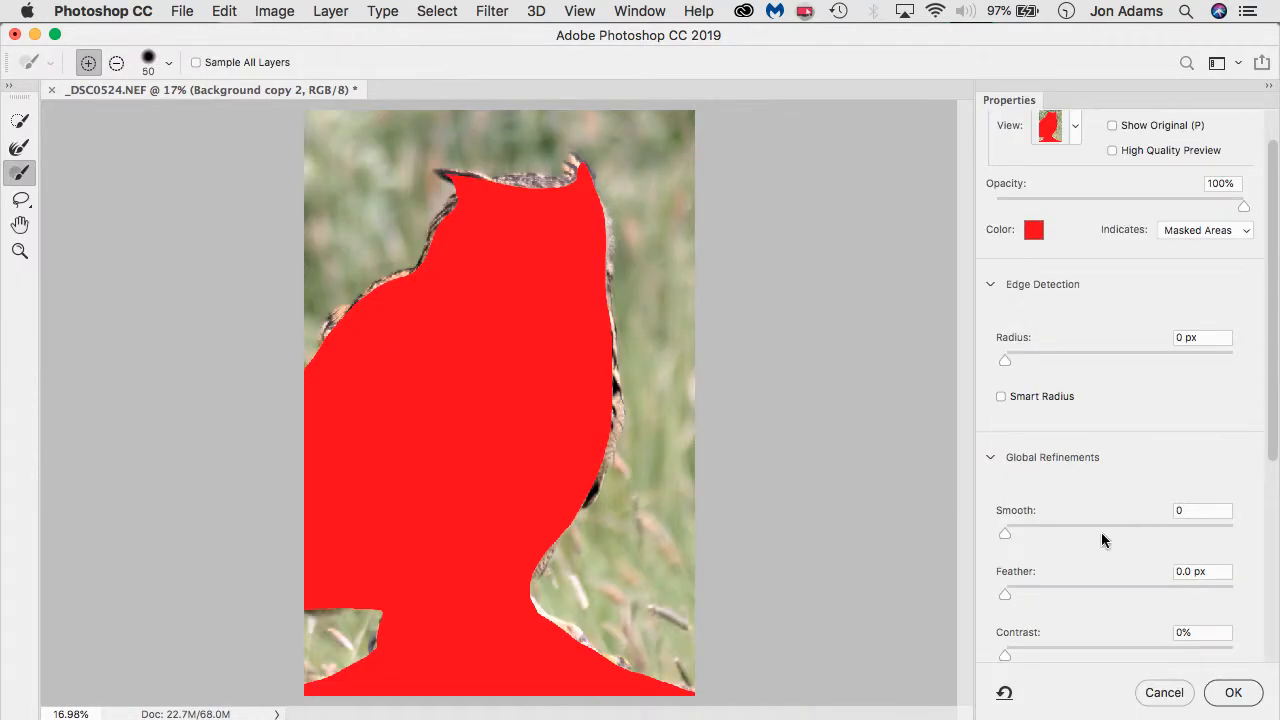
drag(1005, 595, 1148, 596)
click(1222, 692)
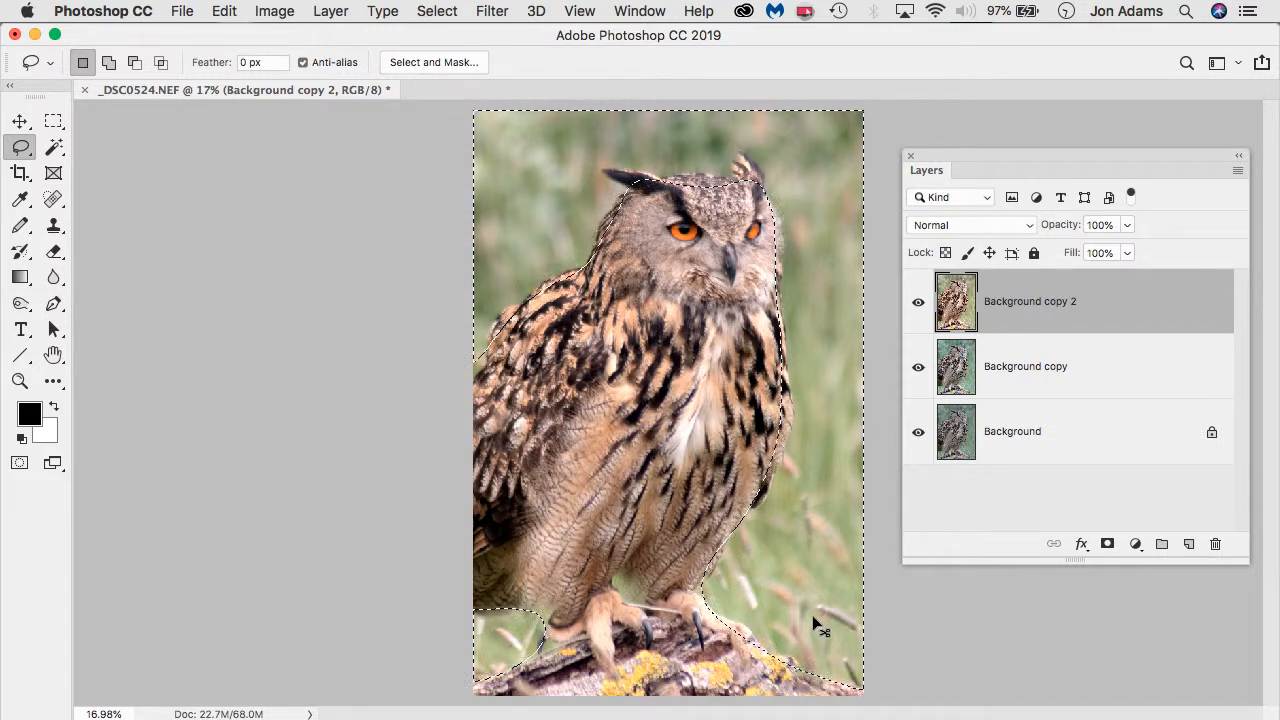
Copy the feathered background selection to a new layer and hide the three full-image layers beneath it
key(super+j)
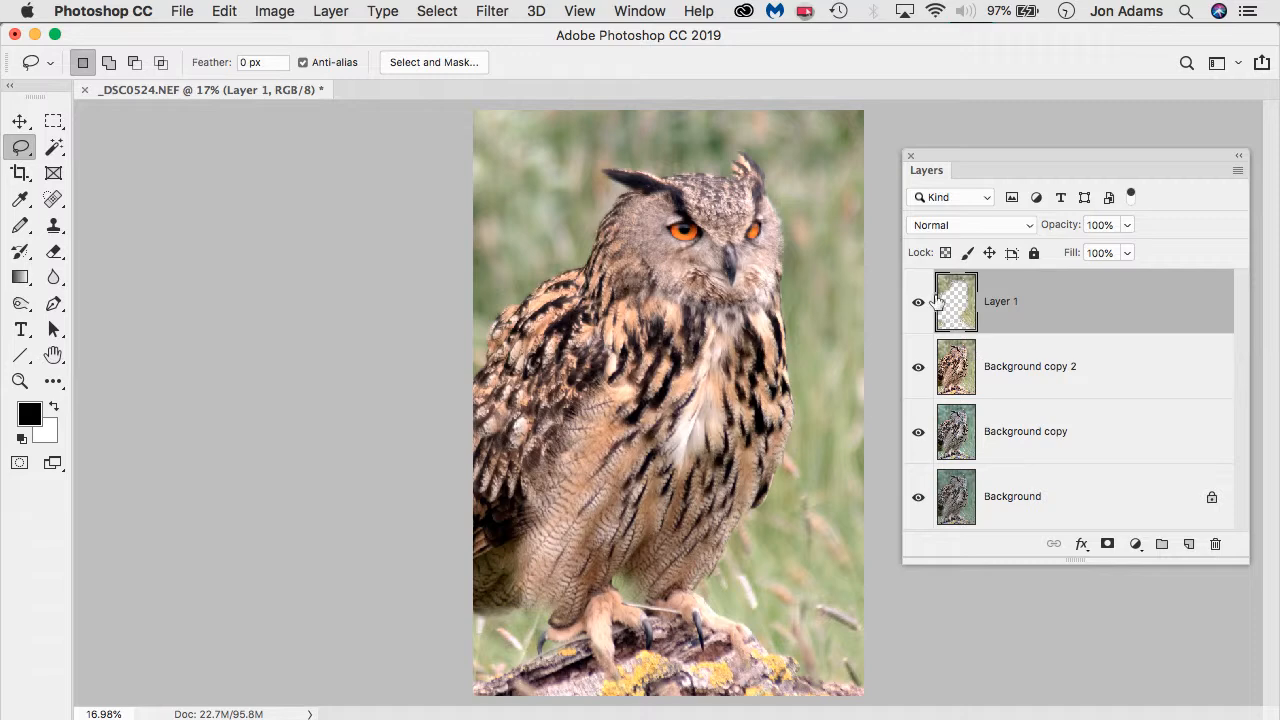
drag(917, 376, 918, 504)
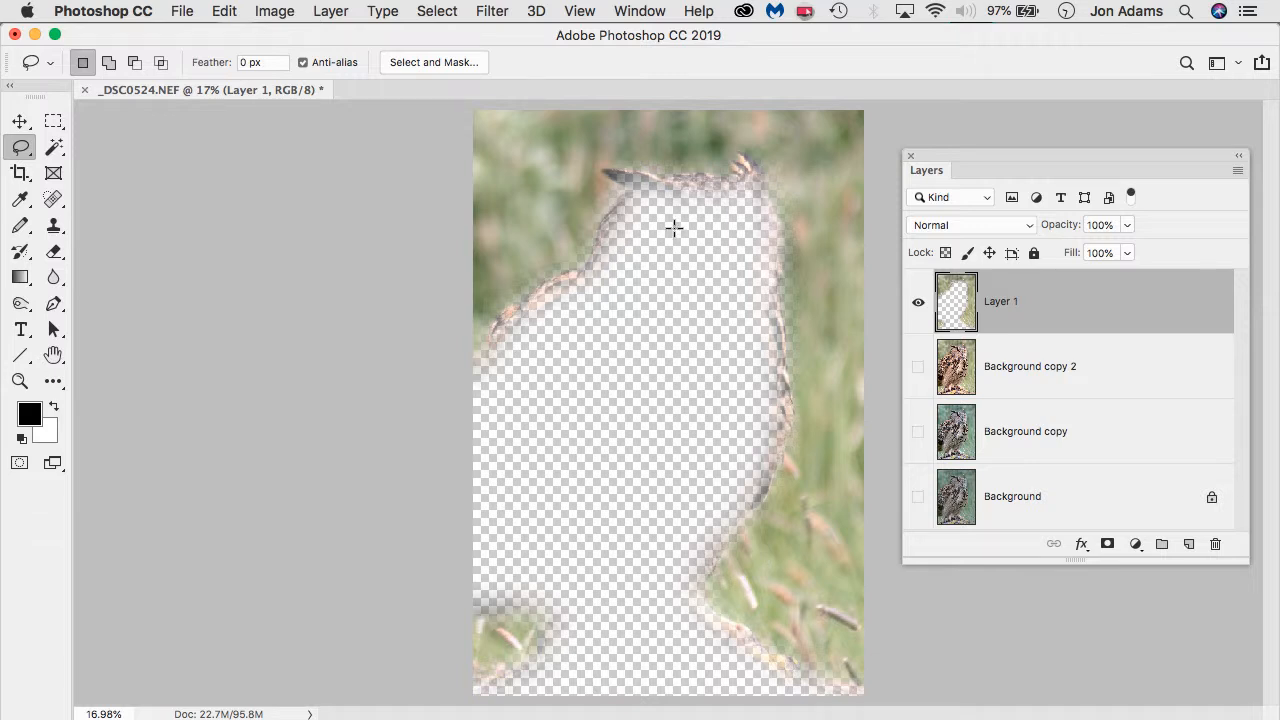
Show the three hidden full-image layers and darken the grass layer with Levels, using shadow input 53 and midtone 0.81
drag(918, 368, 918, 510)
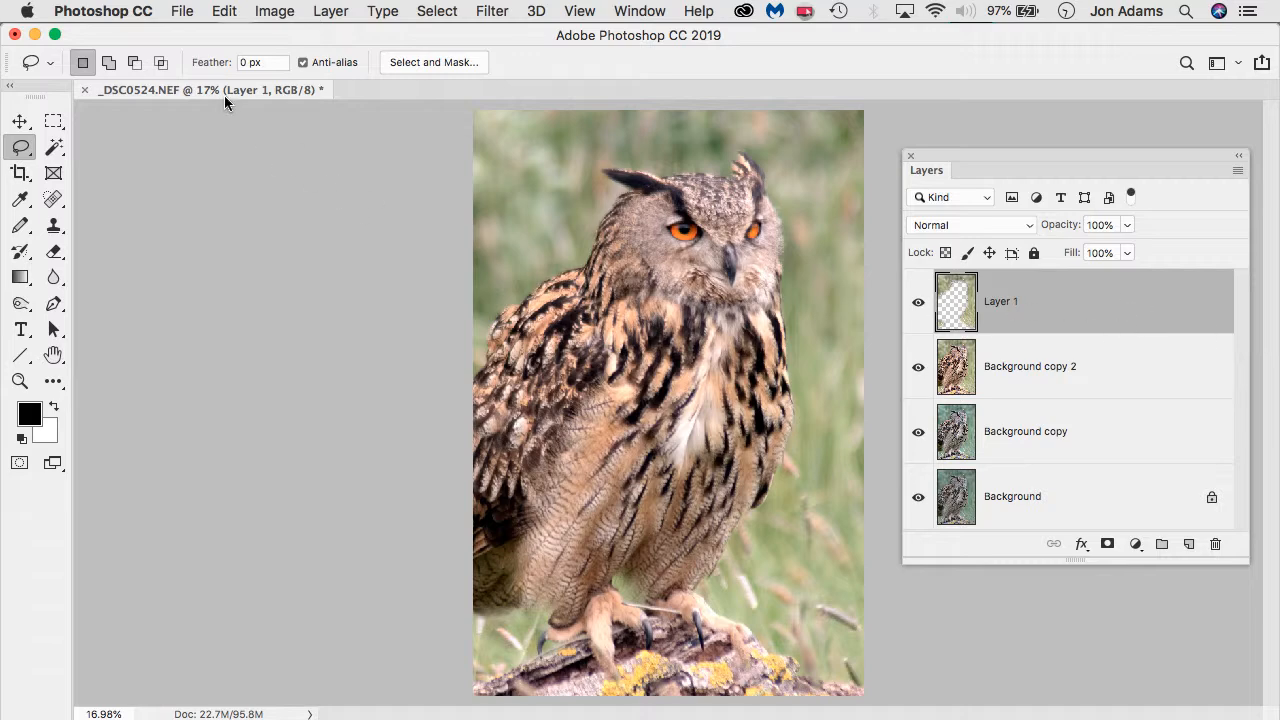
click(272, 12)
mouse_move(288, 66)
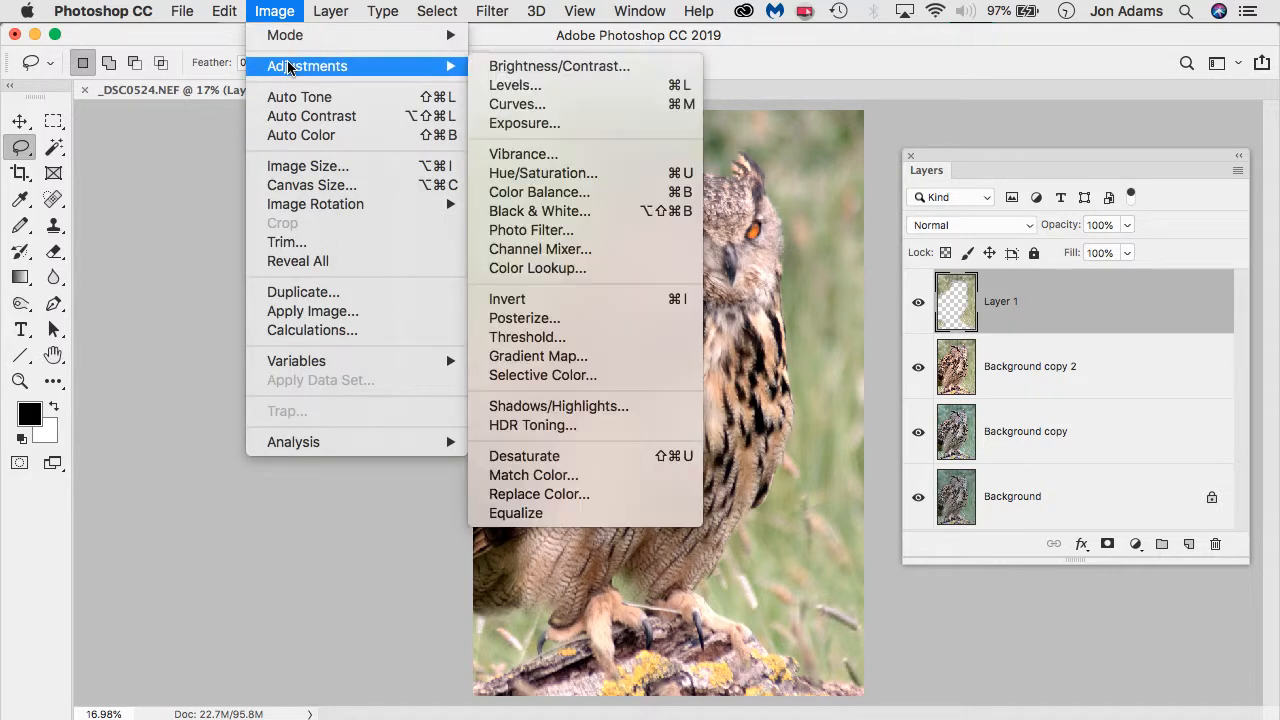
click(497, 87)
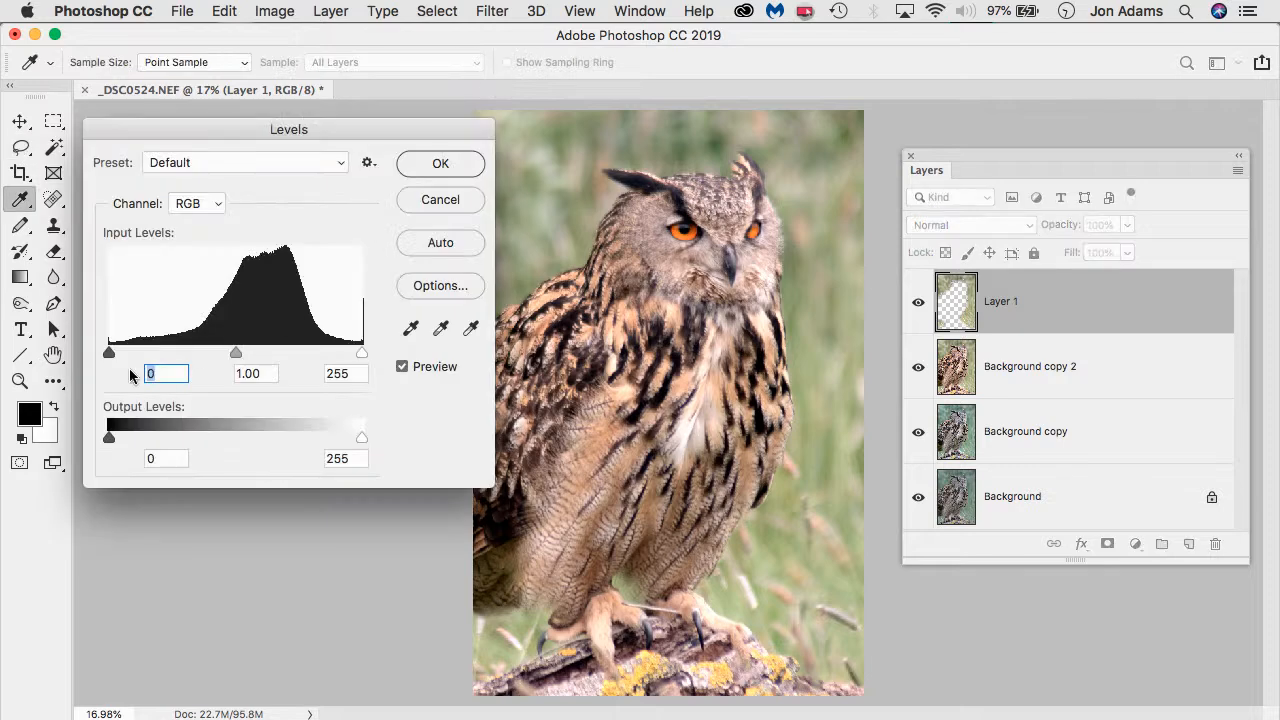
drag(108, 355, 162, 360)
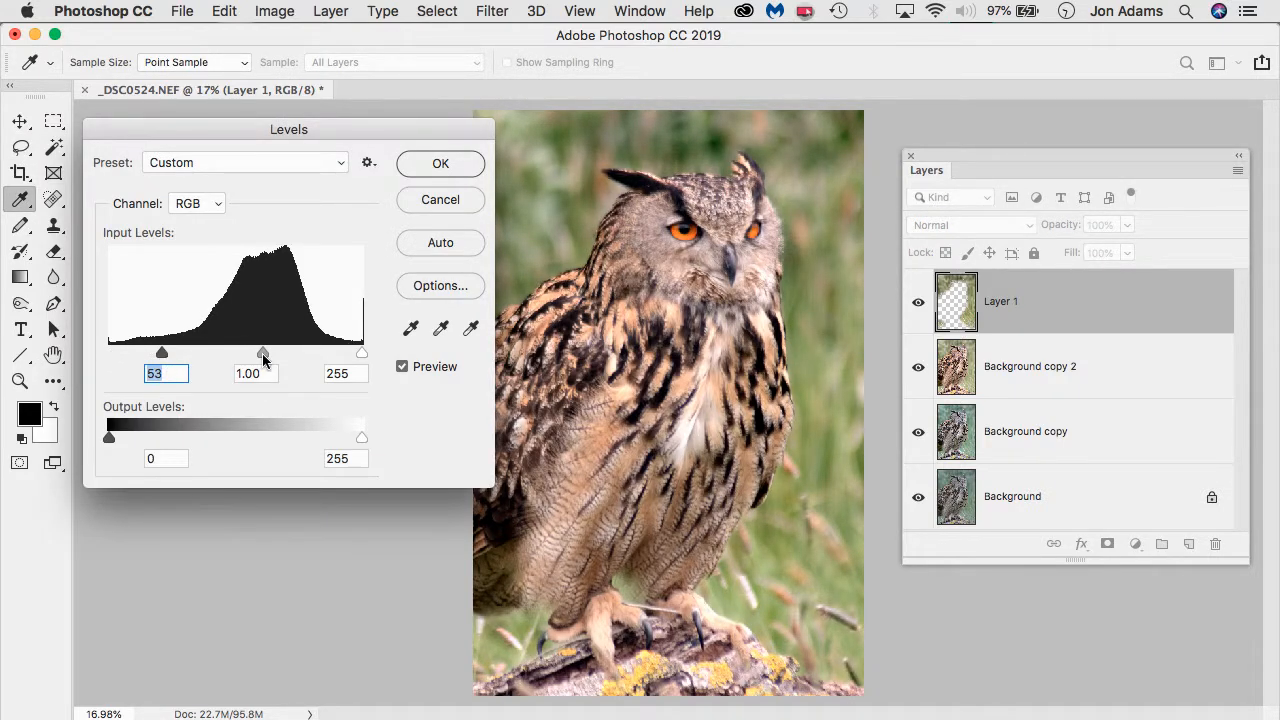
drag(264, 360, 277, 361)
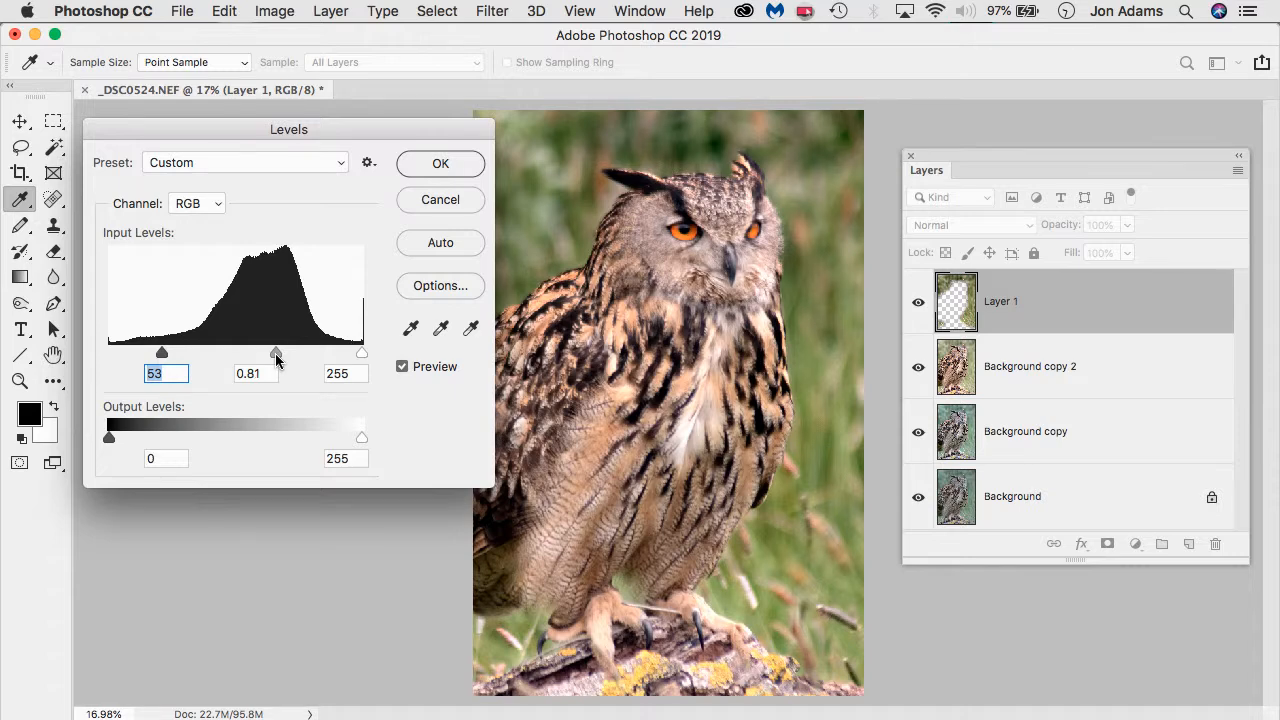
click(438, 163)
key(l)
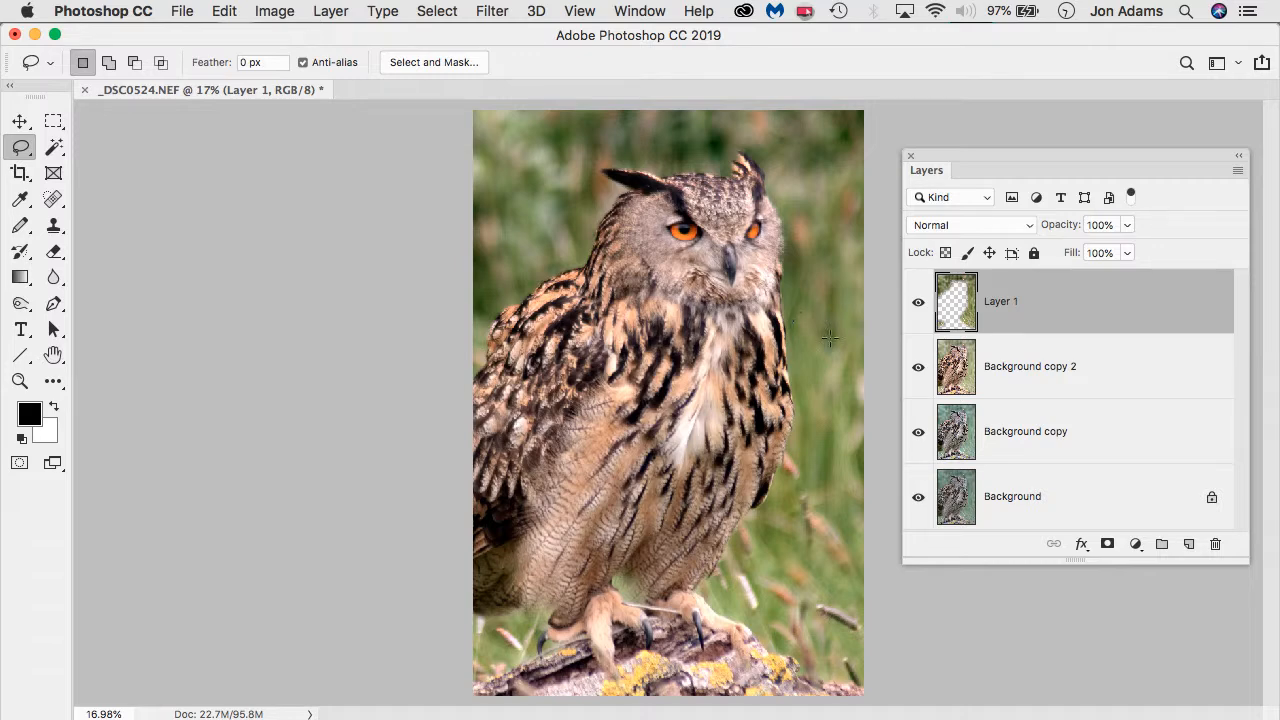
Compare the editing stages by hiding all layers above the original photo and showing them again one at a time
drag(918, 302, 918, 448)
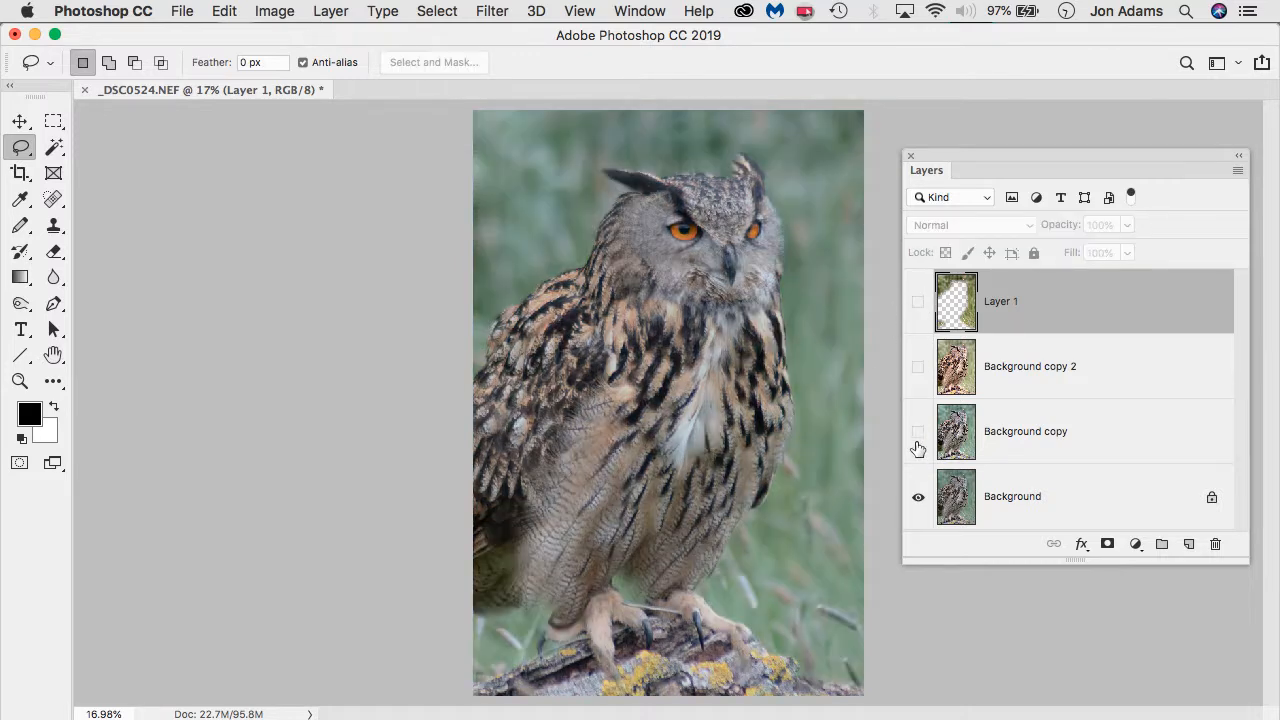
click(1057, 444)
click(918, 437)
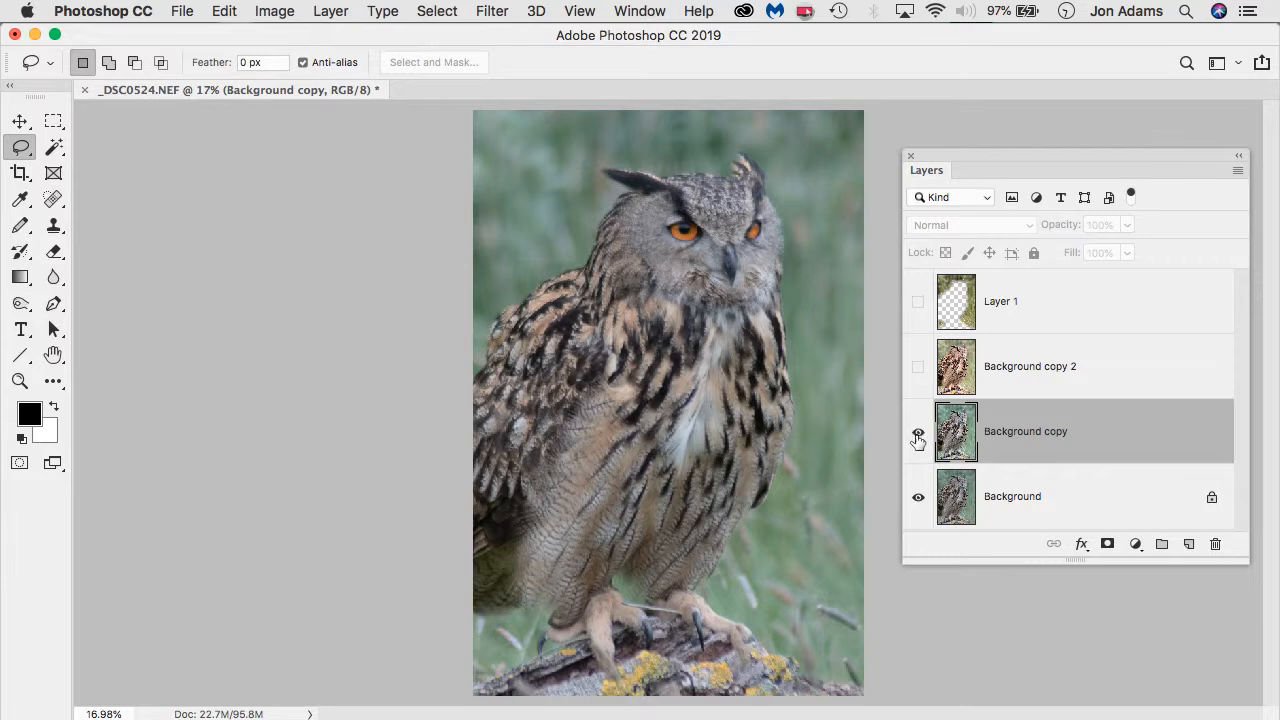
click(1056, 386)
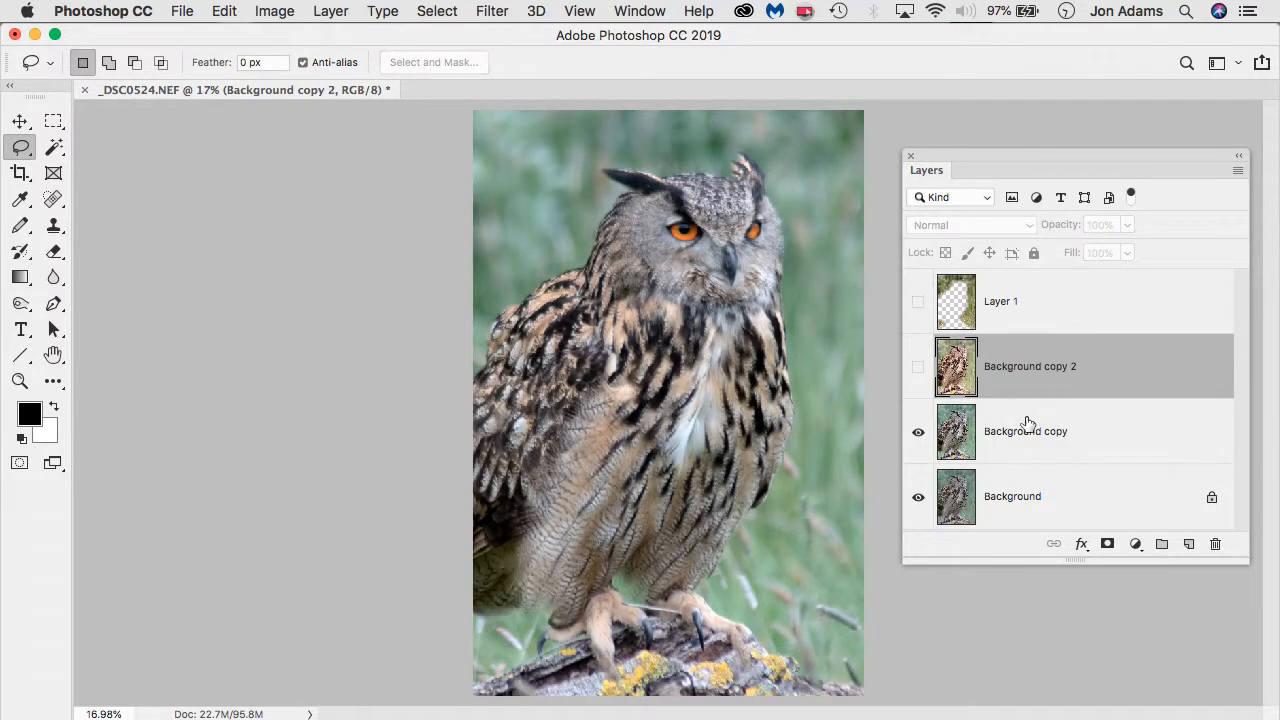
click(918, 368)
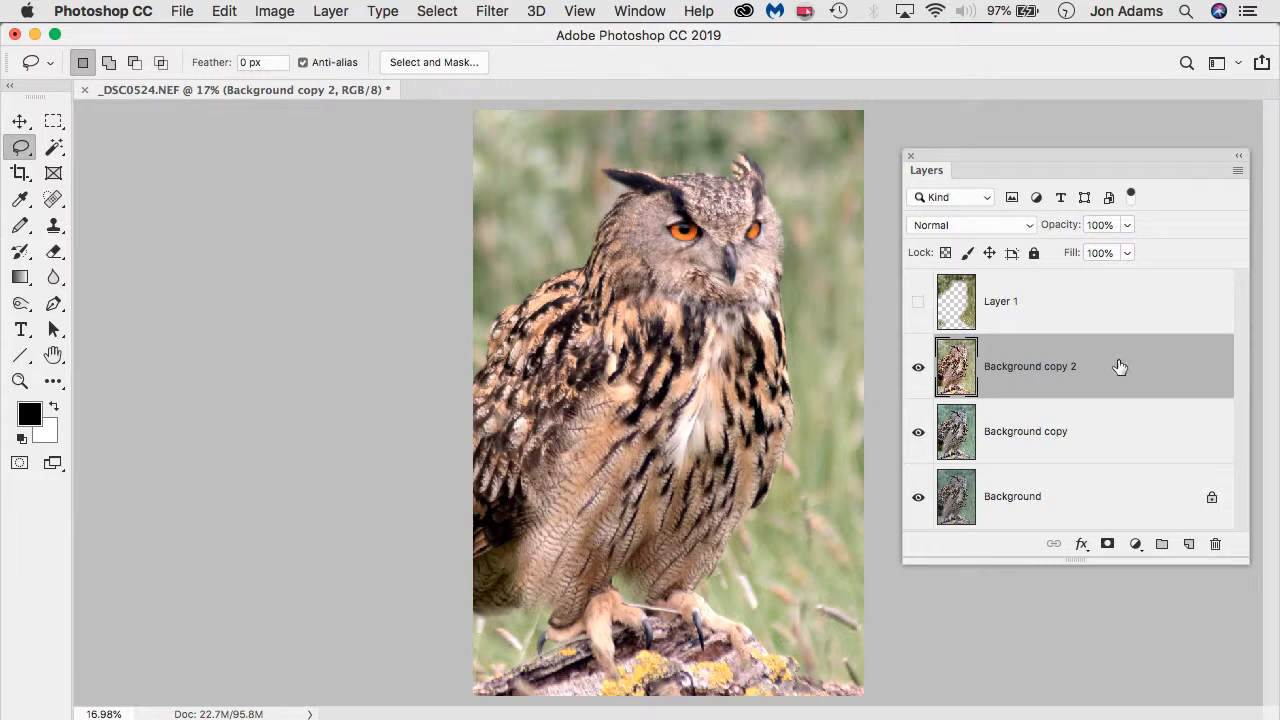
click(917, 302)
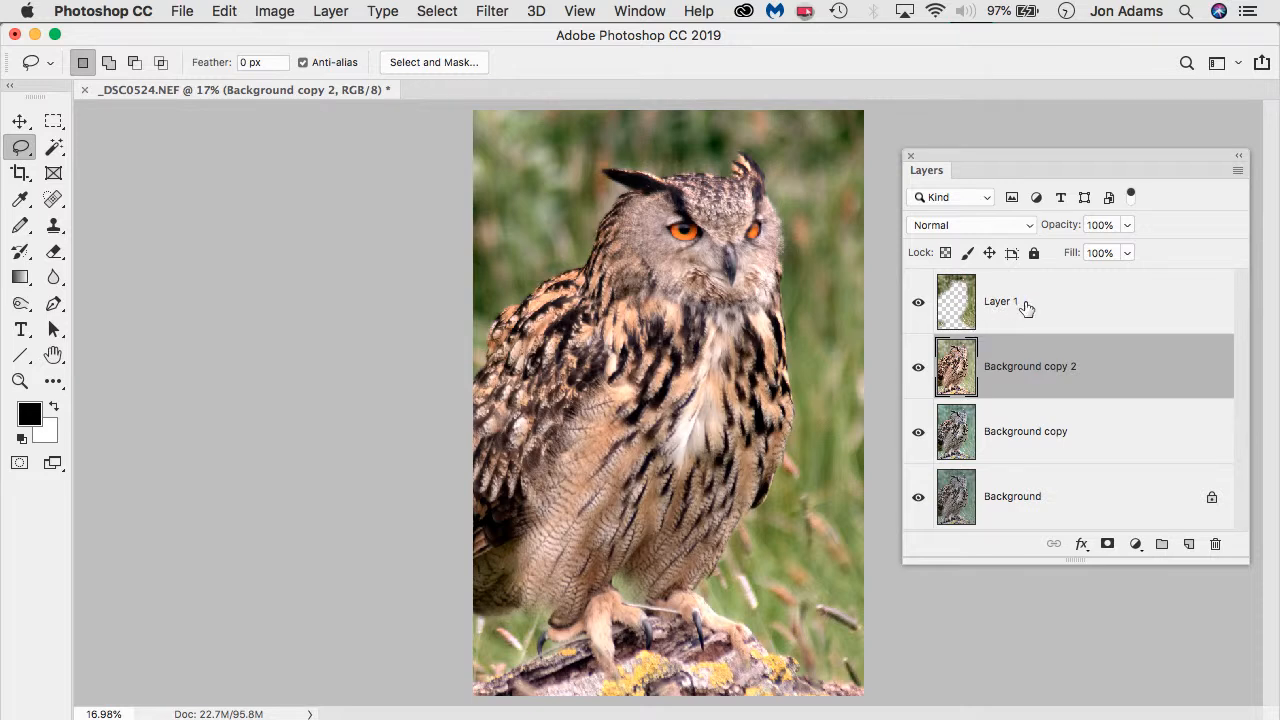
Delete the grass layer and both background copies, keeping only the original Background layer
click(1022, 305)
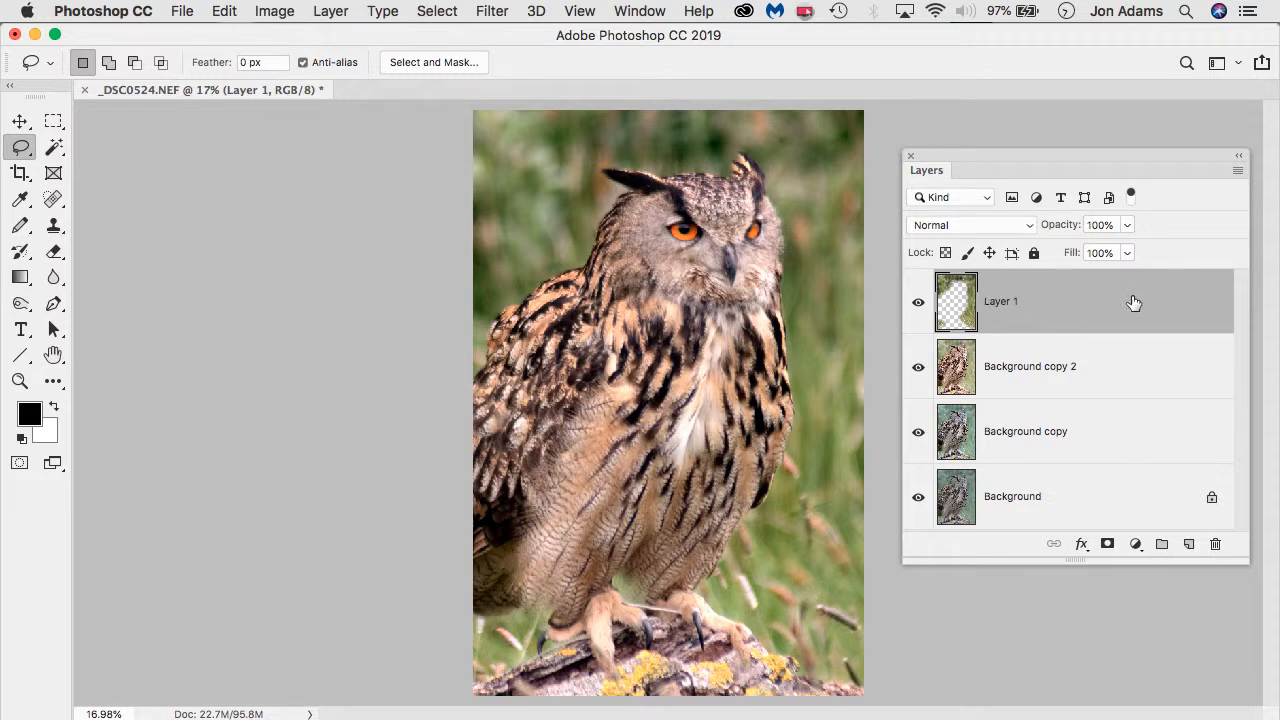
shift+click(1062, 448)
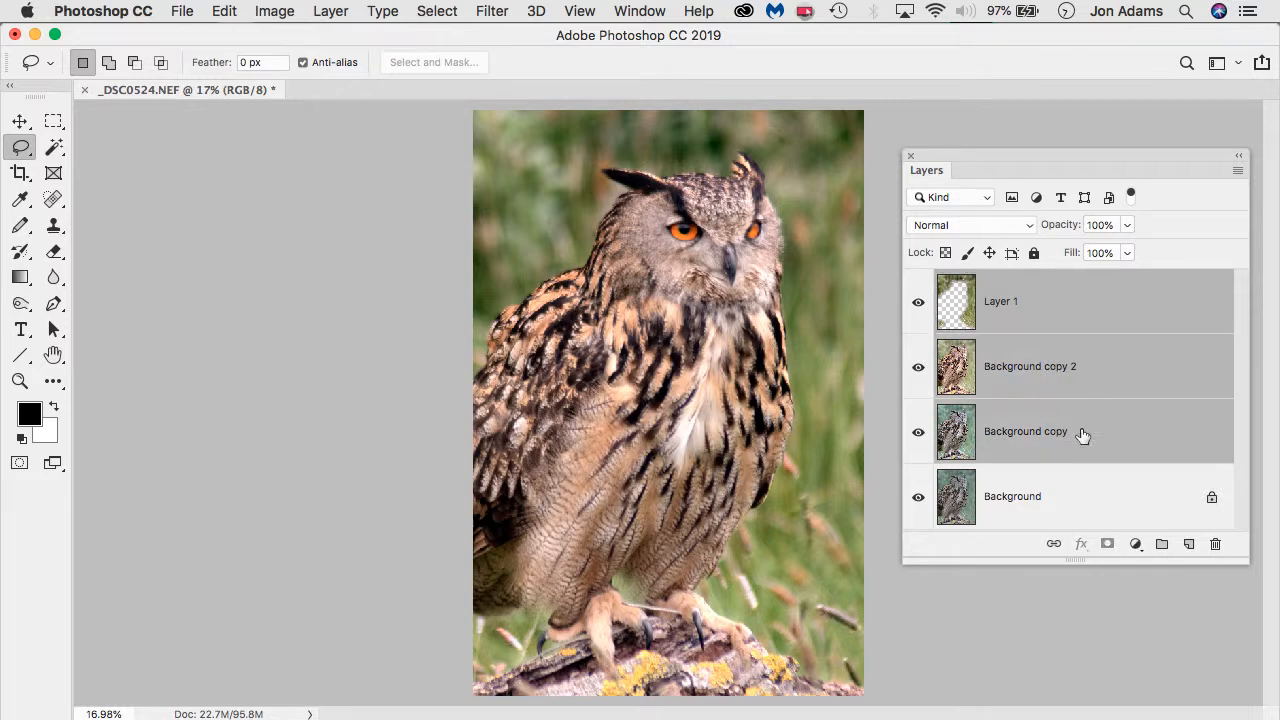
click(1215, 544)
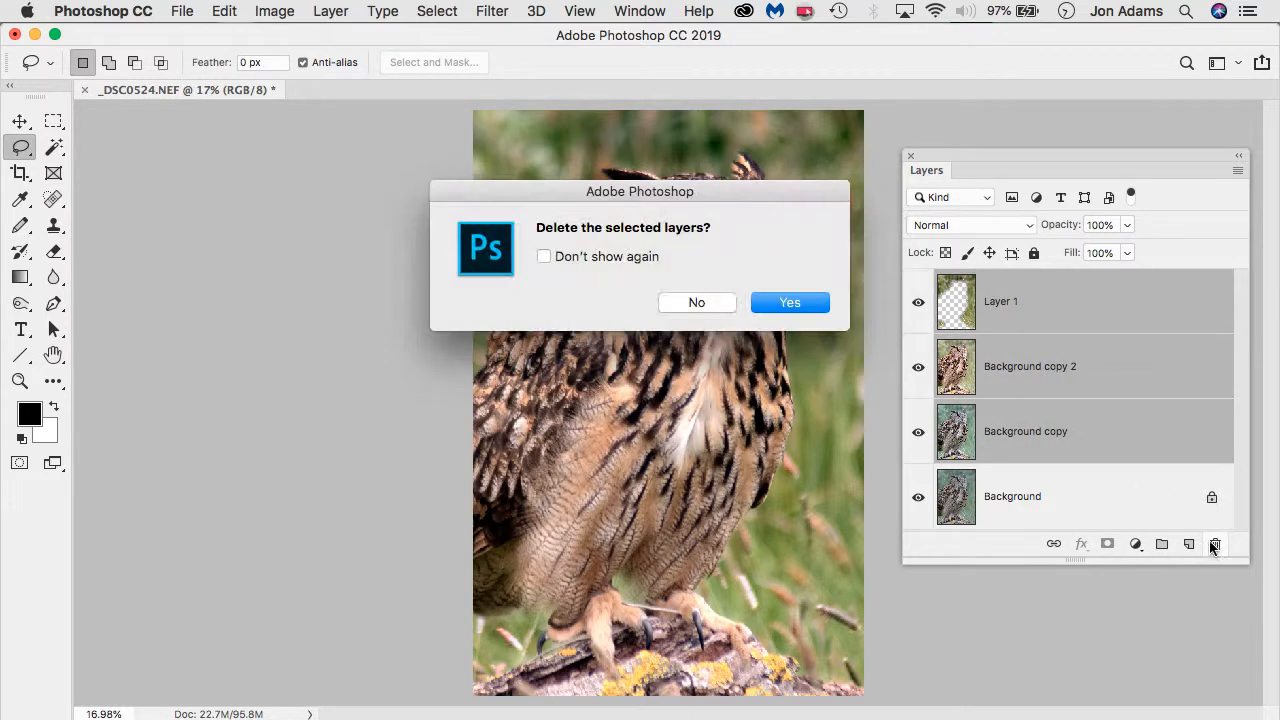
click(798, 305)
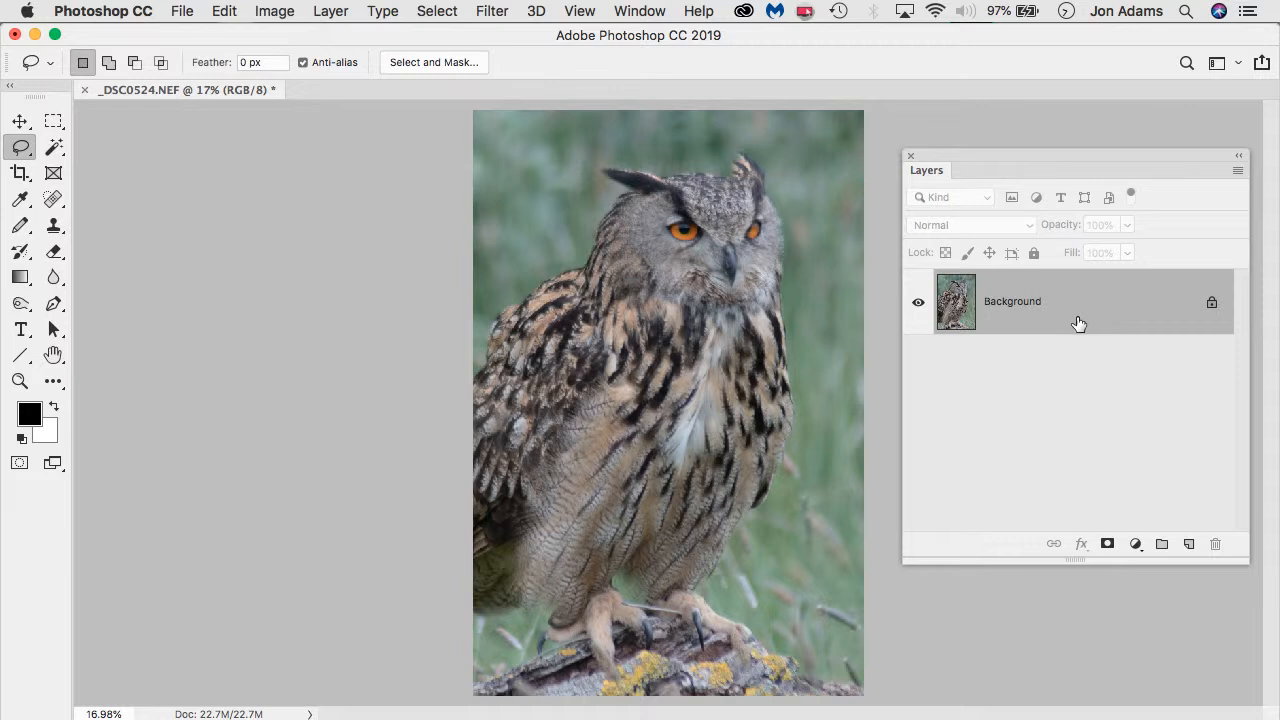
Examine the direct image adjustments and the full list of available adjustment layer types, repositioning and resizing the layer list
click(289, 16)
mouse_move(283, 66)
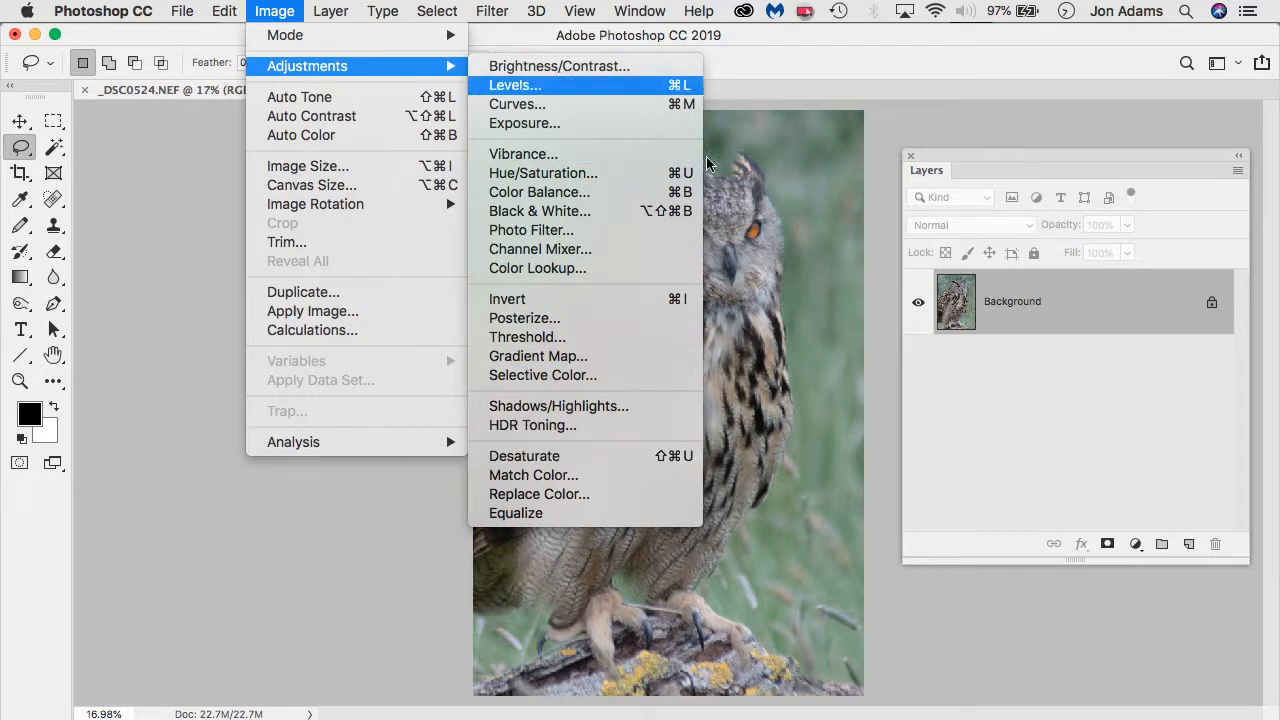
click(1012, 155)
drag(999, 153, 980, 118)
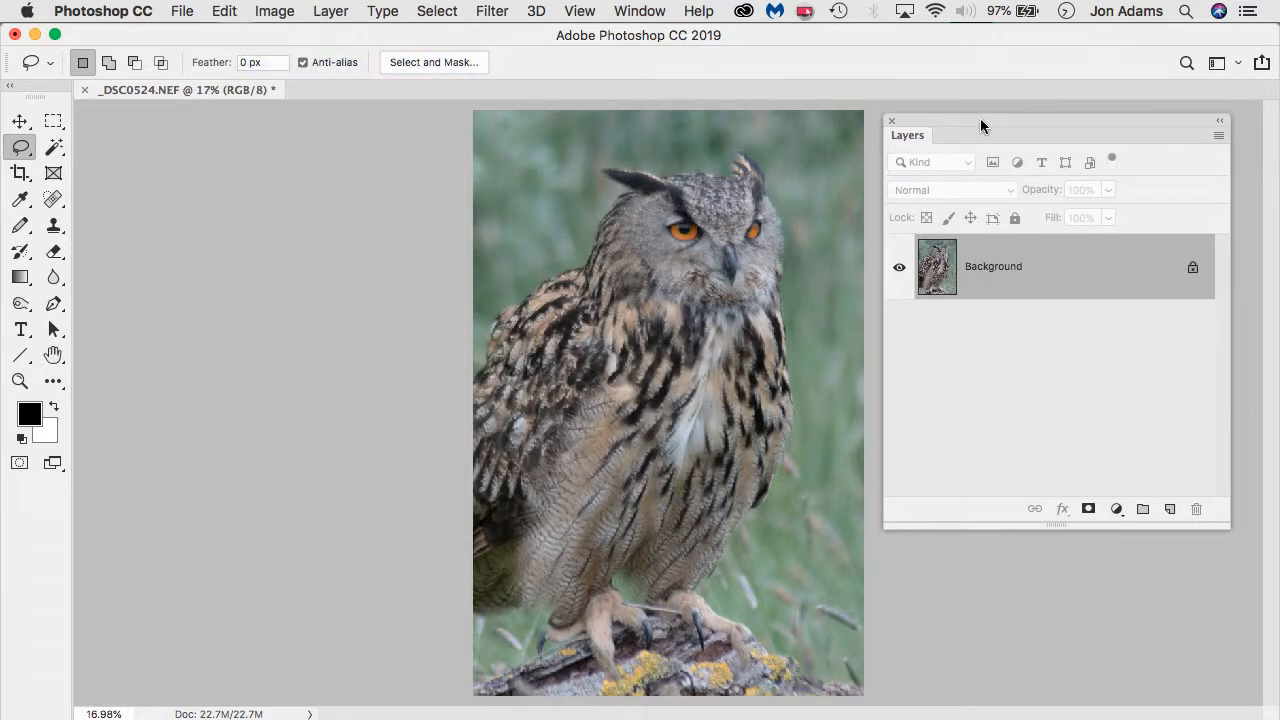
click(1116, 510)
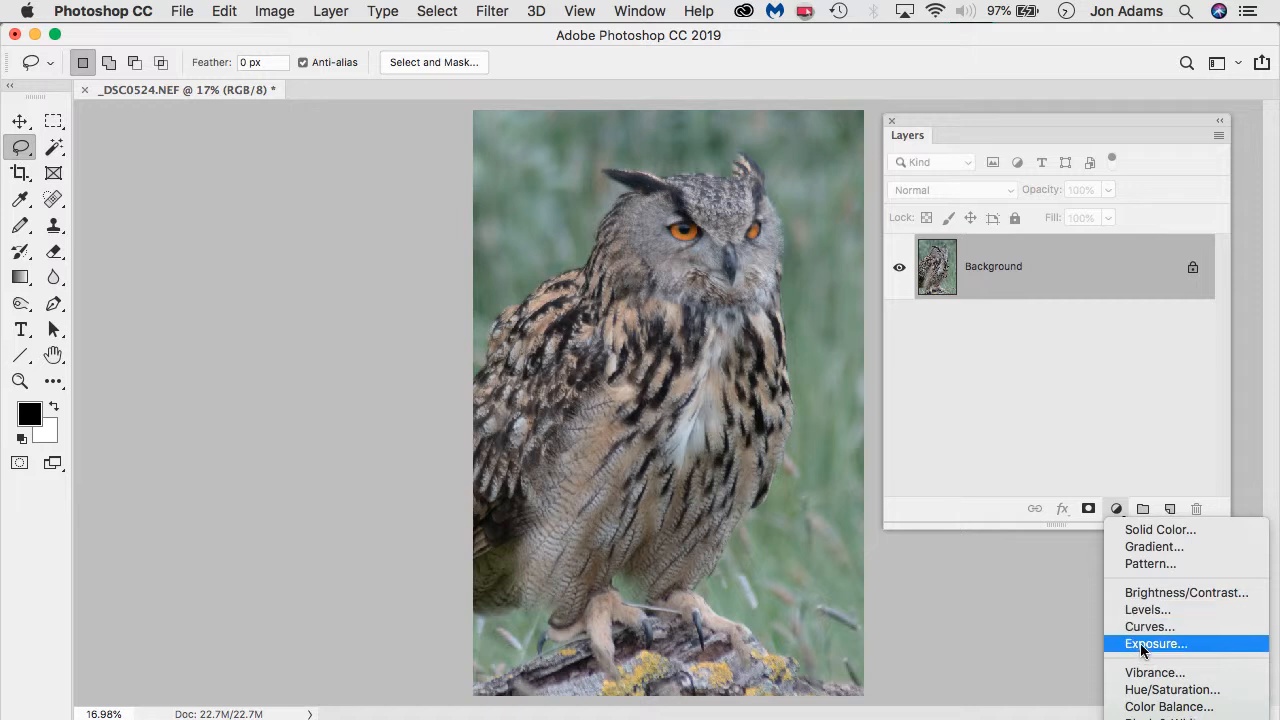
click(963, 553)
drag(1220, 524, 1212, 345)
click(1106, 337)
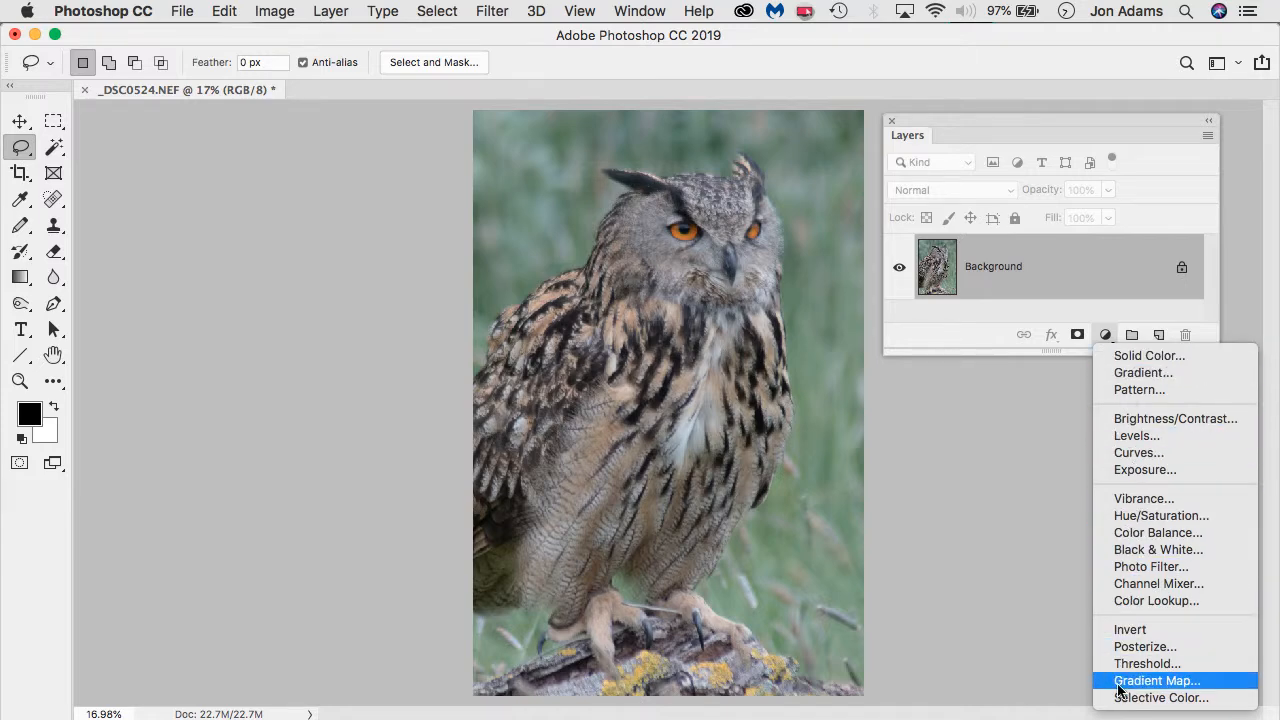
click(995, 545)
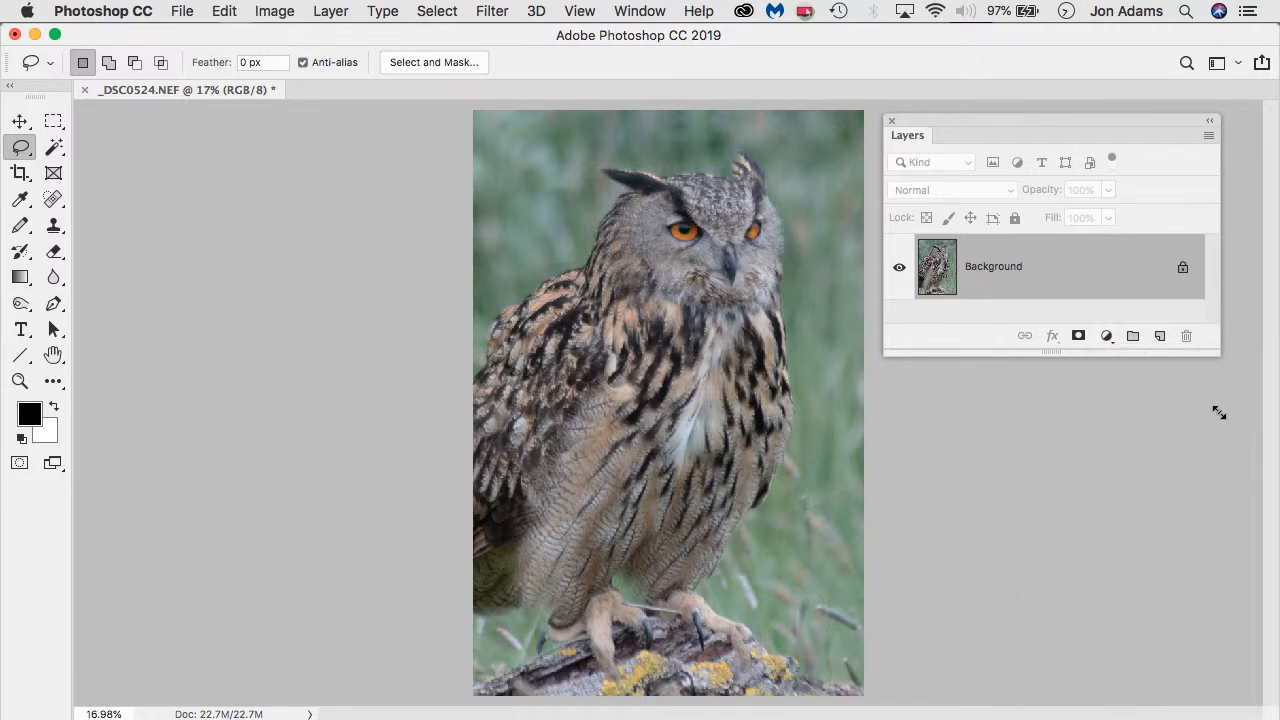
drag(1219, 412, 1228, 508)
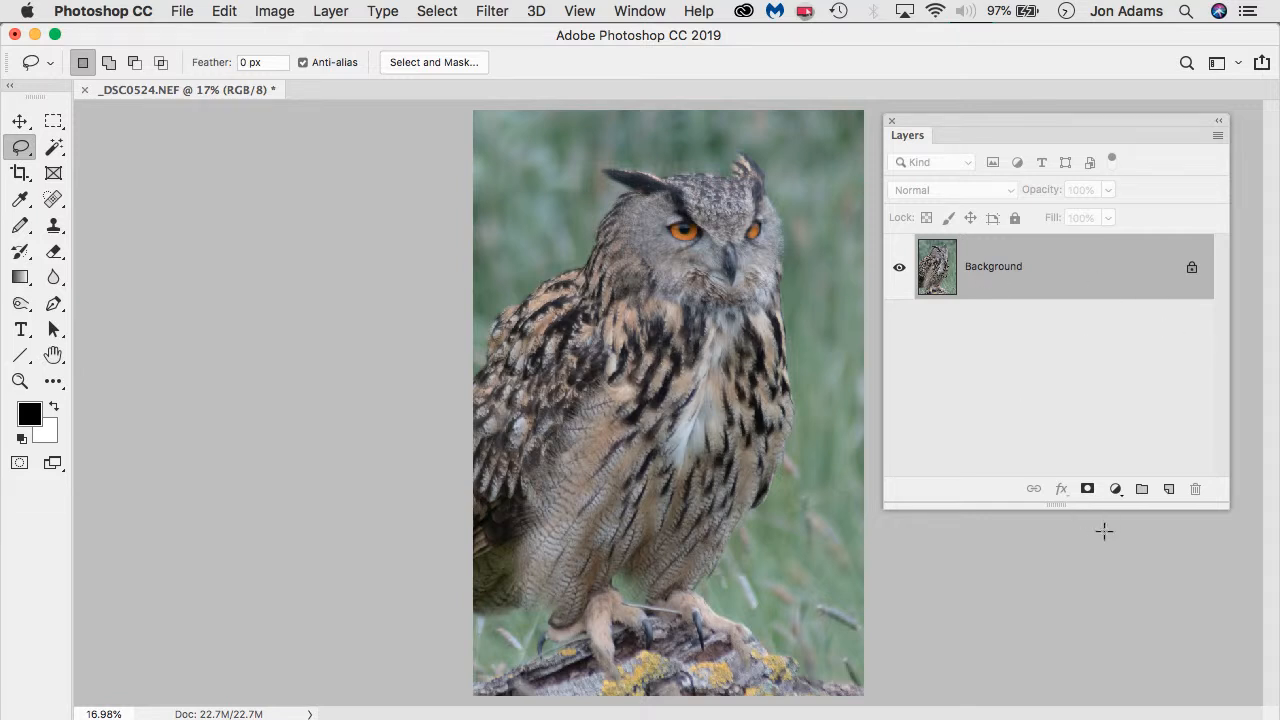
Add a Levels adjustment layer above the photo with shadow input 19 and highlight input 211
click(1116, 489)
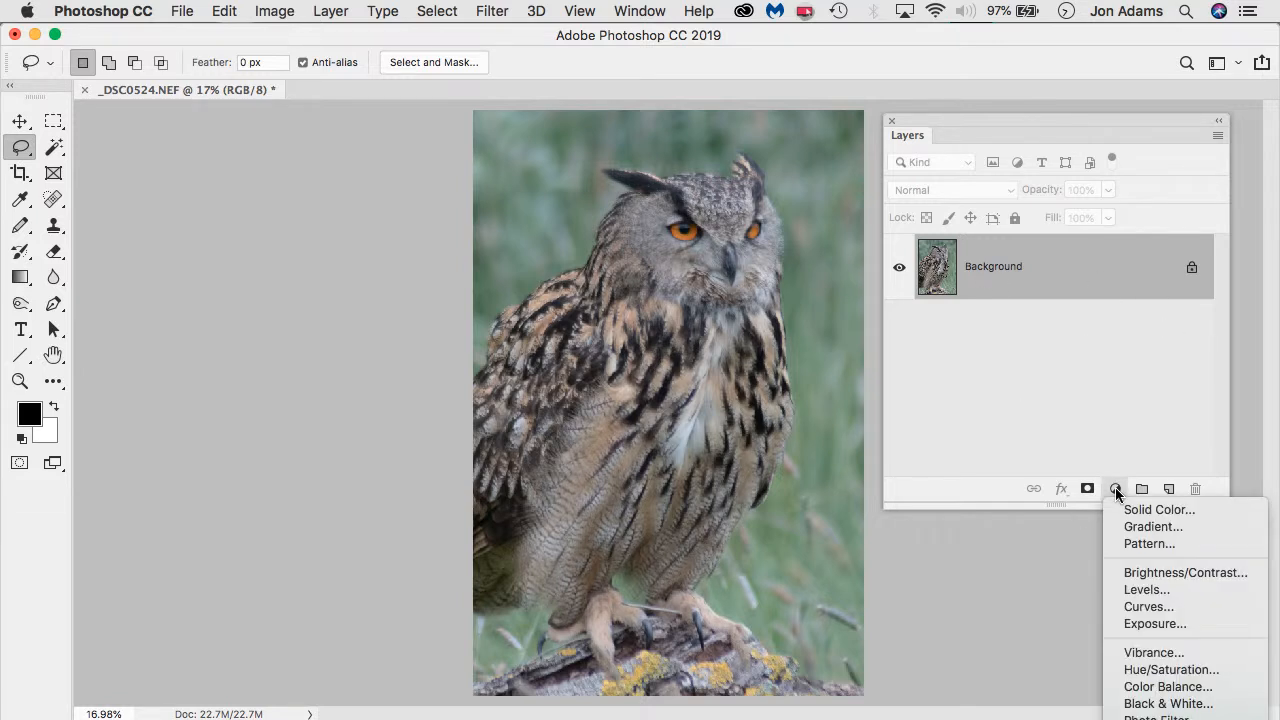
click(1138, 592)
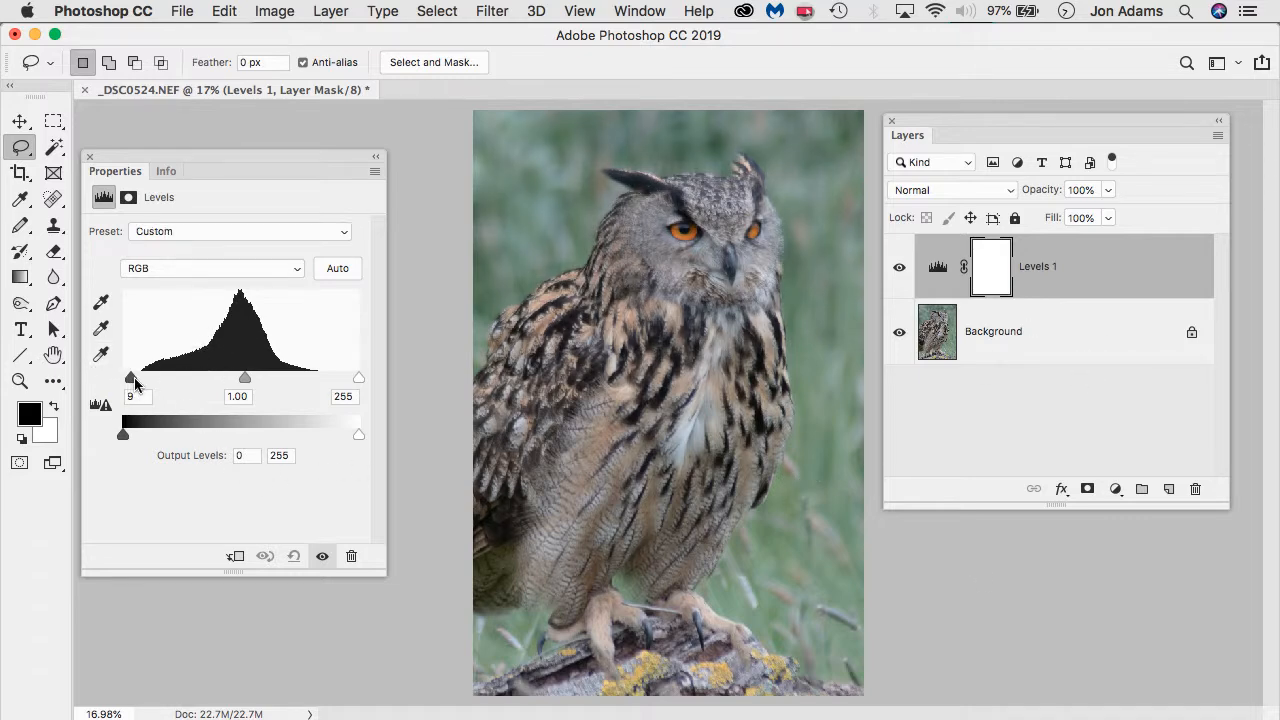
drag(123, 379, 141, 382)
drag(358, 379, 317, 380)
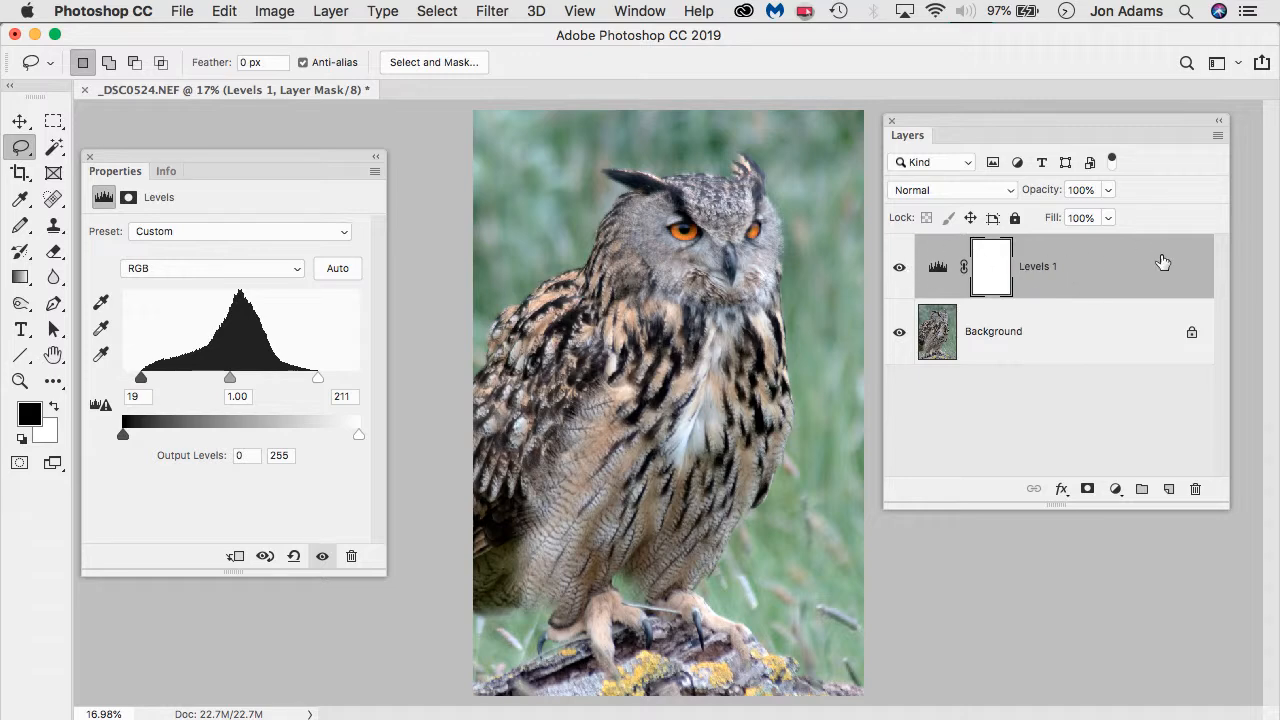
Add a Color Balance adjustment layer and set its highlights to Cyan-Red +24 and Yellow-Blue -16
click(1116, 490)
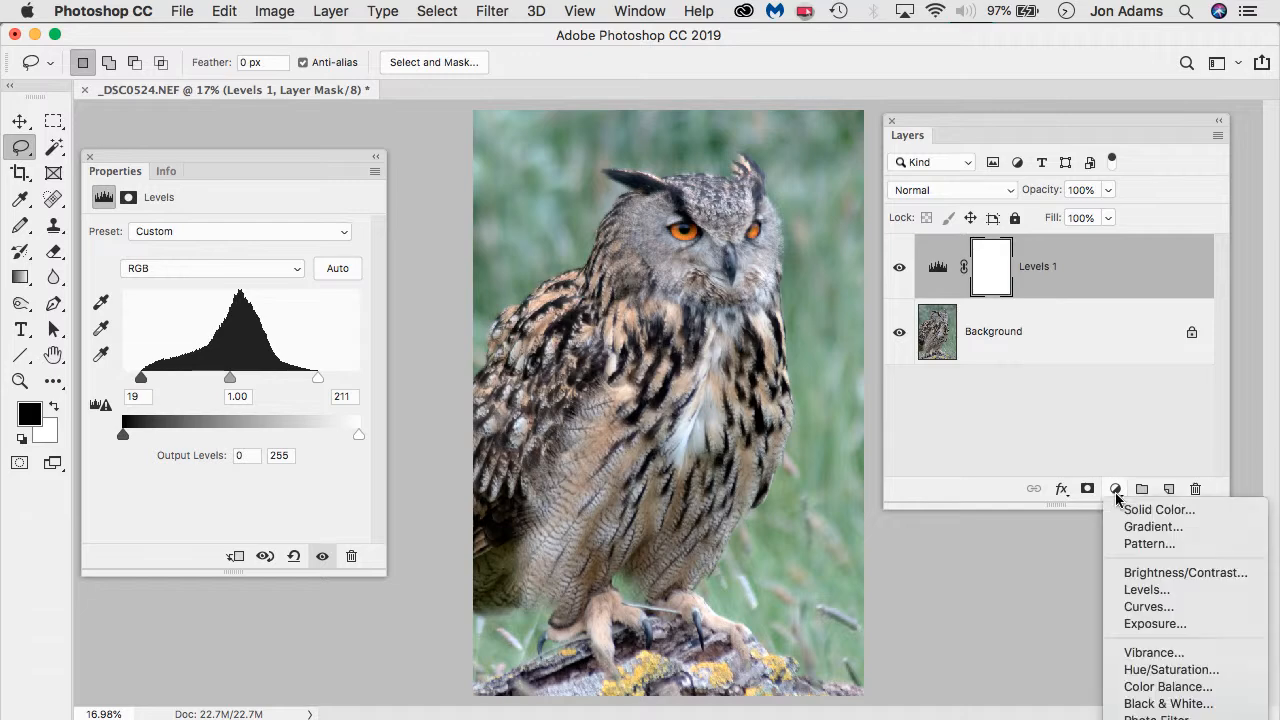
click(1158, 687)
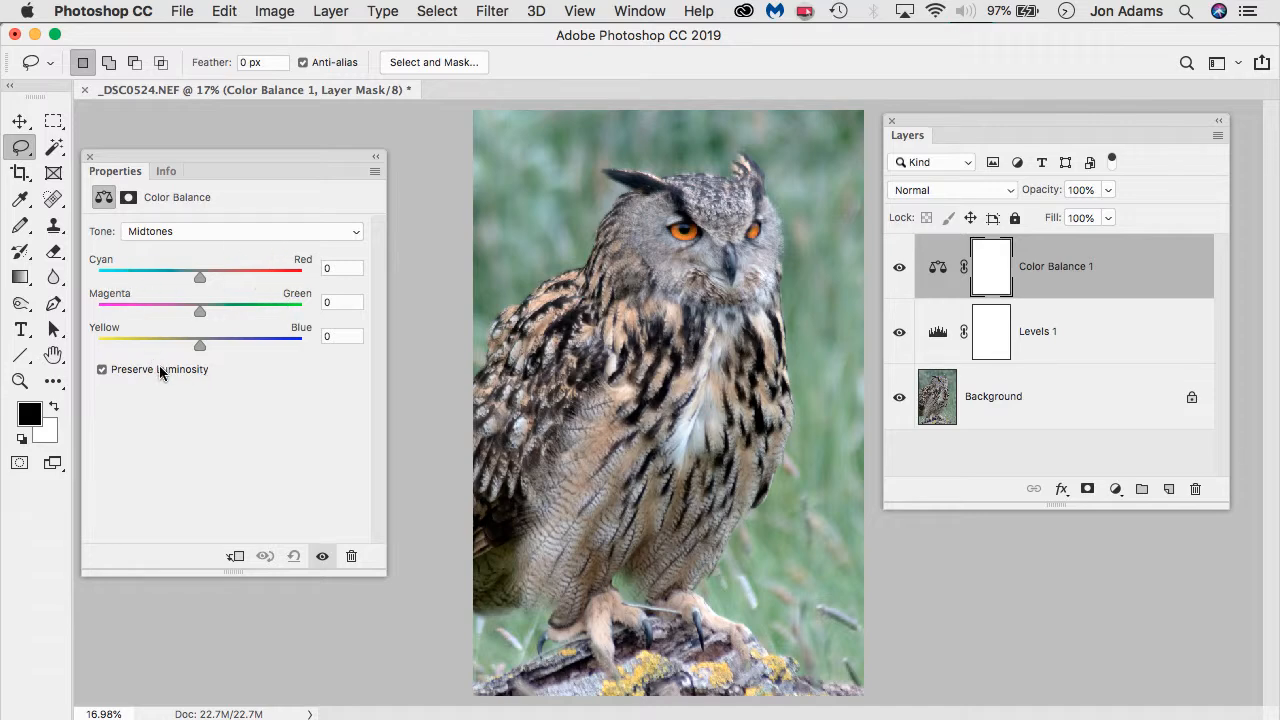
click(185, 231)
click(188, 247)
drag(198, 275, 224, 275)
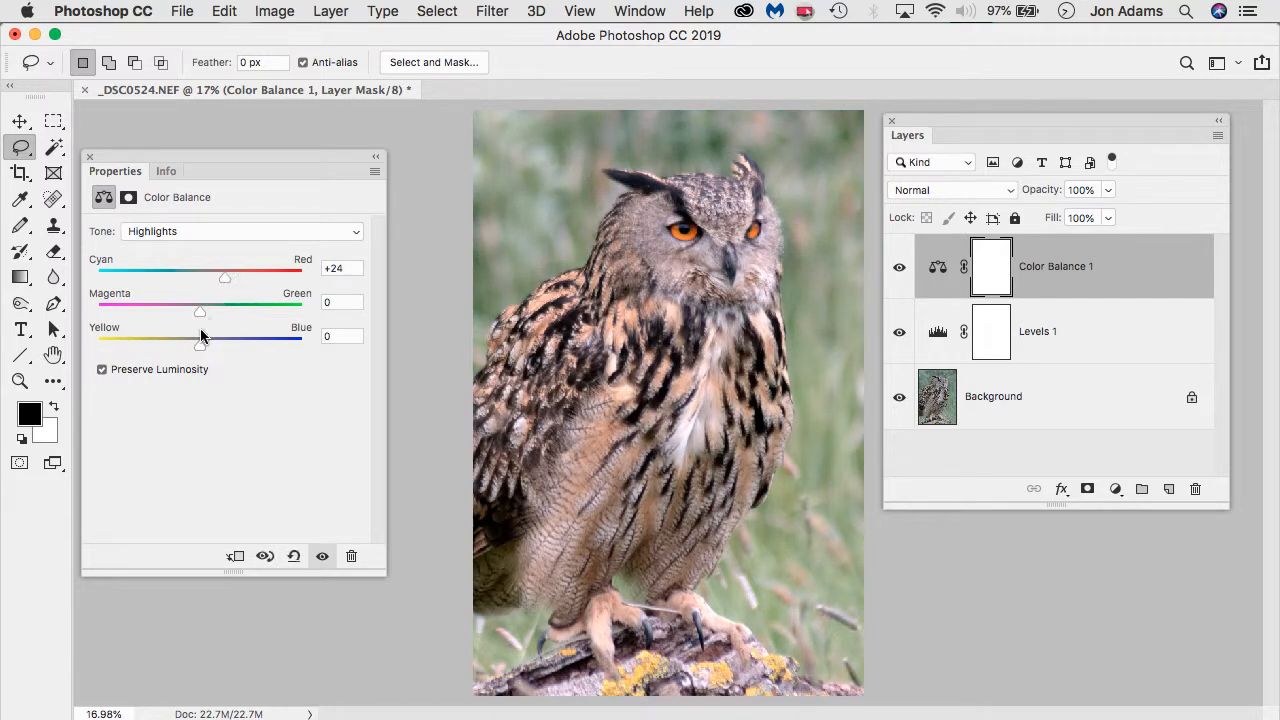
drag(200, 345, 184, 345)
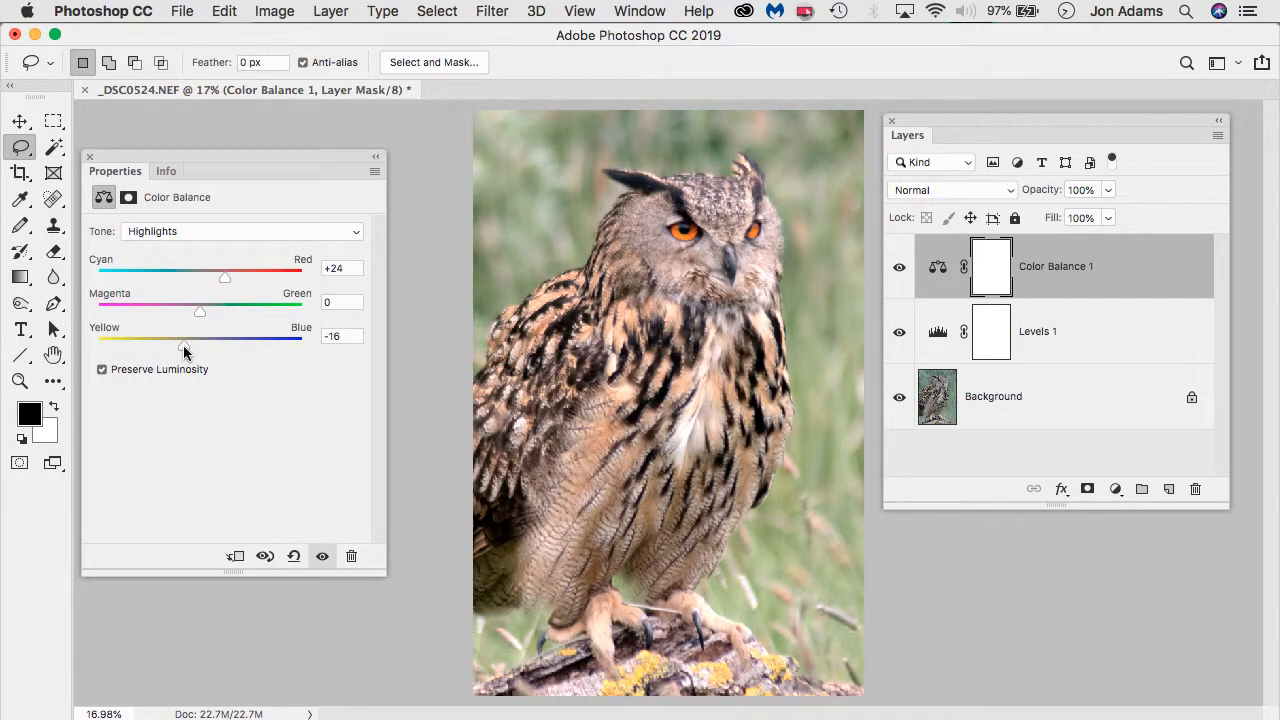
Set the Color Balance midtones to Cyan-Red +12 and Yellow-Blue -11, and the shadows to Yellow-Blue +14
click(192, 232)
click(192, 215)
drag(214, 275, 212, 275)
drag(200, 347, 189, 351)
click(192, 230)
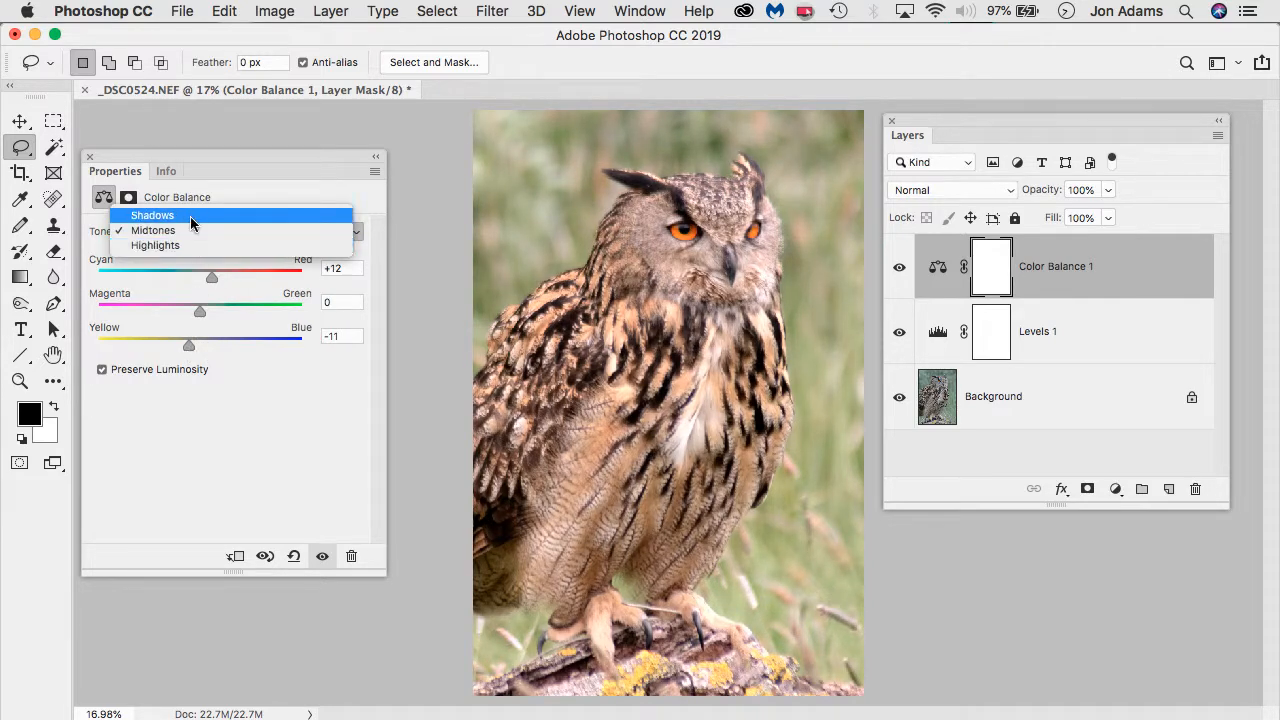
click(190, 215)
drag(200, 345, 214, 345)
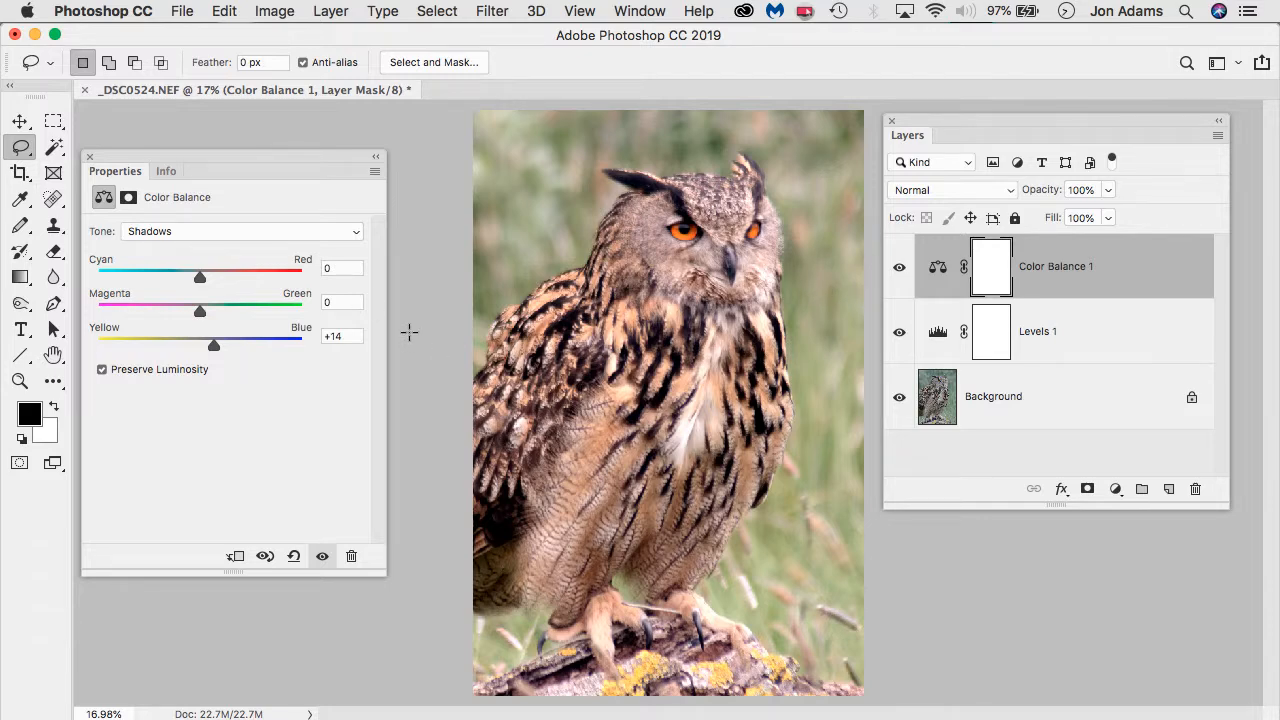
Lasso the grassy background around the owl and add the grass patch below its tail to the selection
click(14, 150)
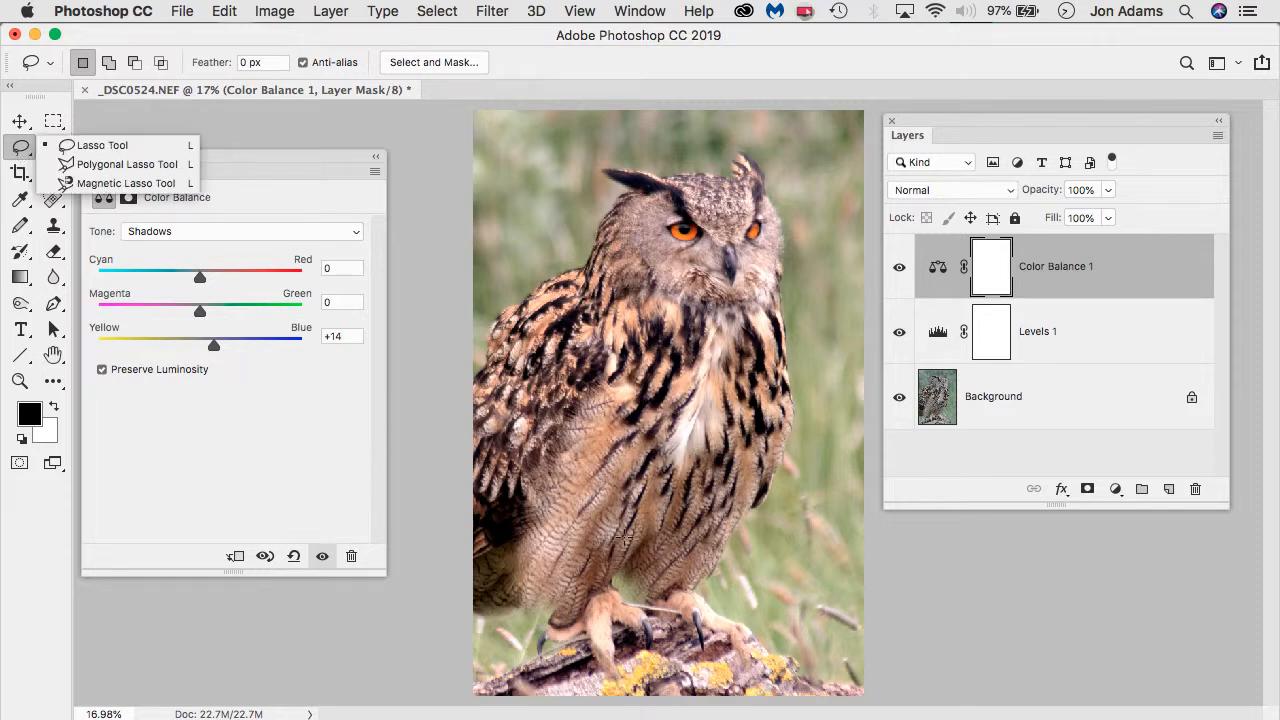
mouse_move(862, 690)
mouse_down()
mouse_move(750, 665)
mouse_move(700, 605)
mouse_move(714, 553)
mouse_up()
mouse_move(760, 415)
mouse_down()
mouse_move(778, 346)
mouse_move(752, 172)
mouse_up()
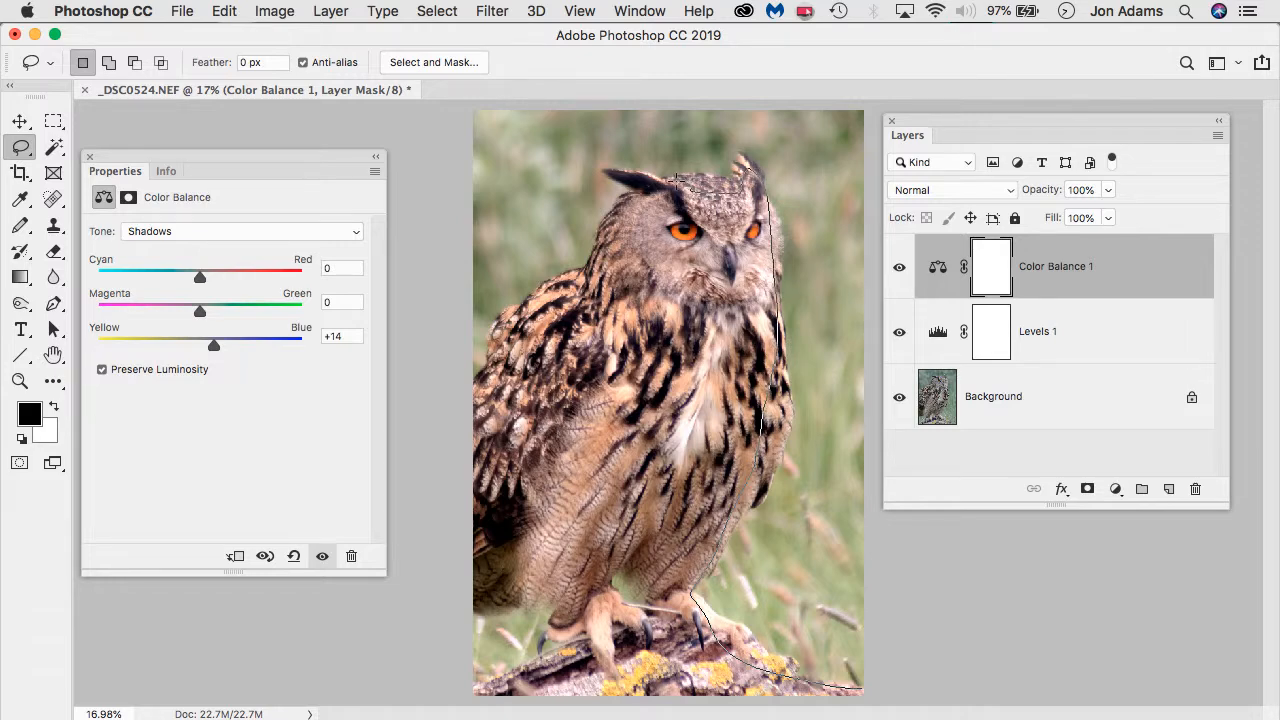
drag(620, 172, 621, 173)
mouse_move(583, 280)
mouse_down()
mouse_move(508, 336)
mouse_move(465, 395)
mouse_move(422, 298)
mouse_move(430, 10)
mouse_move(907, 93)
mouse_move(879, 651)
mouse_up()
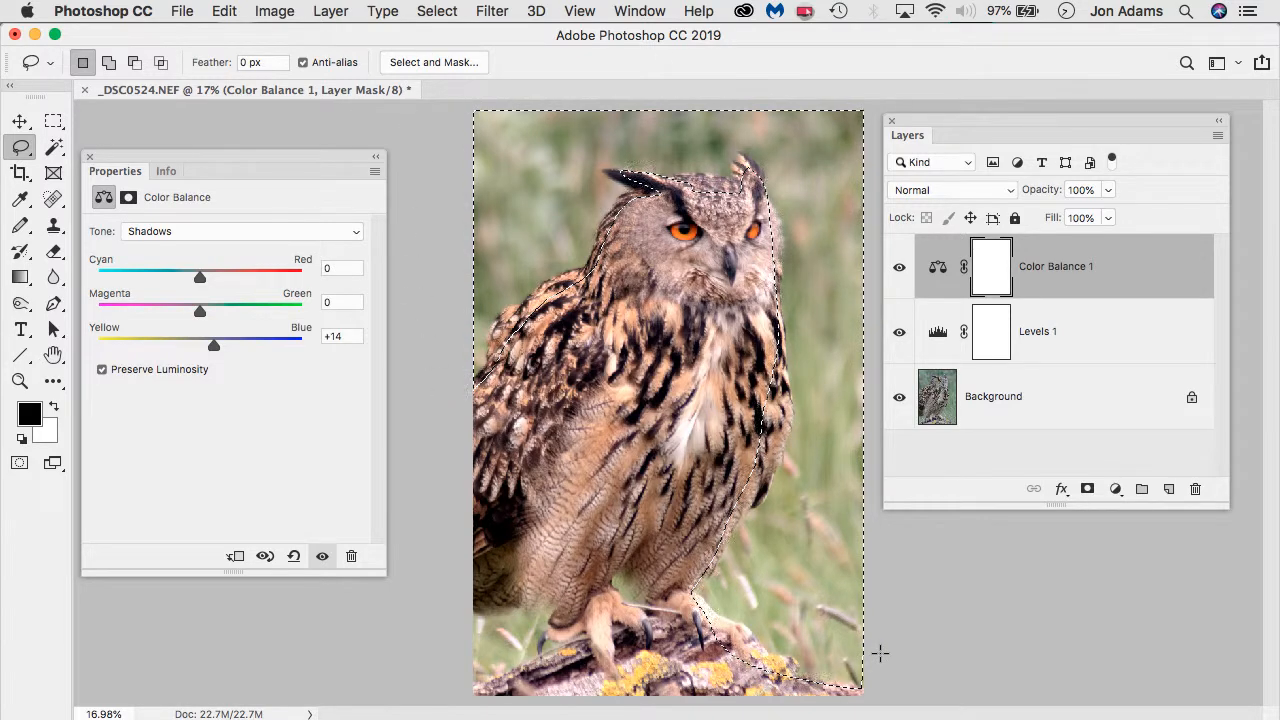
key(shift)
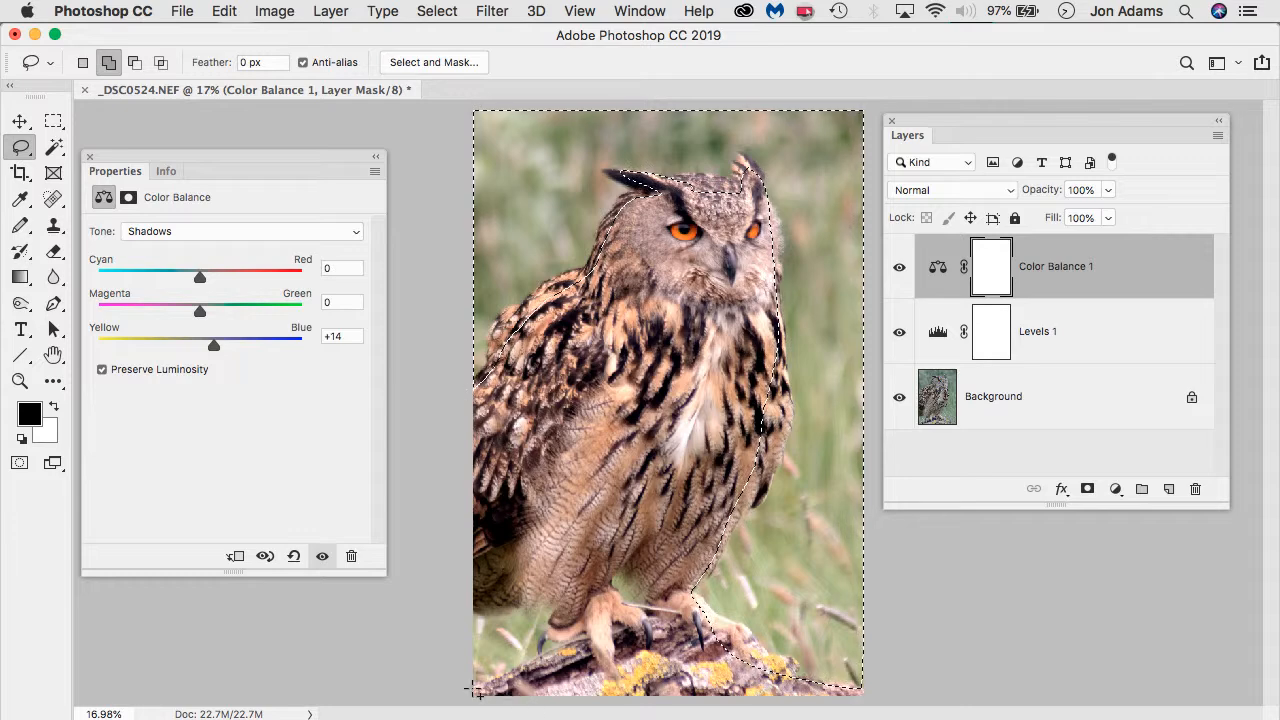
mouse_move(551, 636)
mouse_down()
mouse_move(528, 601)
mouse_move(451, 617)
mouse_move(450, 692)
mouse_up()
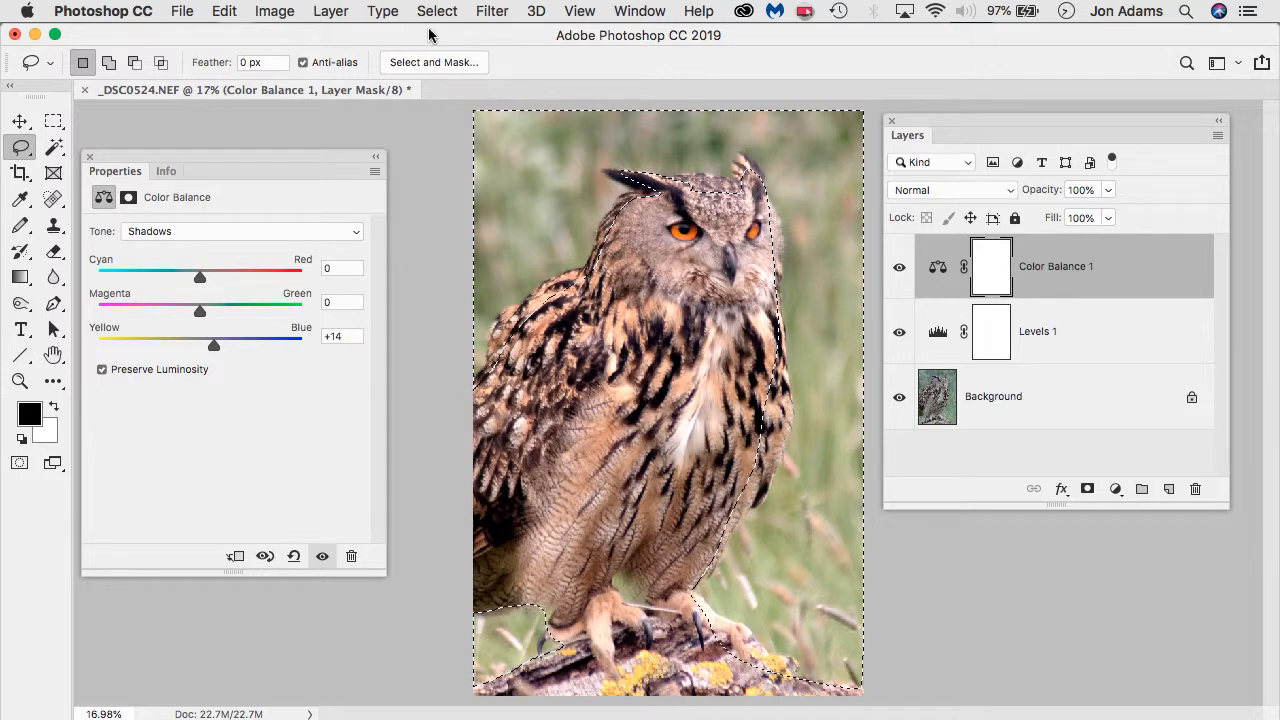
Refine the grassy background selection in Select and Mask with a feather of 84.1 px and apply it
click(428, 62)
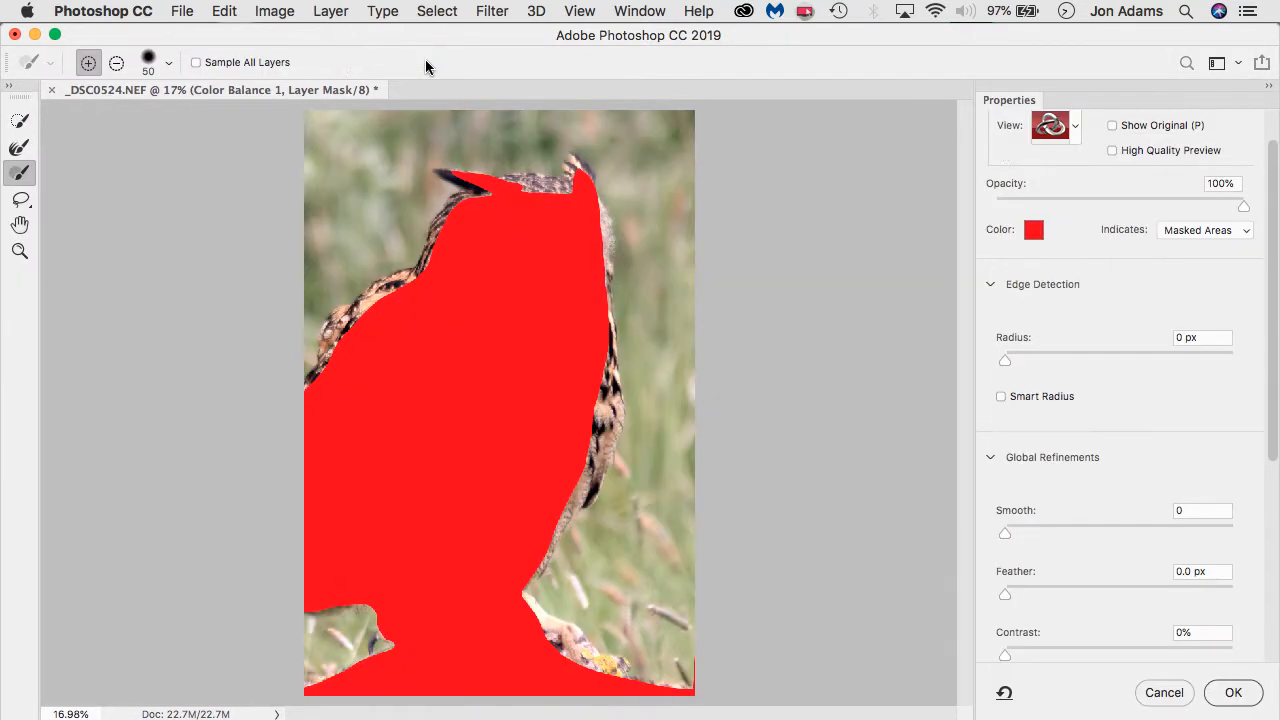
drag(1005, 594, 1144, 601)
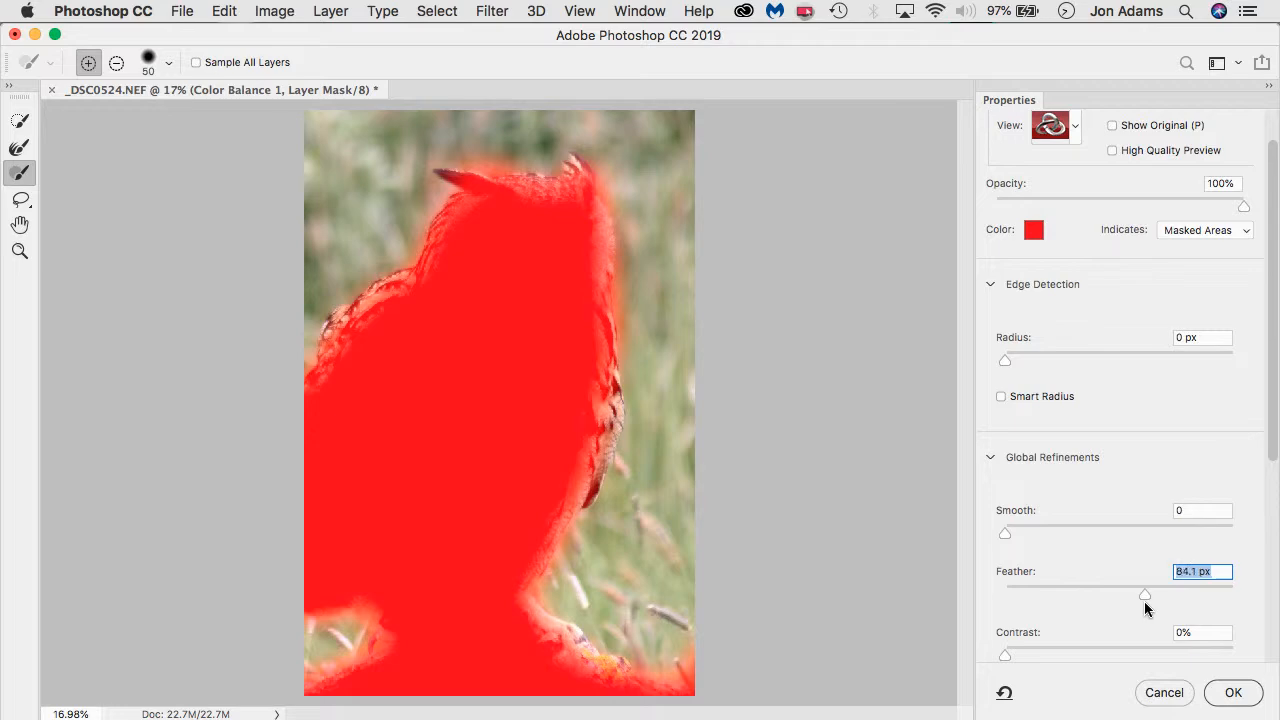
click(1238, 697)
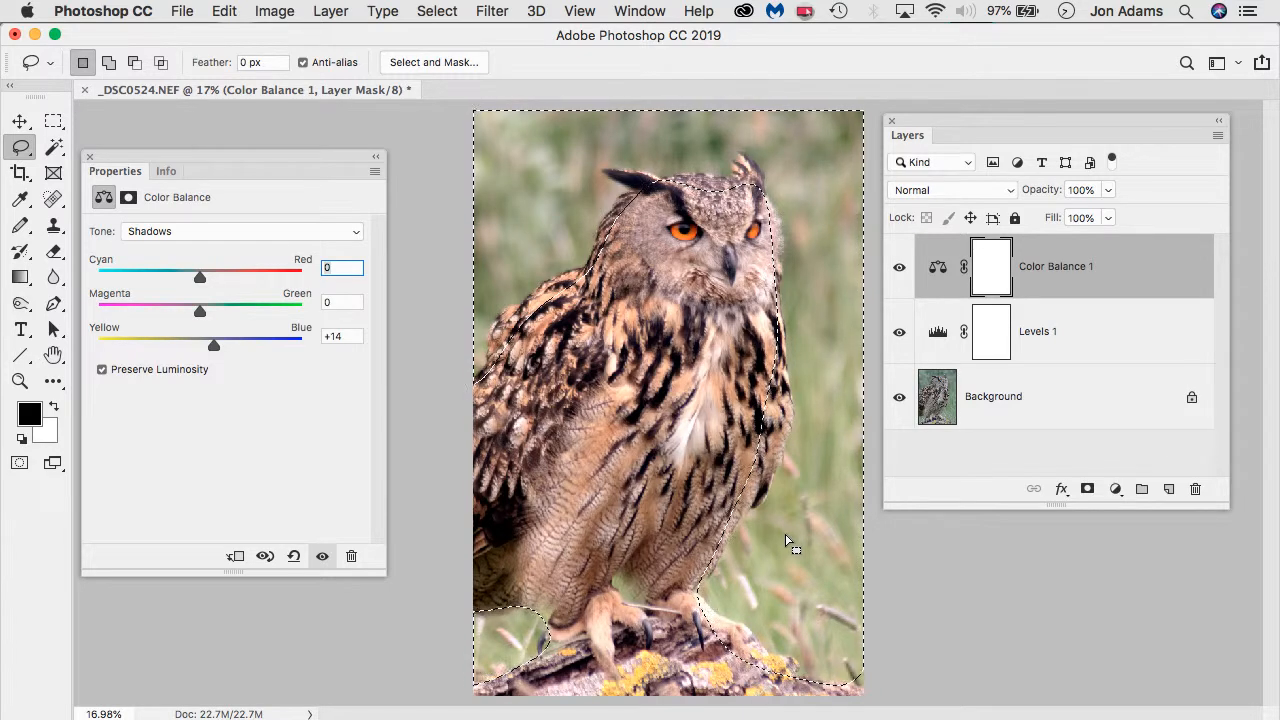
Add a Levels adjustment layer masked to the grassy background, with shadow input 45 and midtone input 0.75
click(1116, 489)
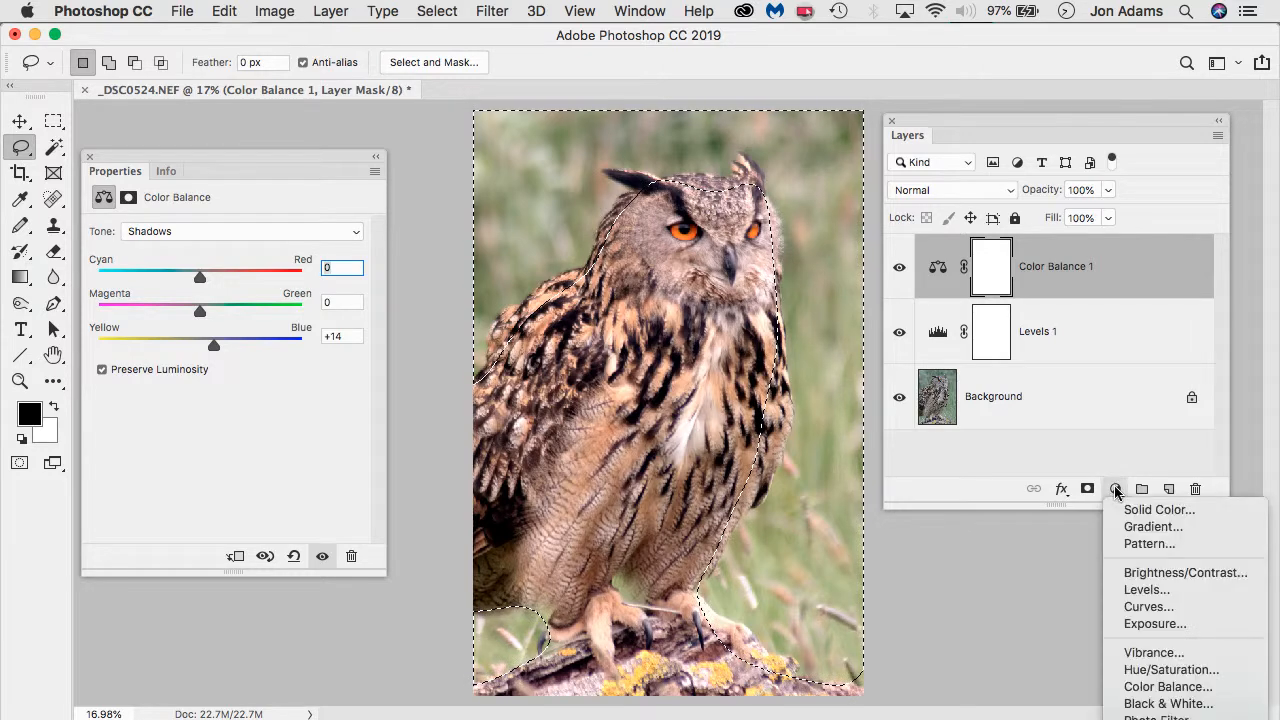
click(1146, 590)
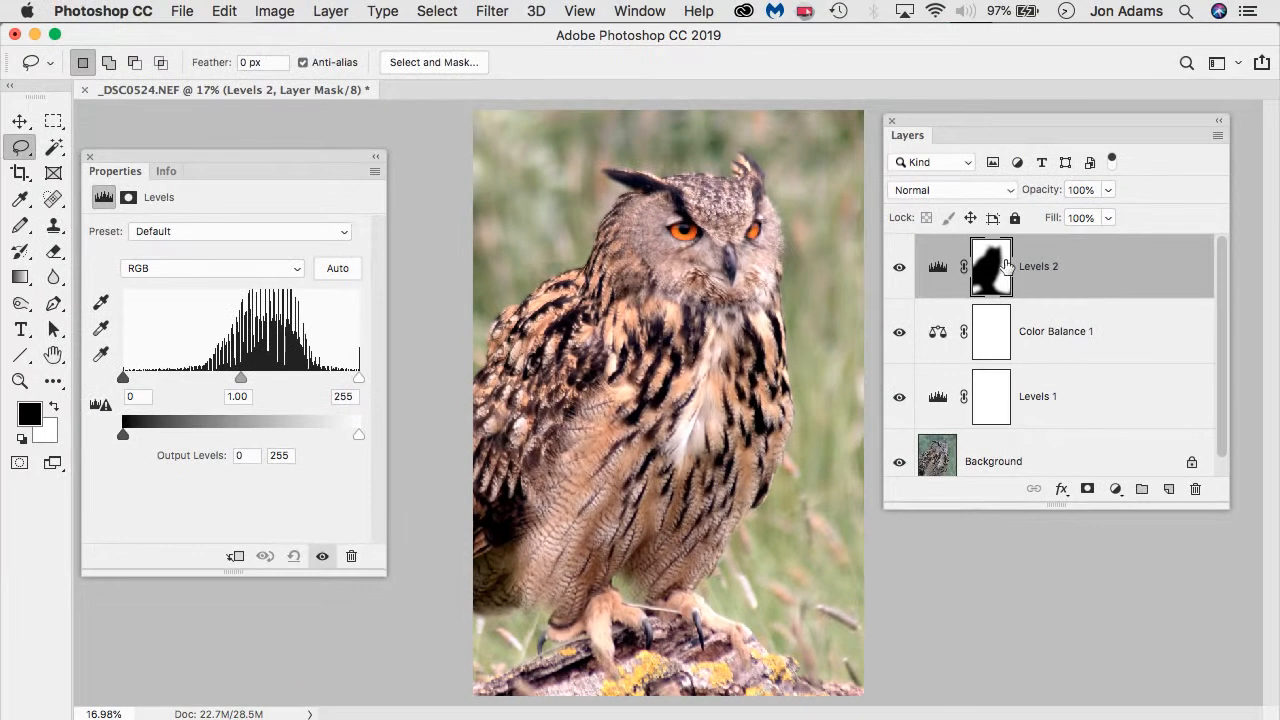
drag(123, 378, 166, 381)
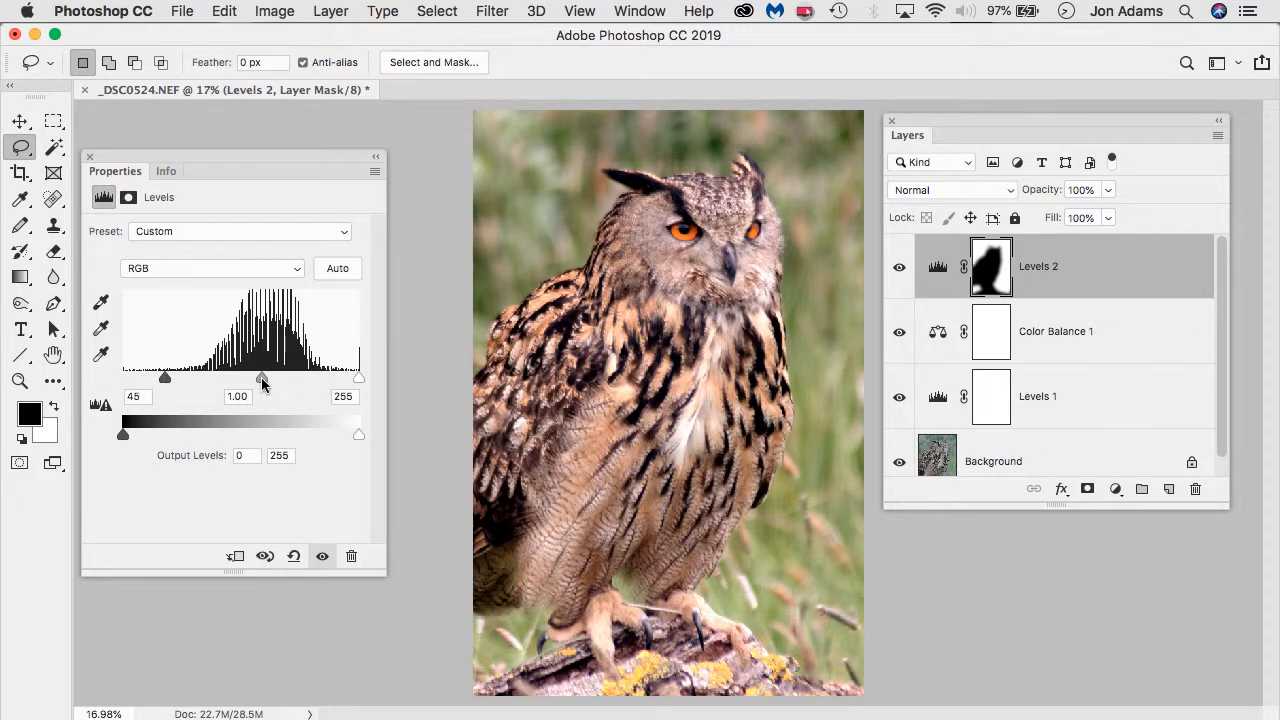
drag(261, 377, 280, 378)
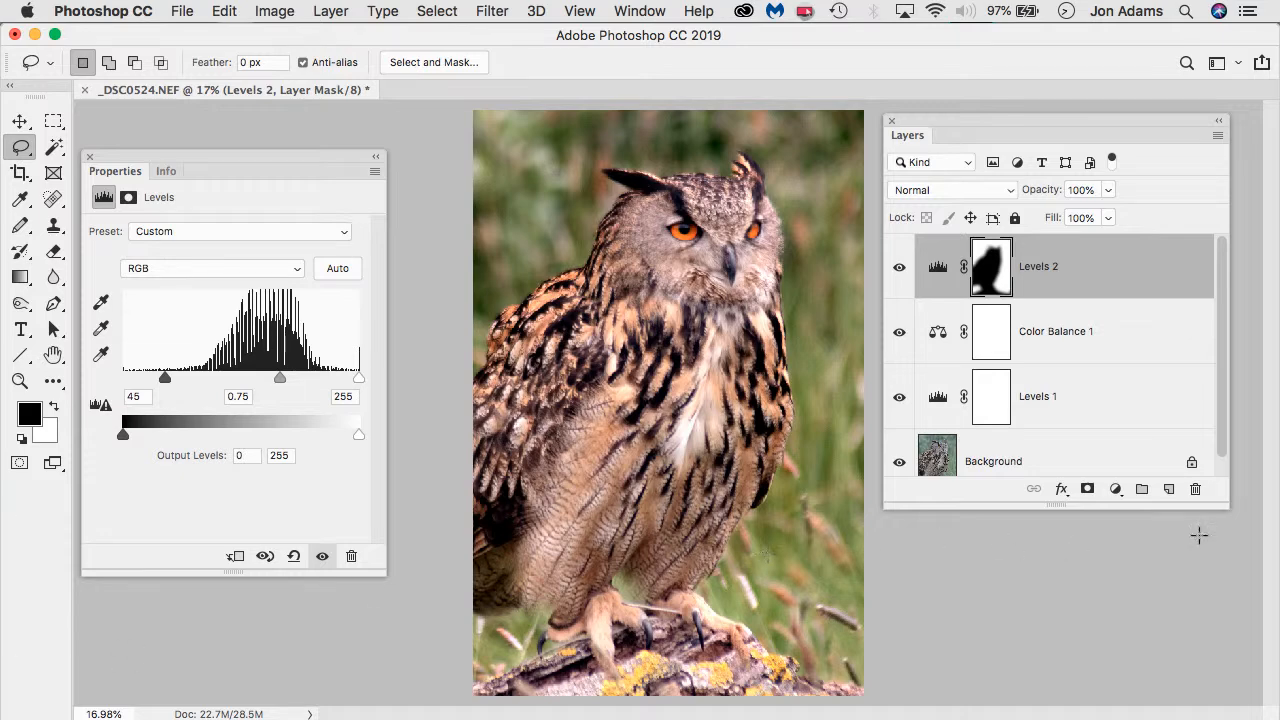
Enlarge the layer list, hide all three adjustment layers, and show them again one by one from Levels 1 up to compare the photo
mouse_move(1217, 517)
mouse_down()
mouse_move(1214, 551)
mouse_move(1214, 532)
mouse_up()
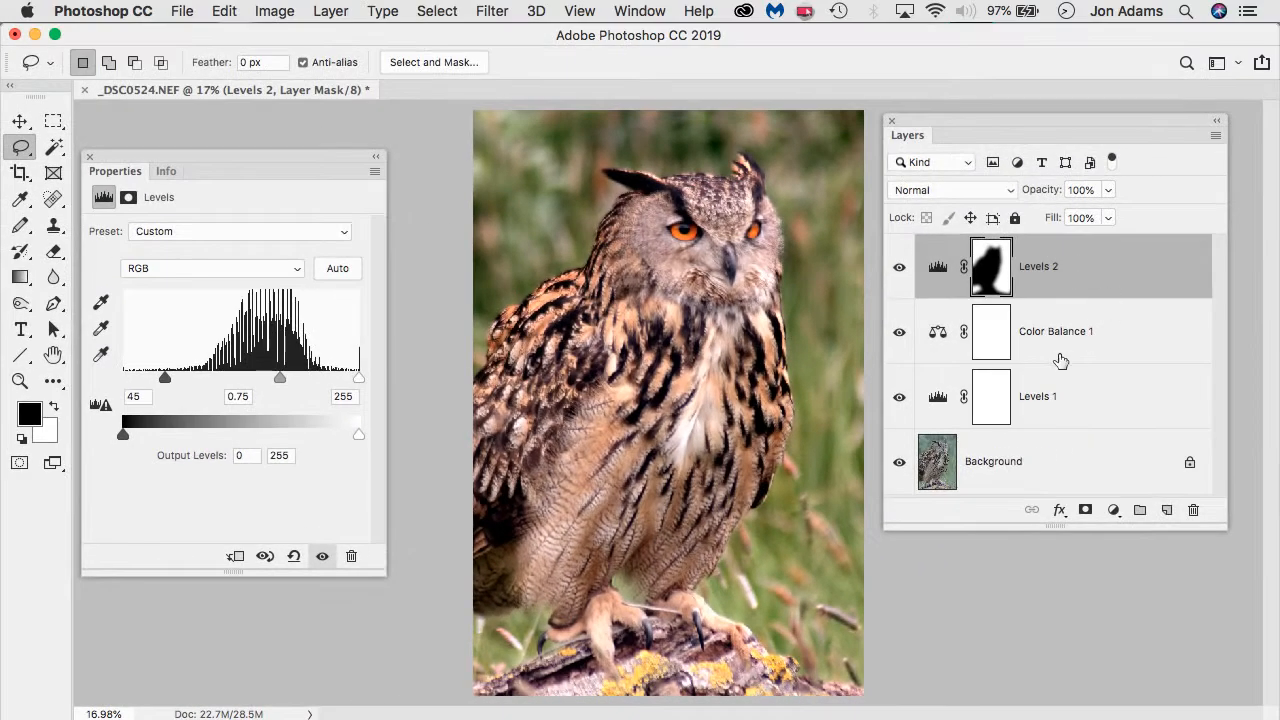
drag(896, 400, 898, 267)
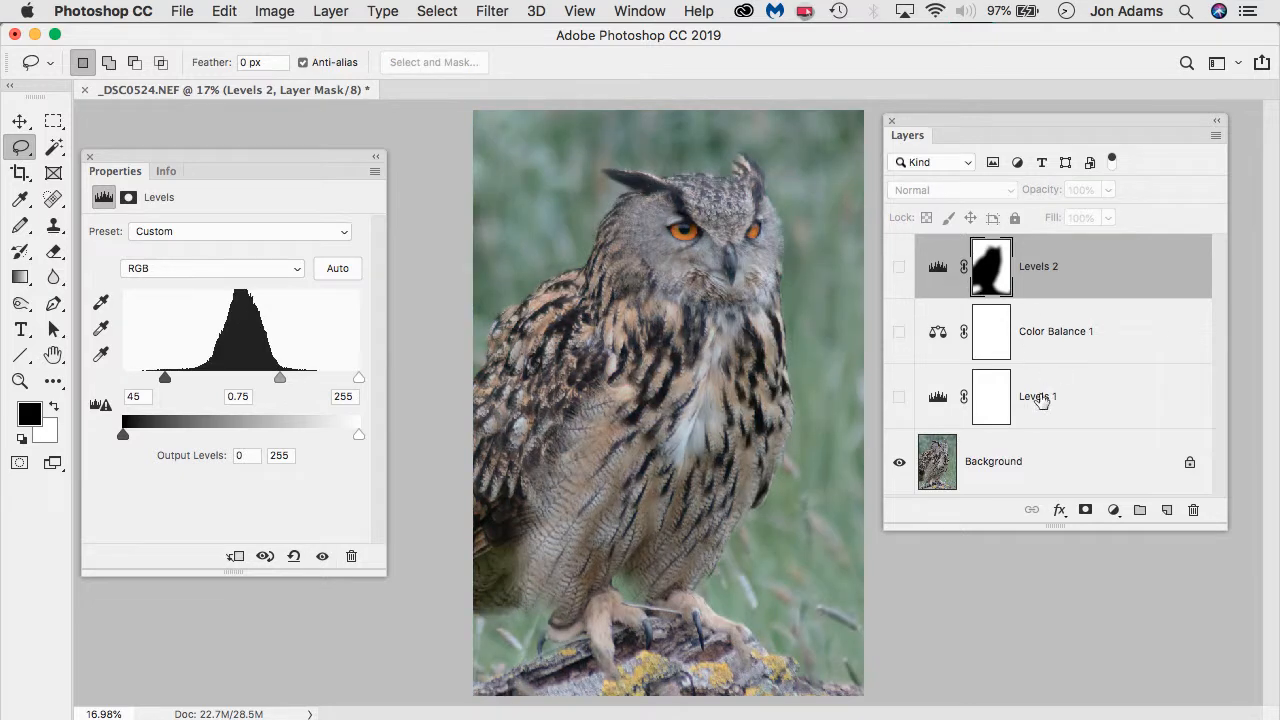
click(898, 400)
click(897, 350)
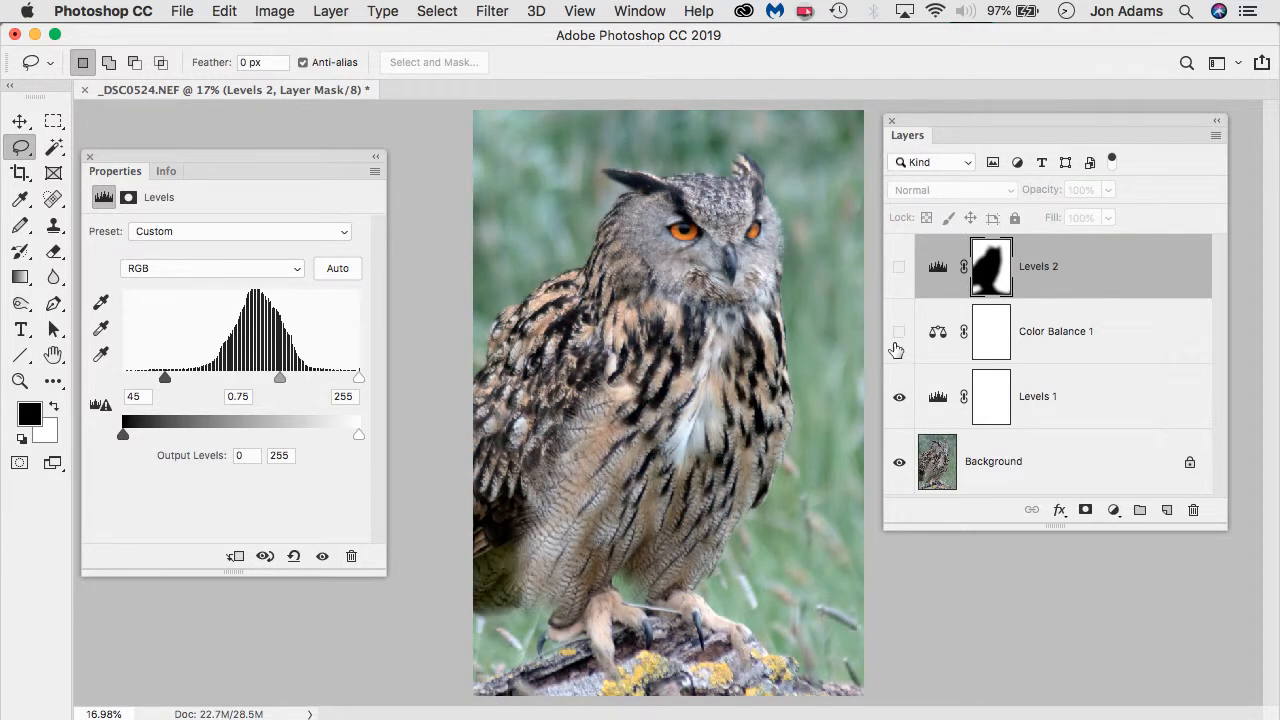
click(898, 270)
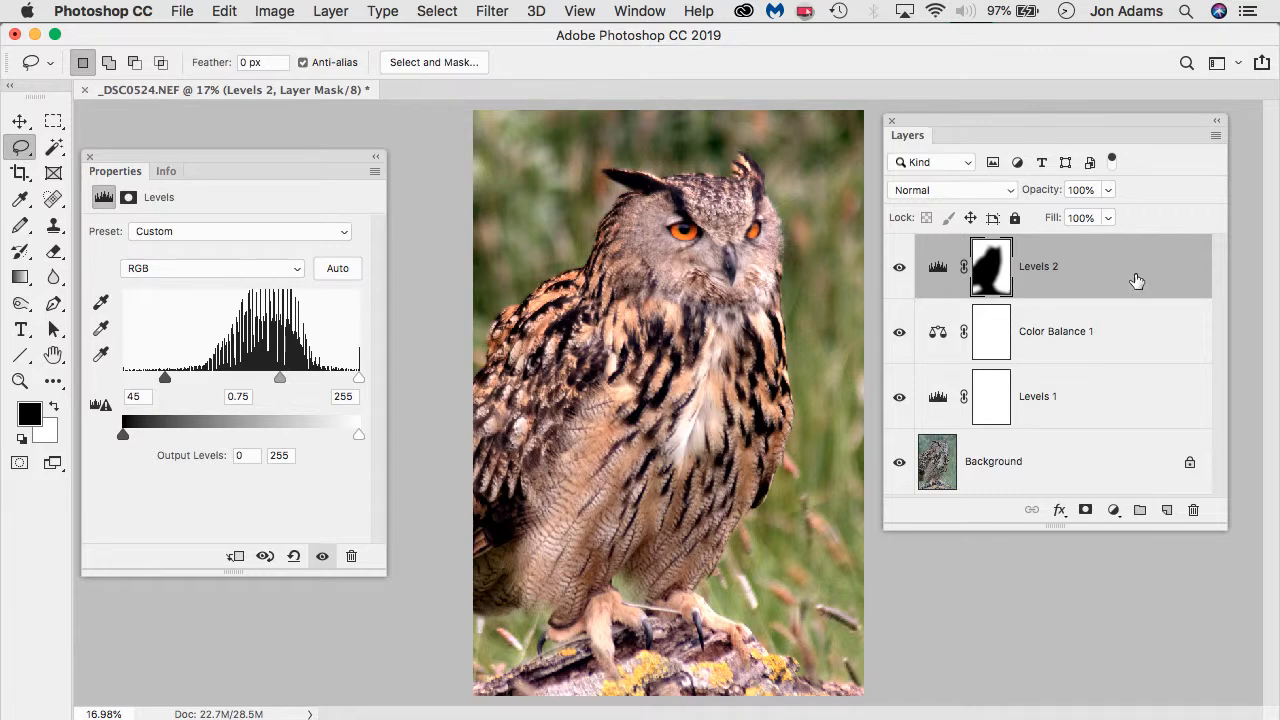
Toggle the visibility of Levels 1, Color Balance 1 and Levels 2 individually to examine each layer's effect on the photo
click(900, 398)
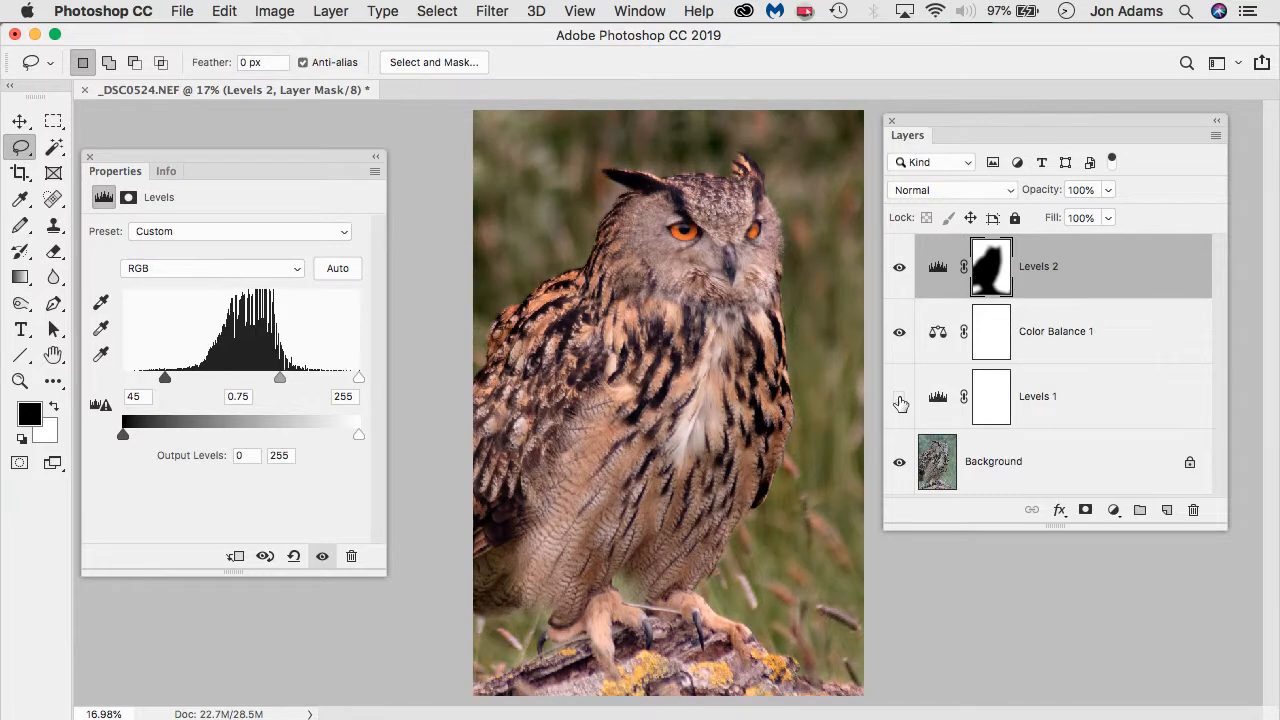
click(900, 398)
click(899, 332)
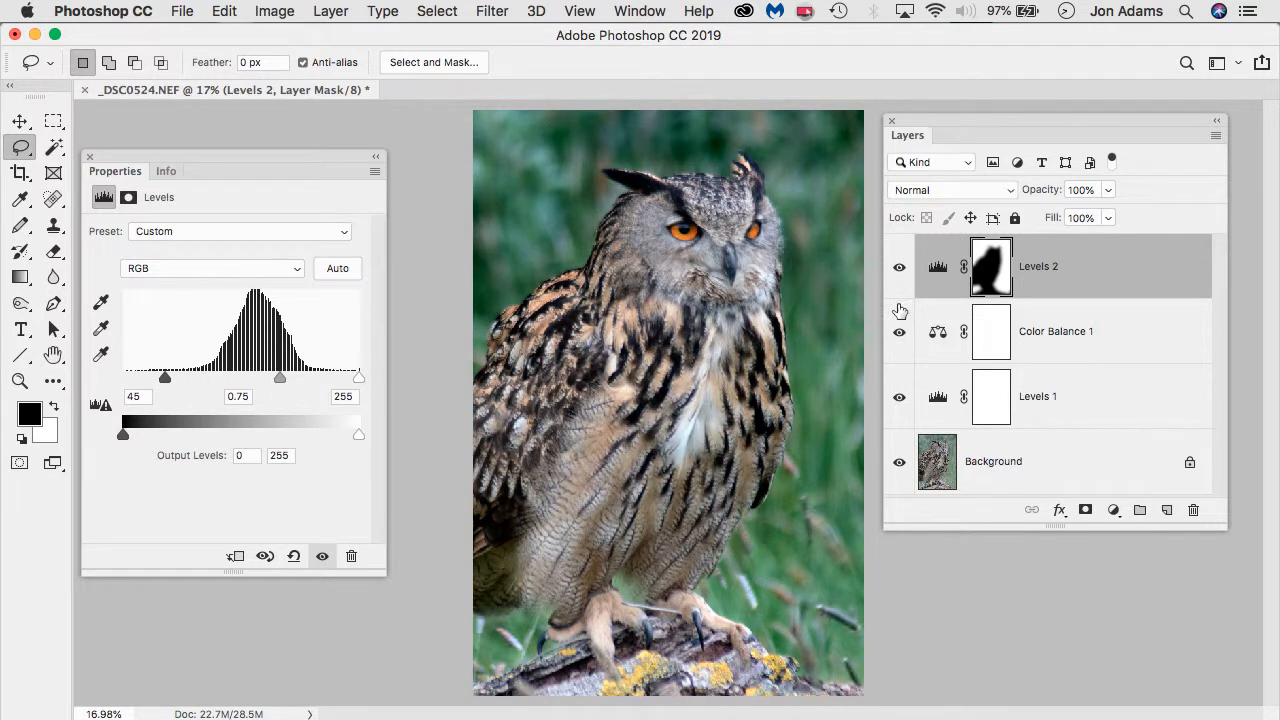
click(899, 268)
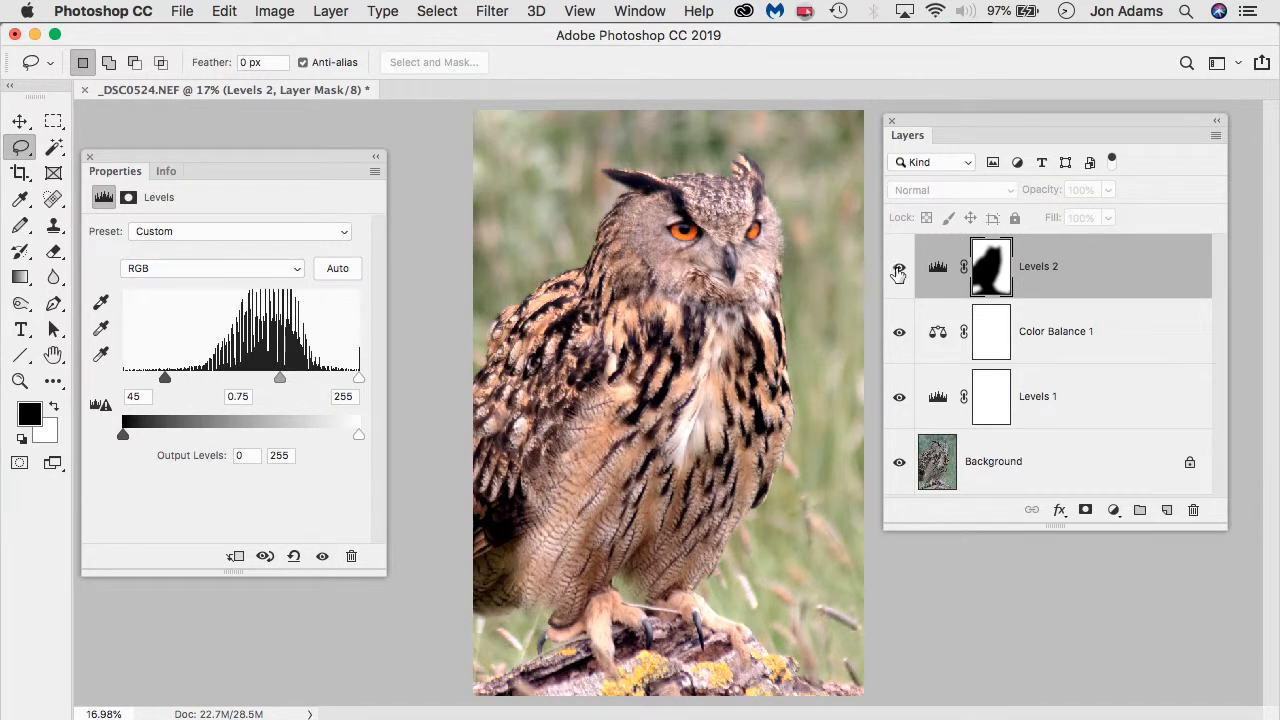
click(898, 268)
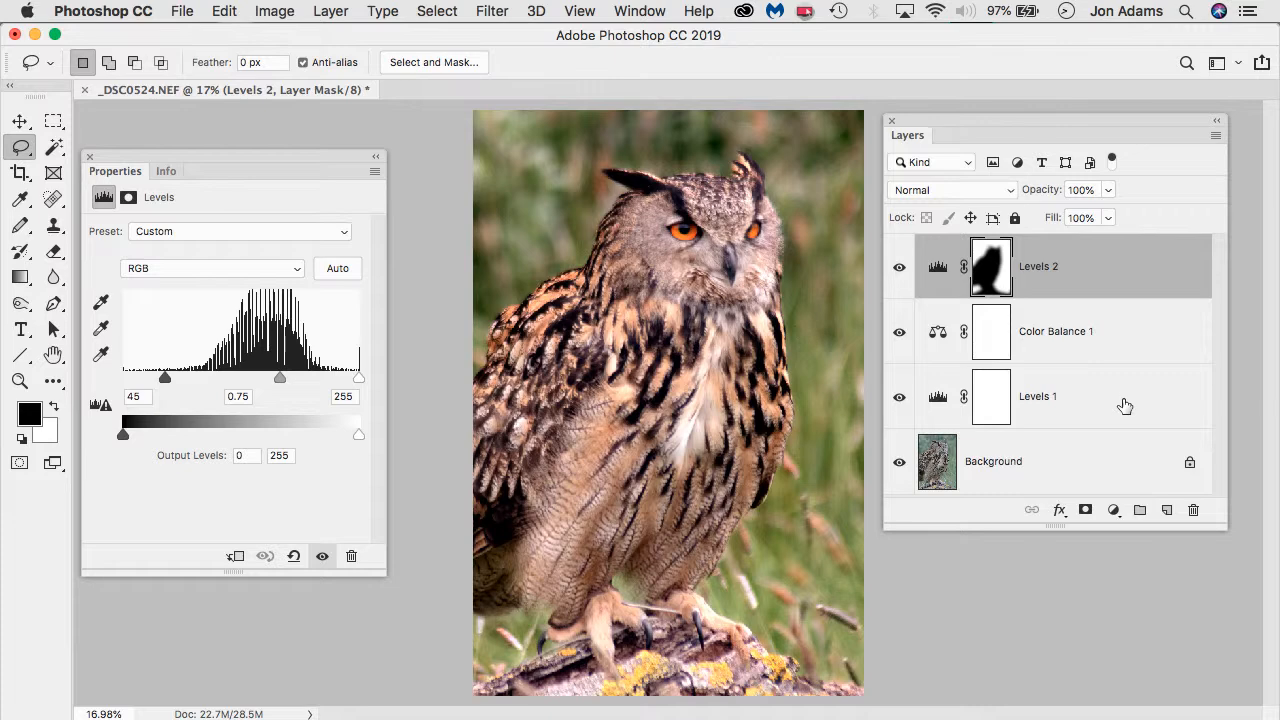
Set the highlights of Color Balance 1 to Cyan-Red +38 and shift them slightly further toward yellow
click(937, 343)
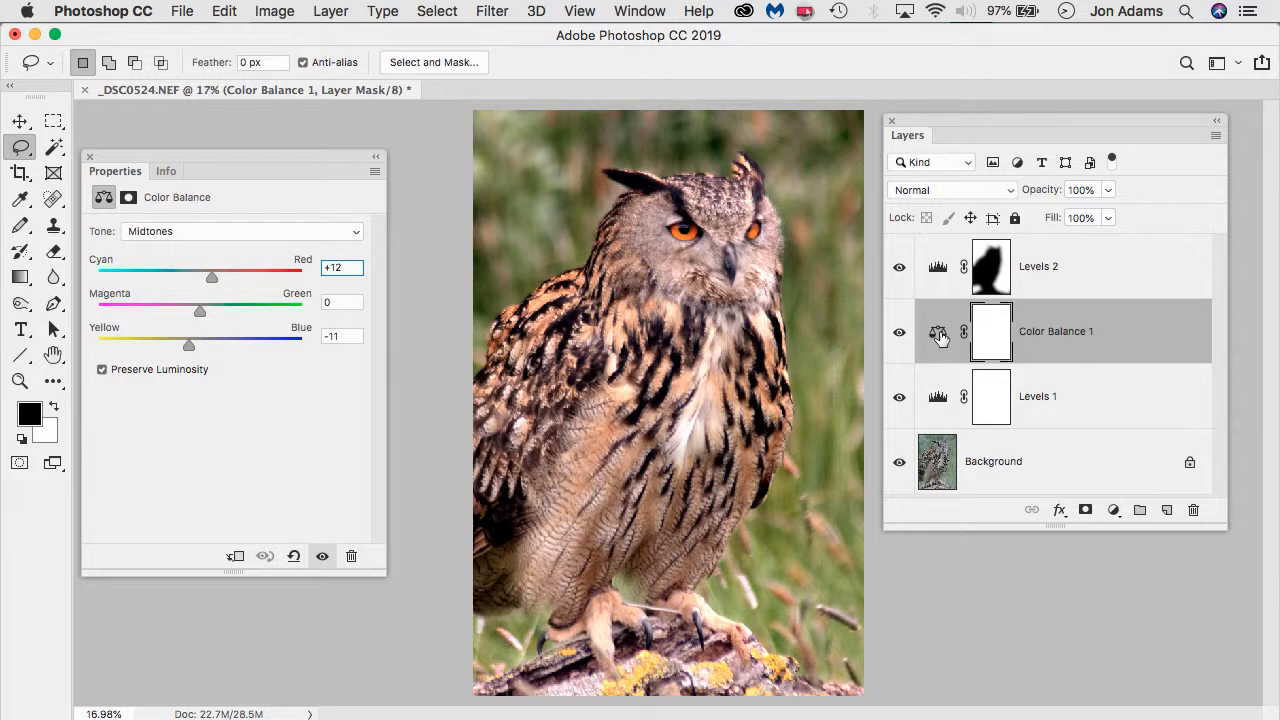
click(200, 233)
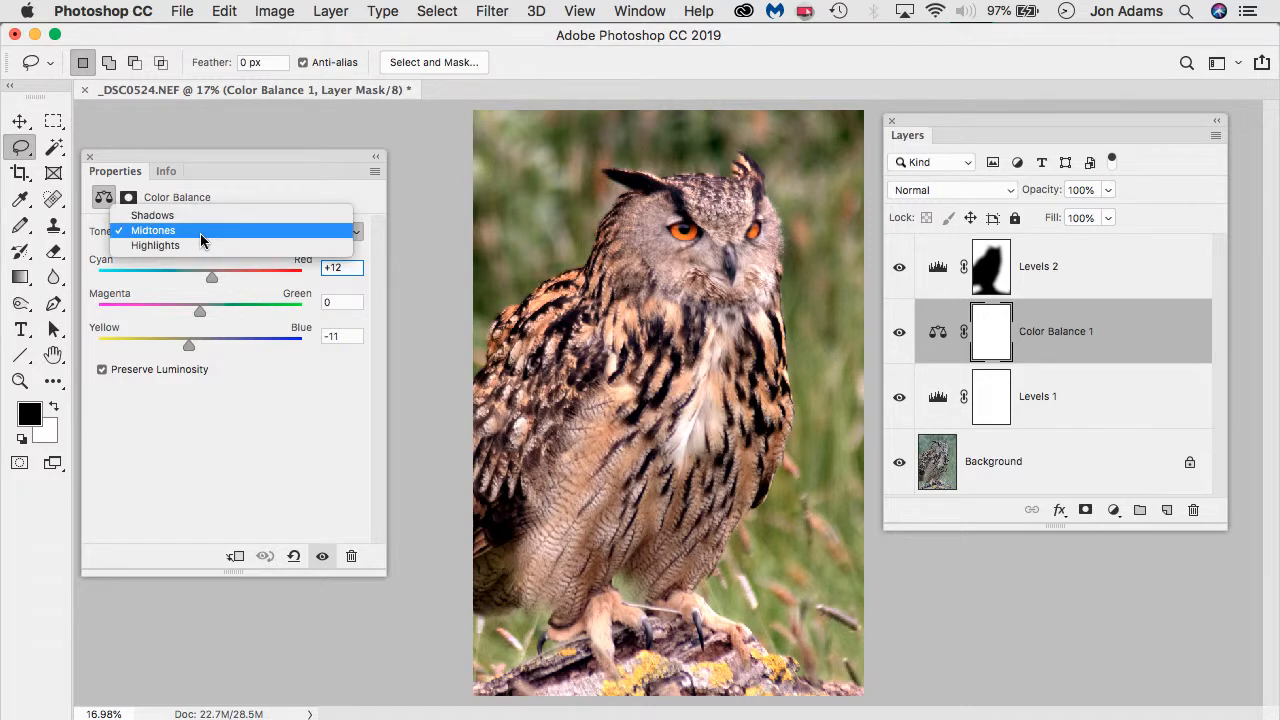
click(190, 246)
drag(212, 277, 238, 278)
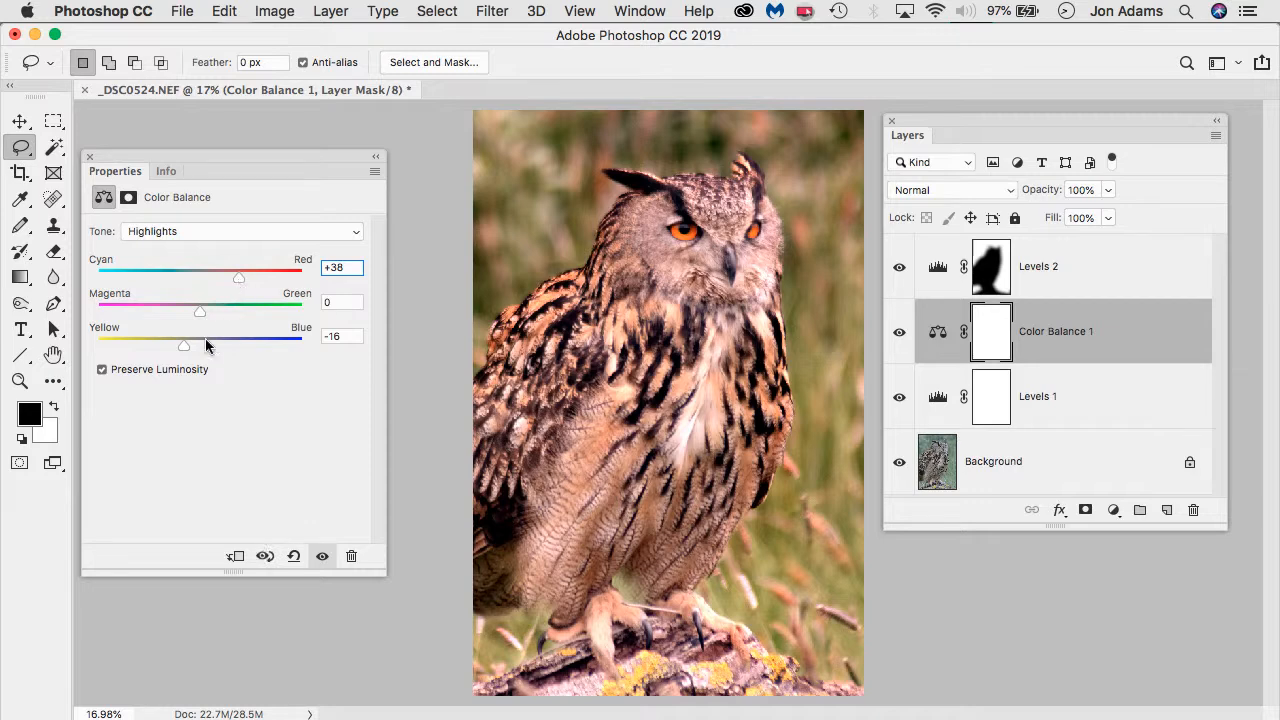
drag(183, 346, 176, 346)
Set the Levels 1 adjustment layer to shadow input 9 and highlight input 228
click(937, 401)
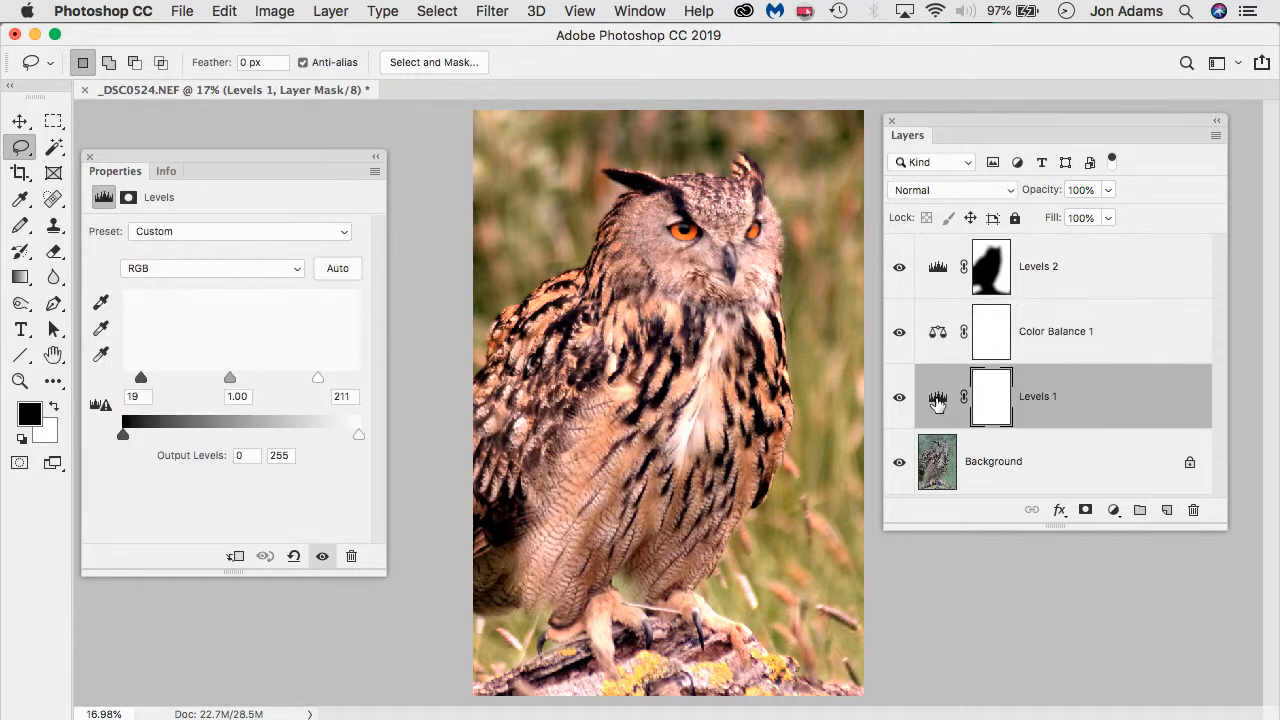
mouse_move(320, 377)
mouse_down()
mouse_move(349, 379)
mouse_move(292, 377)
mouse_move(334, 378)
mouse_up()
drag(140, 381, 131, 384)
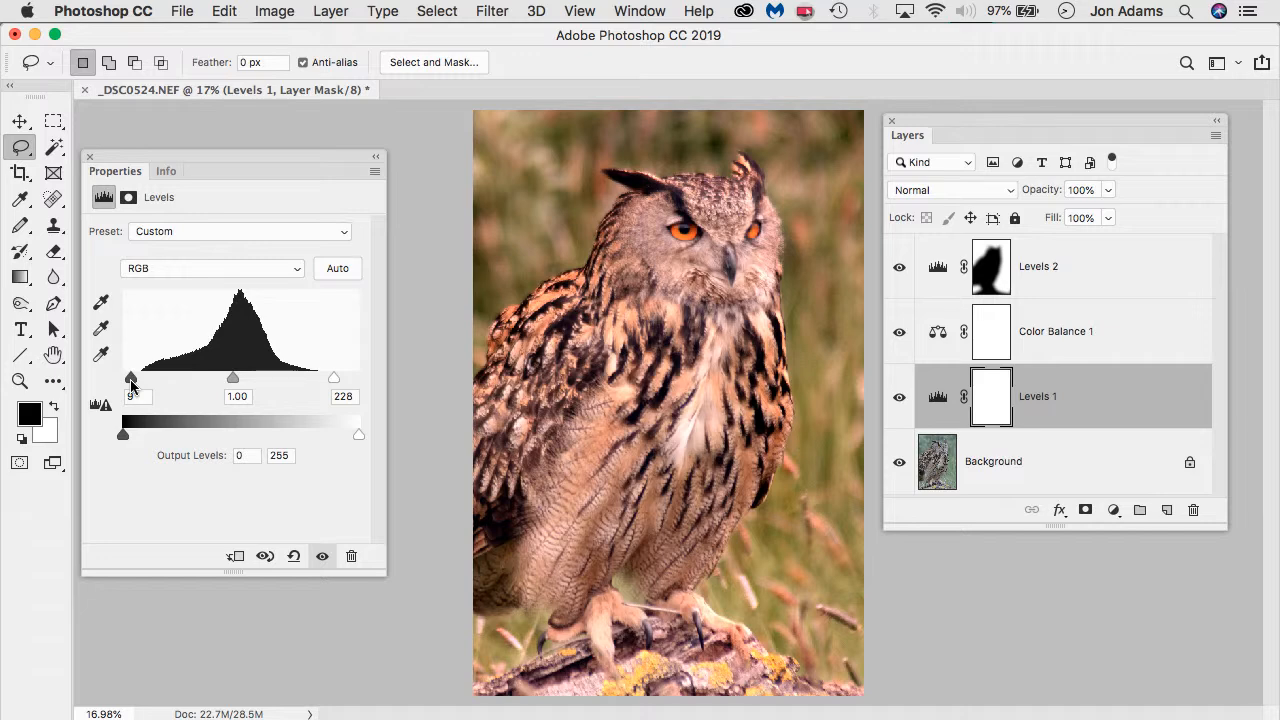
Lighten the background by setting the Levels 2 adjustment layer to shadow input 0 and midtone input 1.14
click(950, 285)
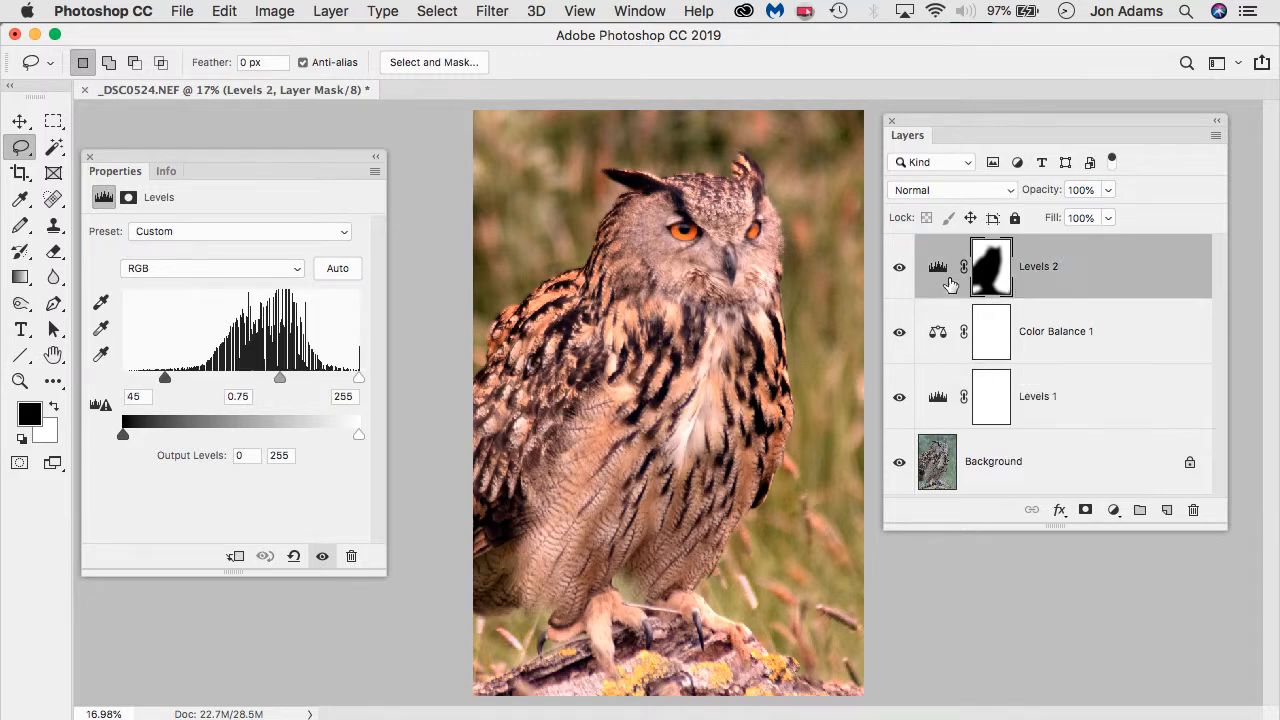
drag(165, 379, 104, 383)
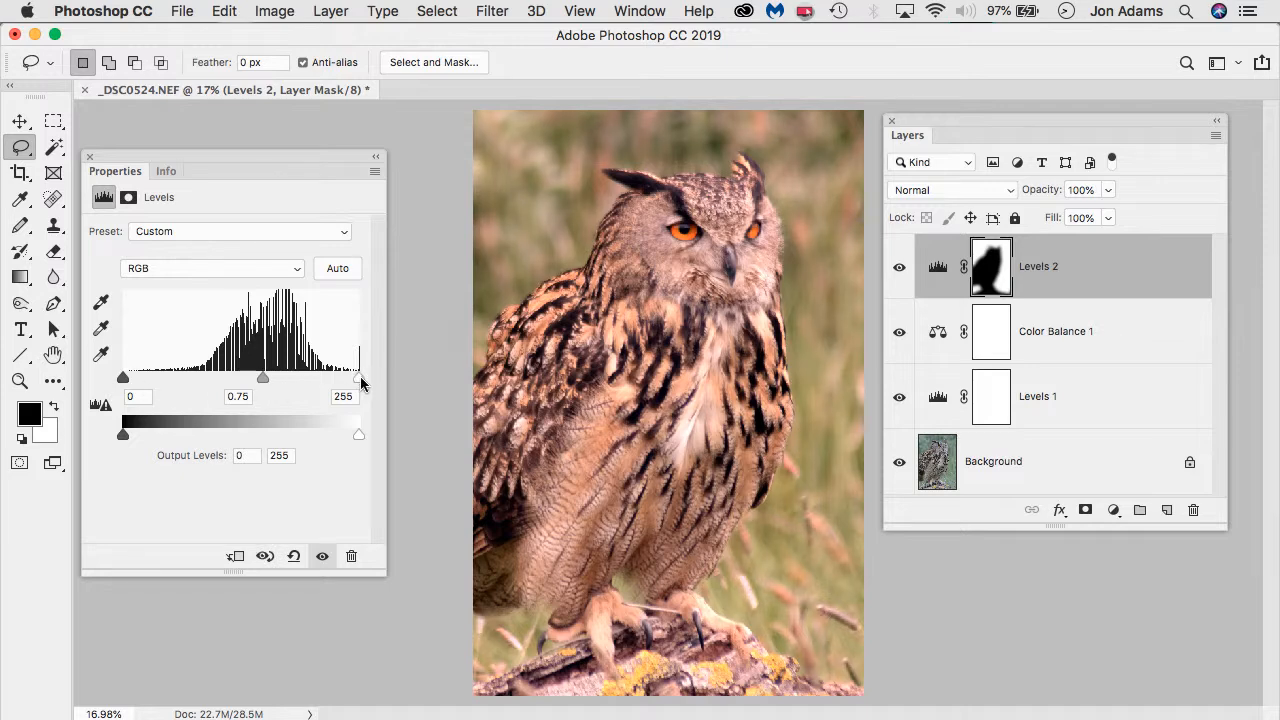
drag(262, 378, 227, 376)
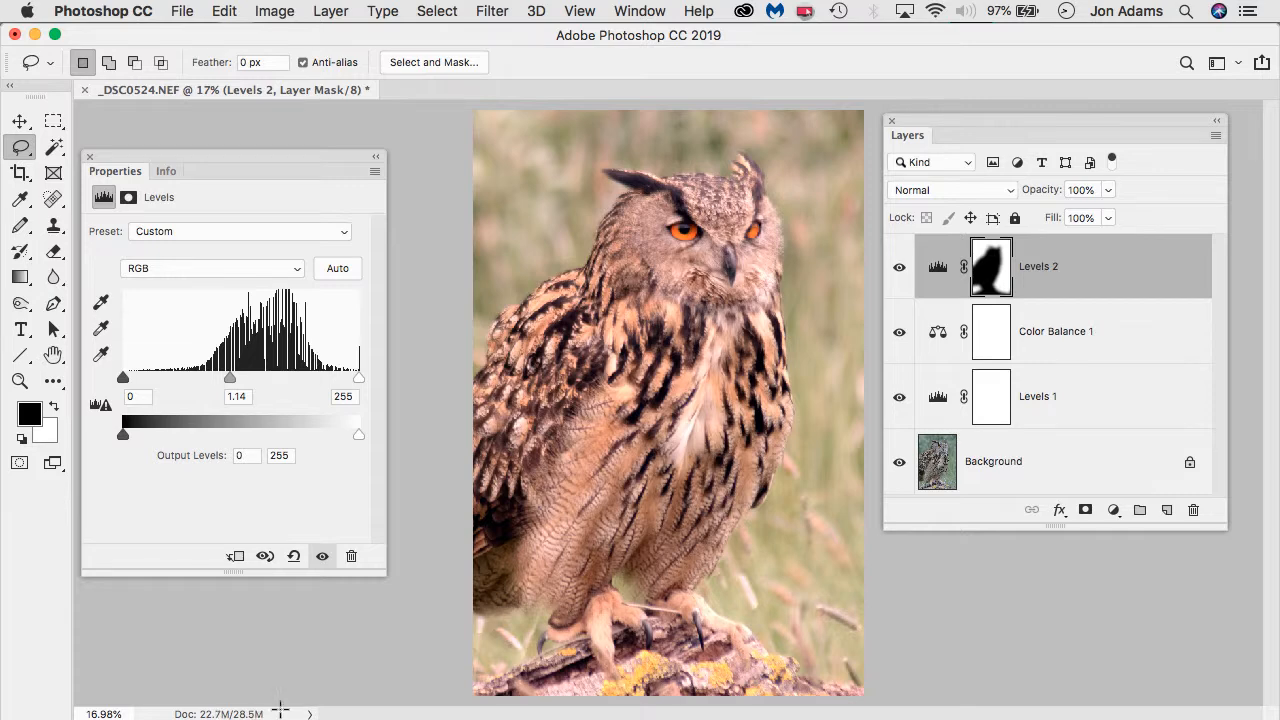
Select Color Balance 1 and switch the three adjustment layers off and on to compare the readjusted photo with the original
click(935, 339)
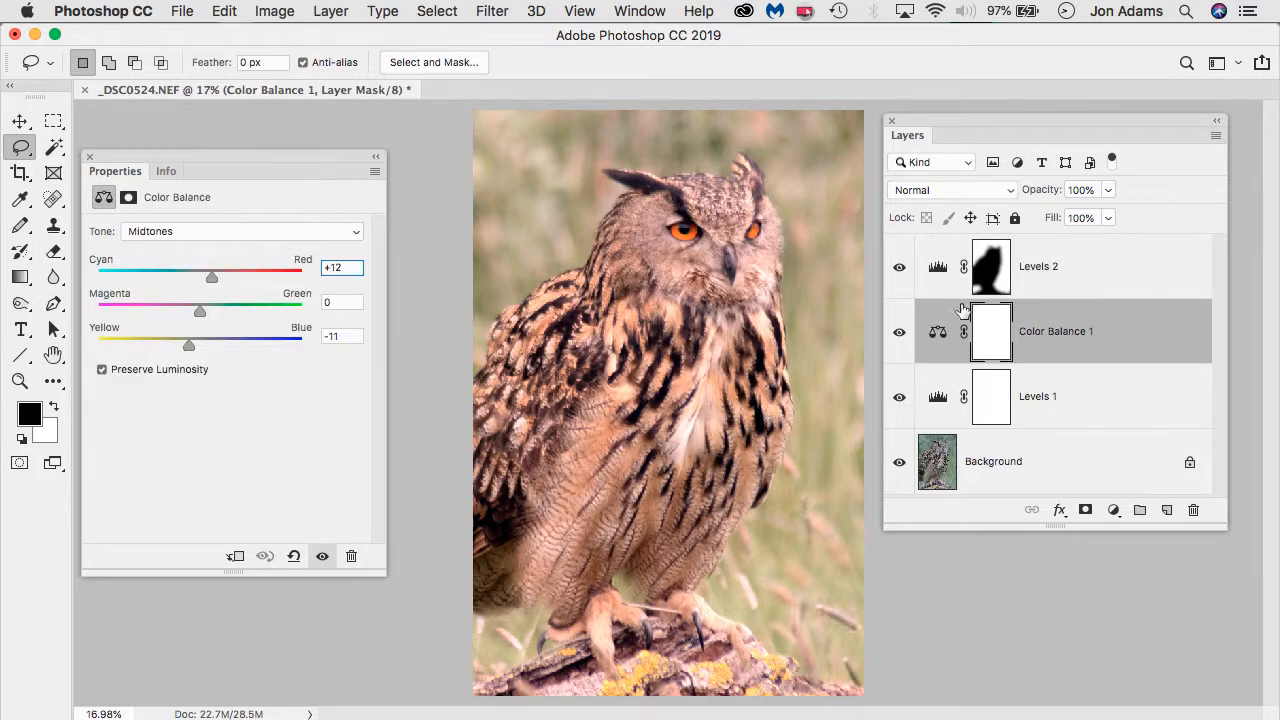
click(900, 400)
click(900, 398)
click(899, 332)
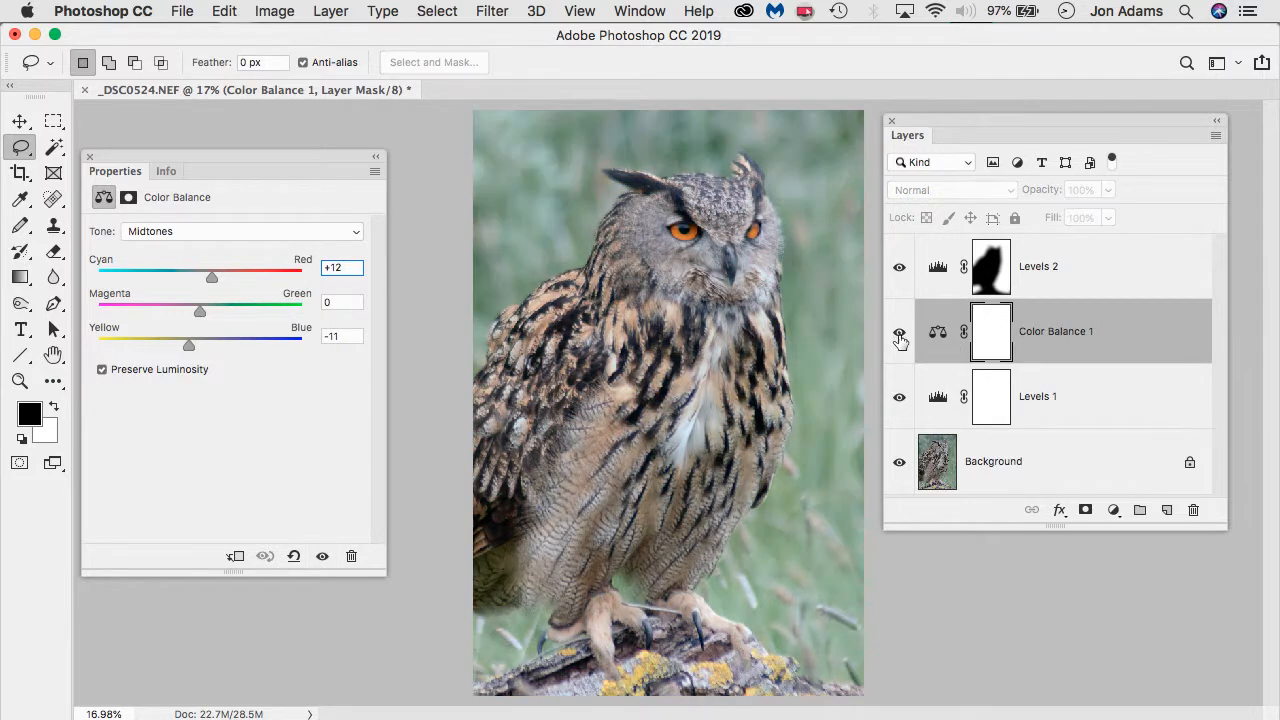
click(899, 332)
click(900, 267)
click(900, 272)
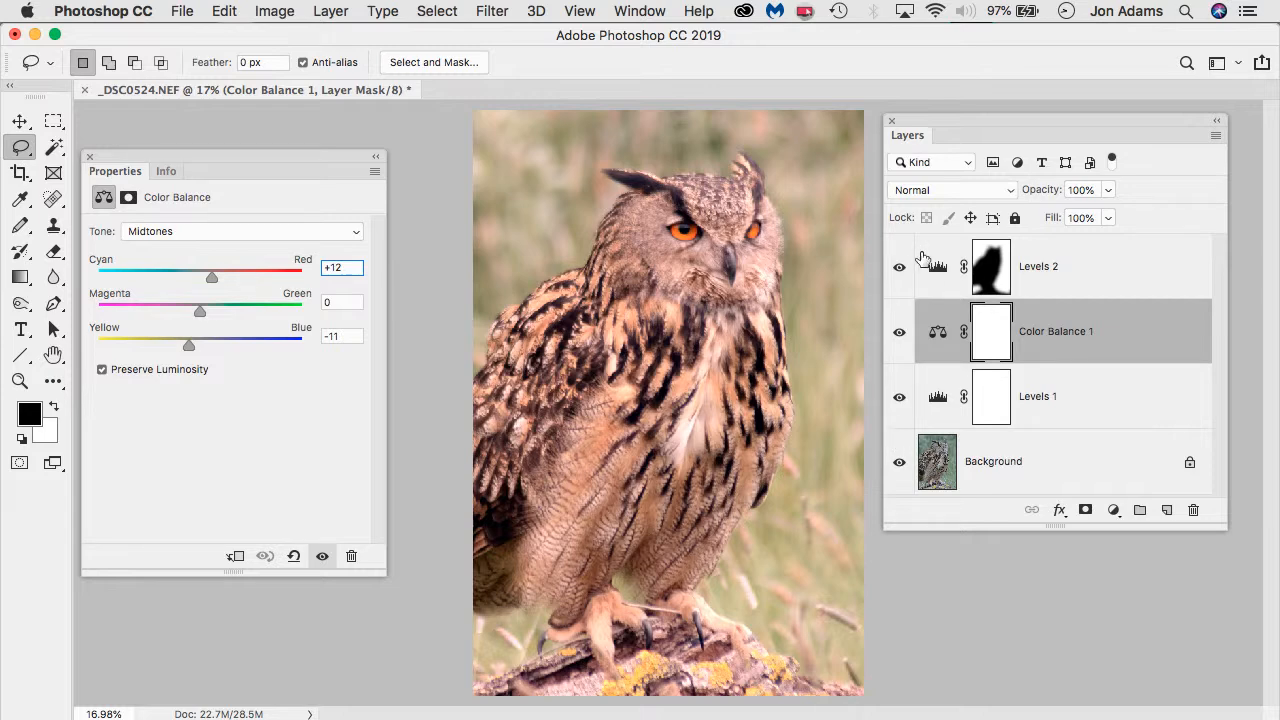
Delete the Levels 2, Color Balance 1 and Levels 1 adjustment layers together, keeping only the Background layer
click(1068, 272)
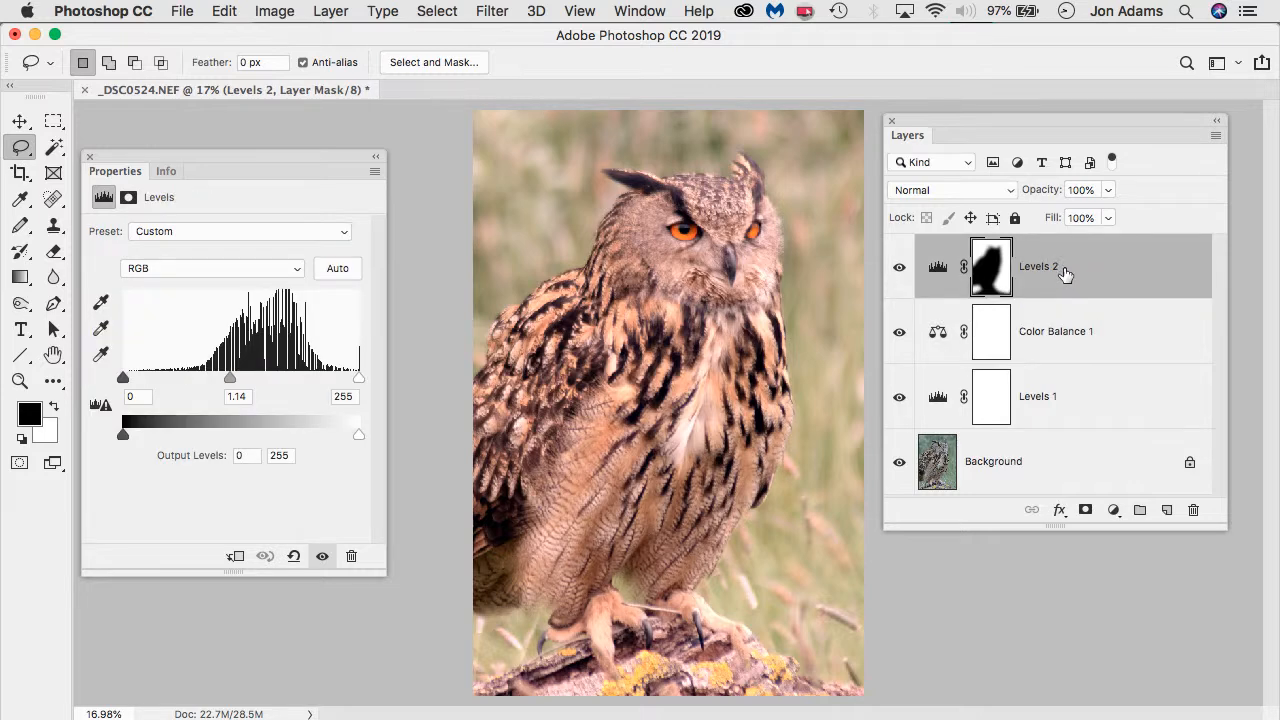
shift+click(1057, 396)
click(1194, 511)
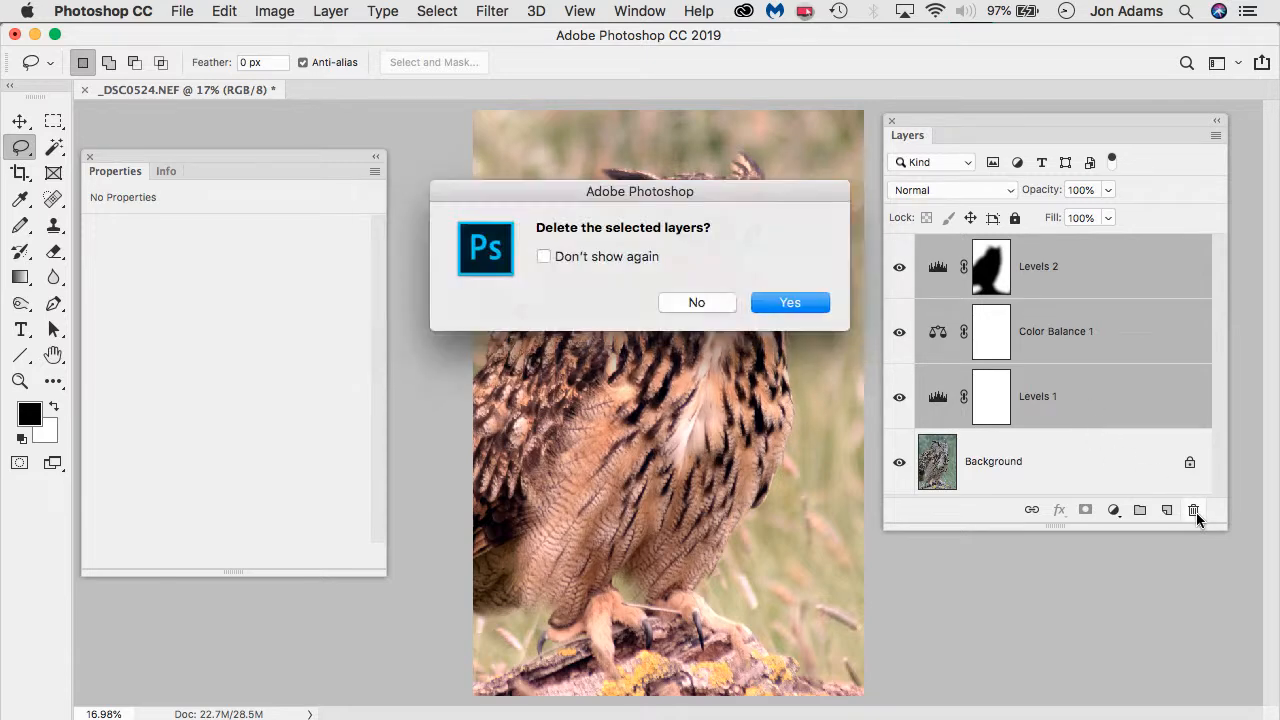
click(790, 302)
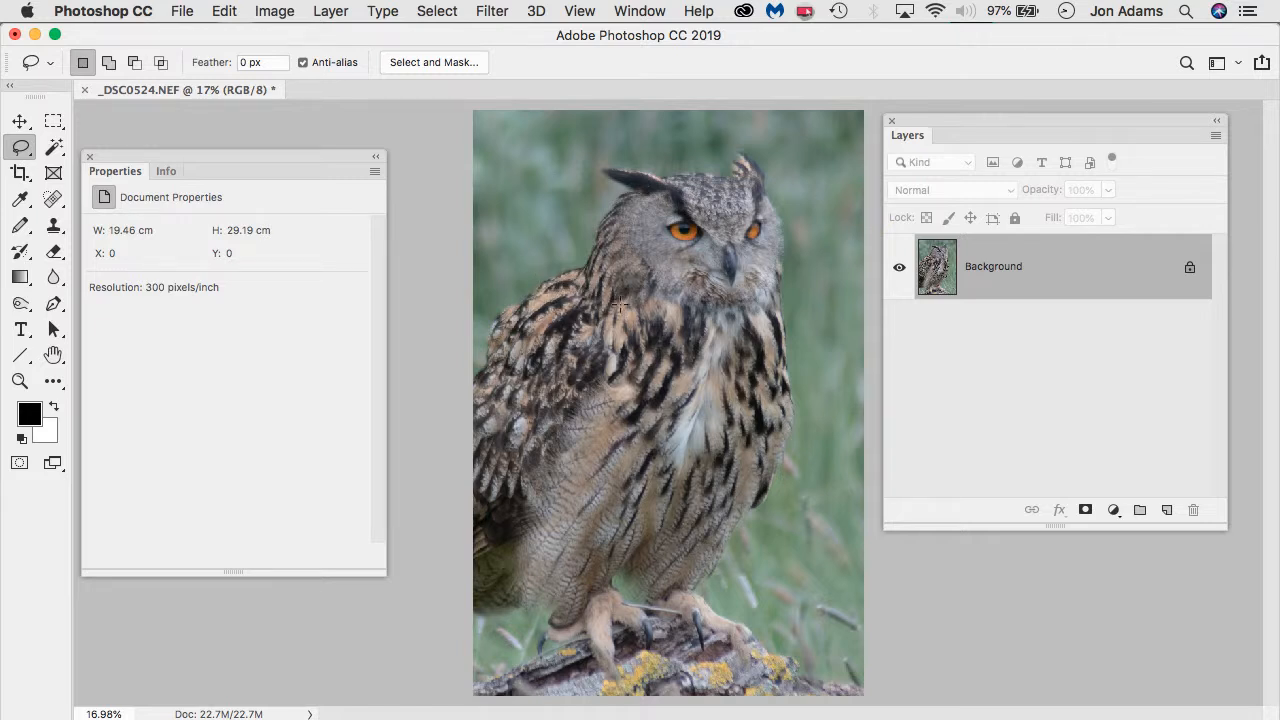
Add a new Levels adjustment layer above the Background with shadow input 19 and highlight input 209
click(1113, 510)
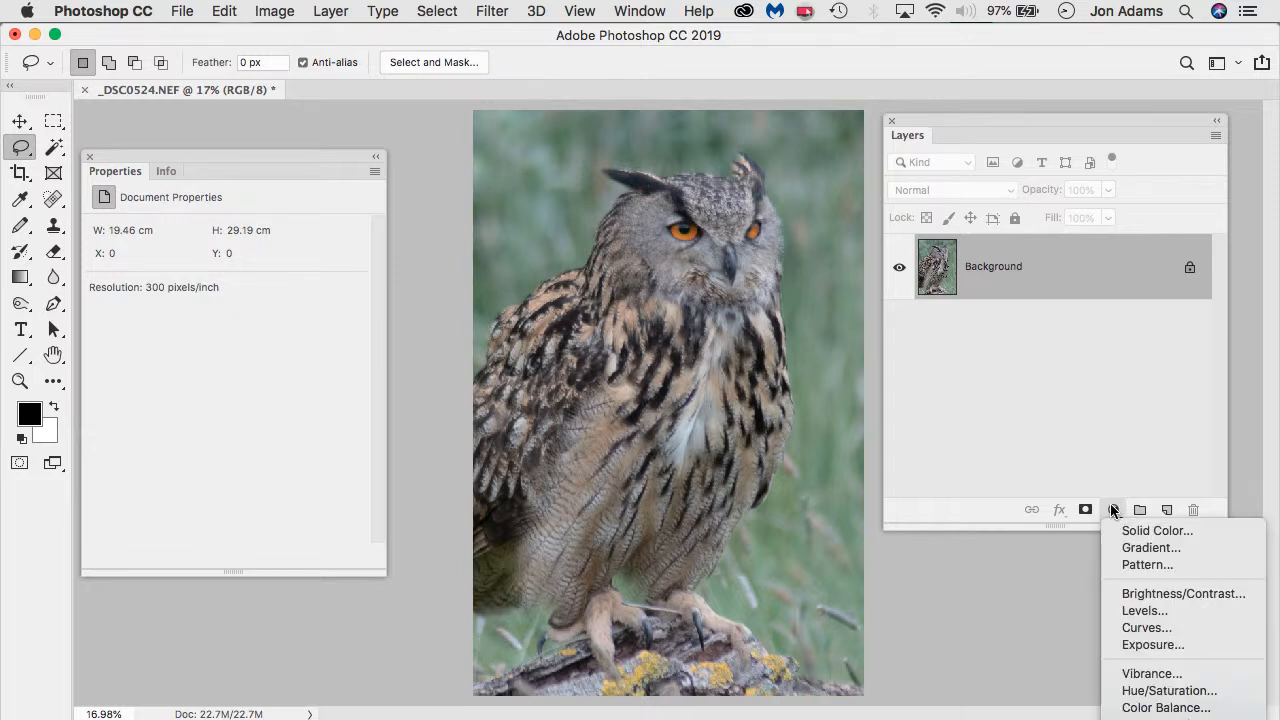
click(1166, 610)
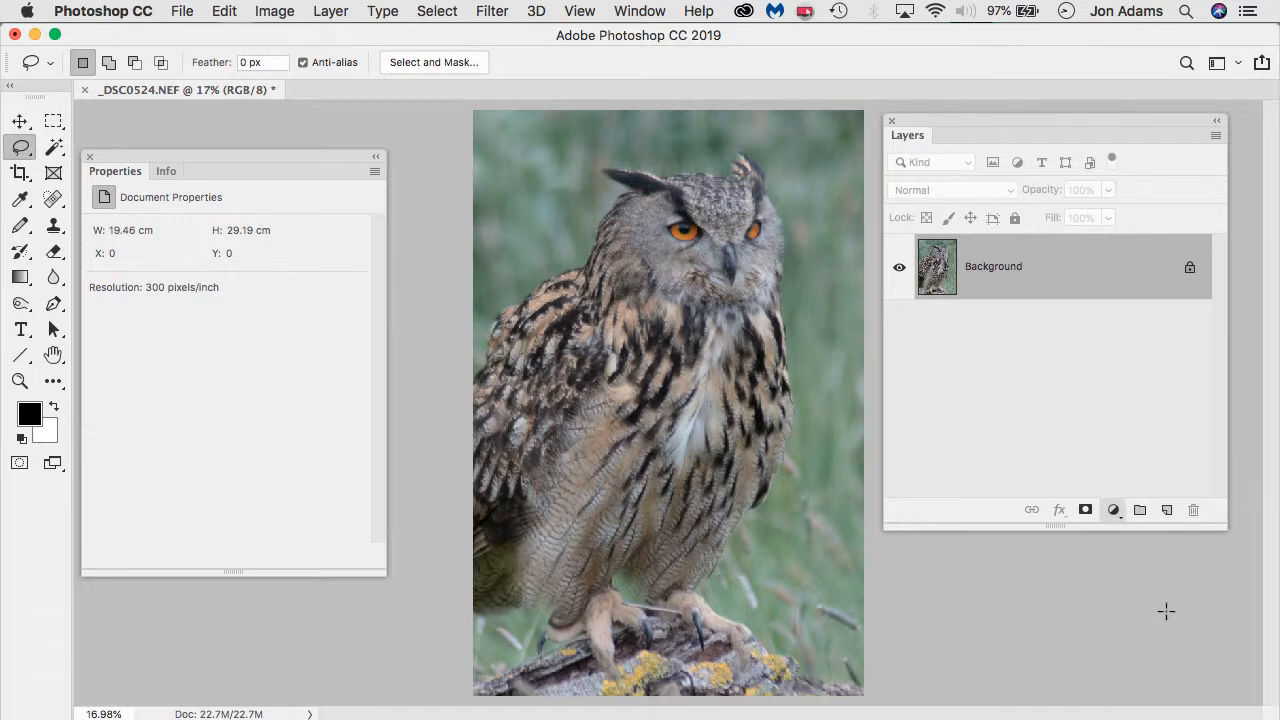
drag(123, 380, 141, 380)
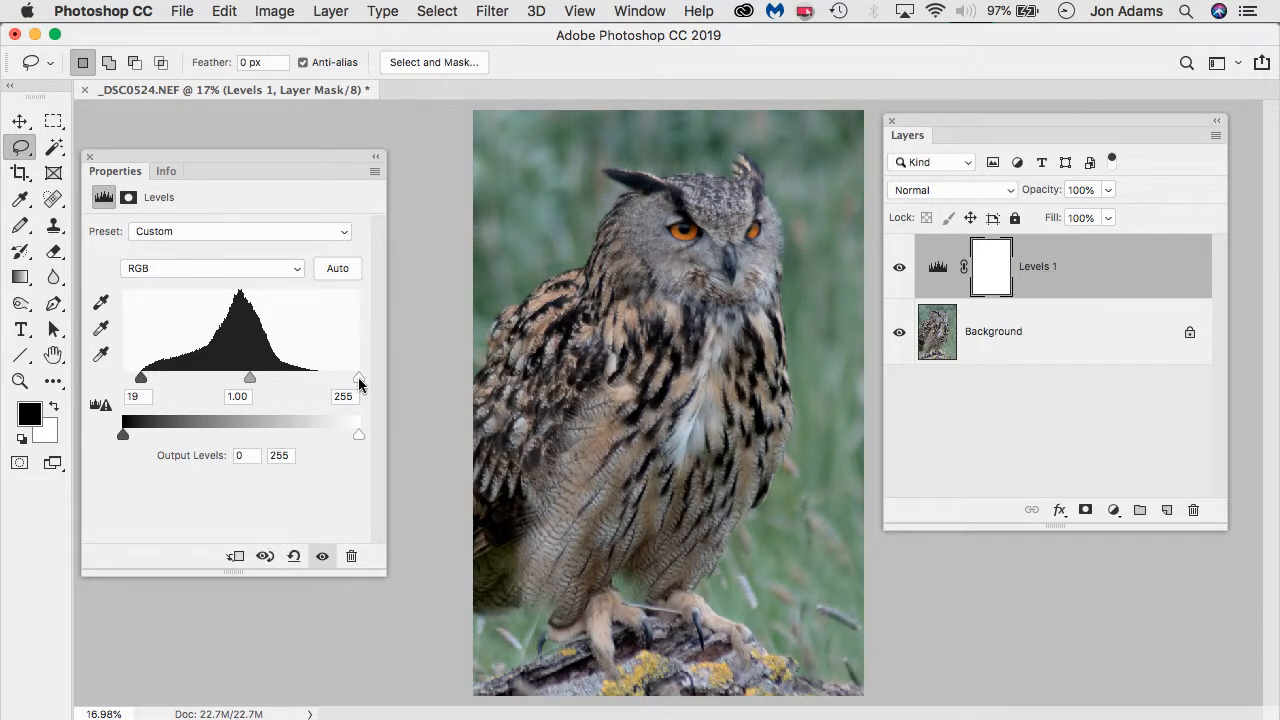
drag(359, 378, 315, 377)
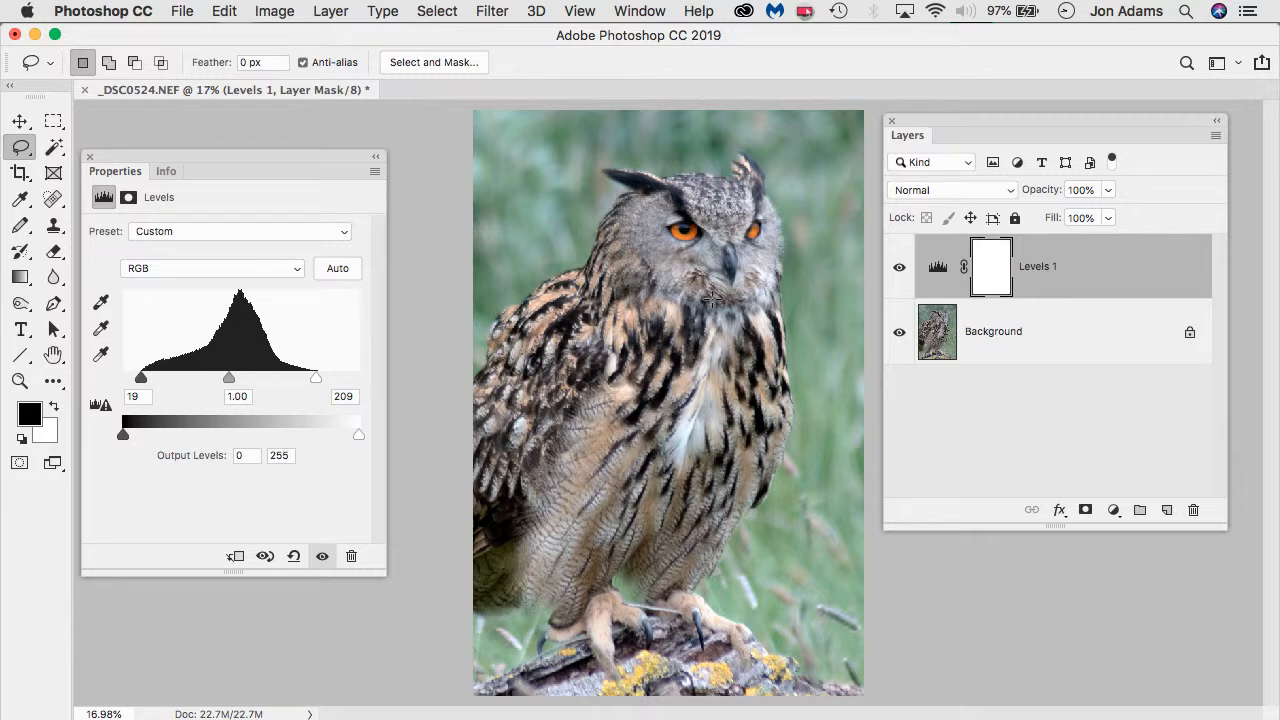
Add a Color Balance adjustment layer above Levels 1 and set its highlights to Cyan-Red +24 and Yellow-Blue -20
click(1113, 510)
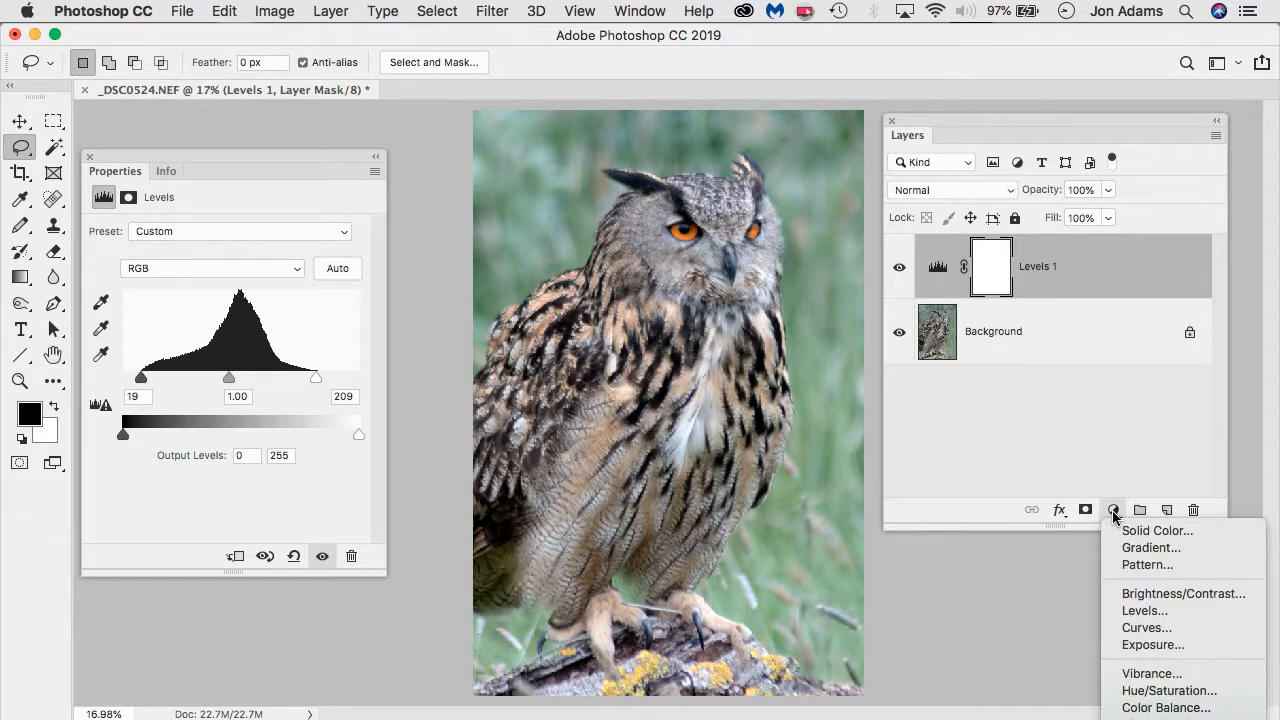
click(1160, 707)
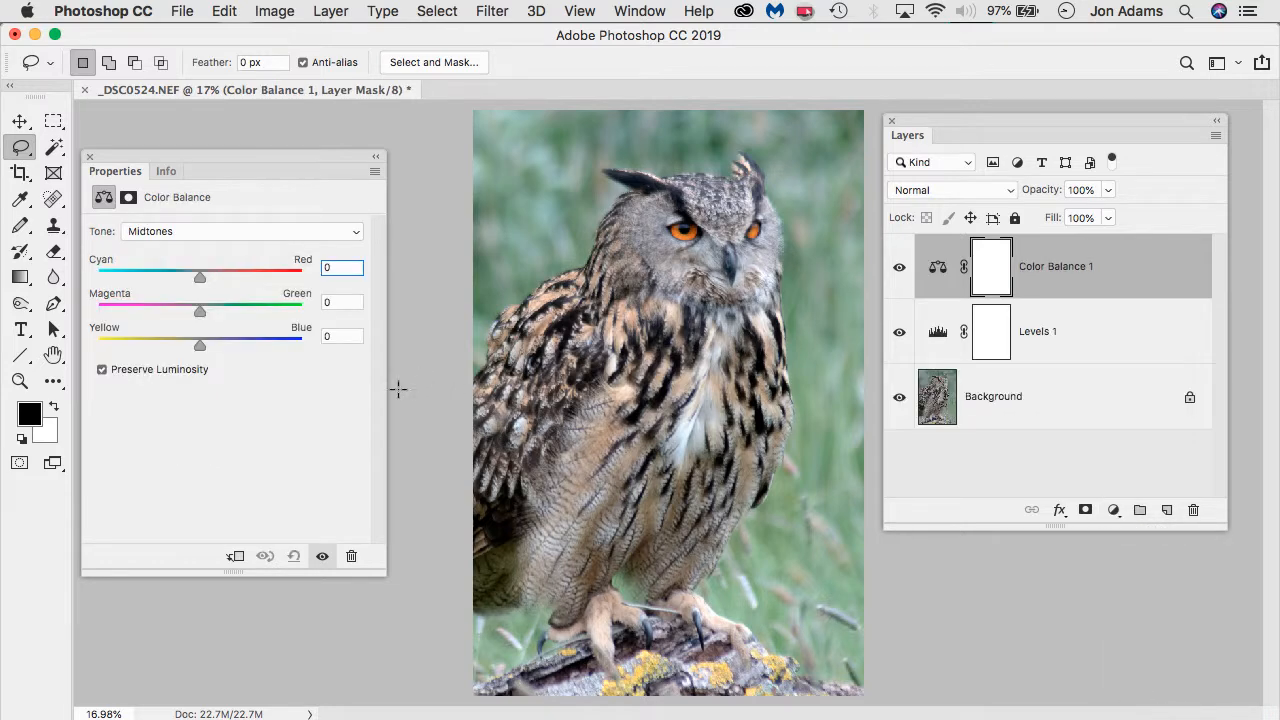
click(171, 230)
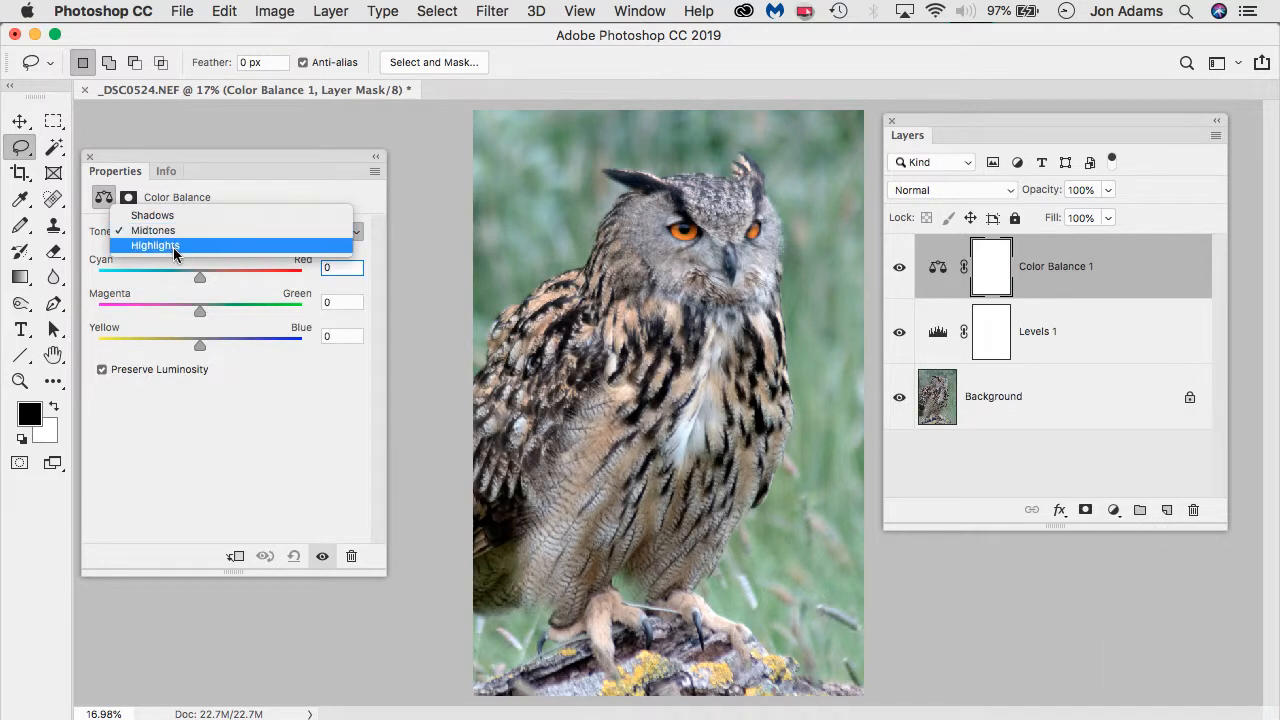
click(172, 248)
drag(193, 276, 224, 281)
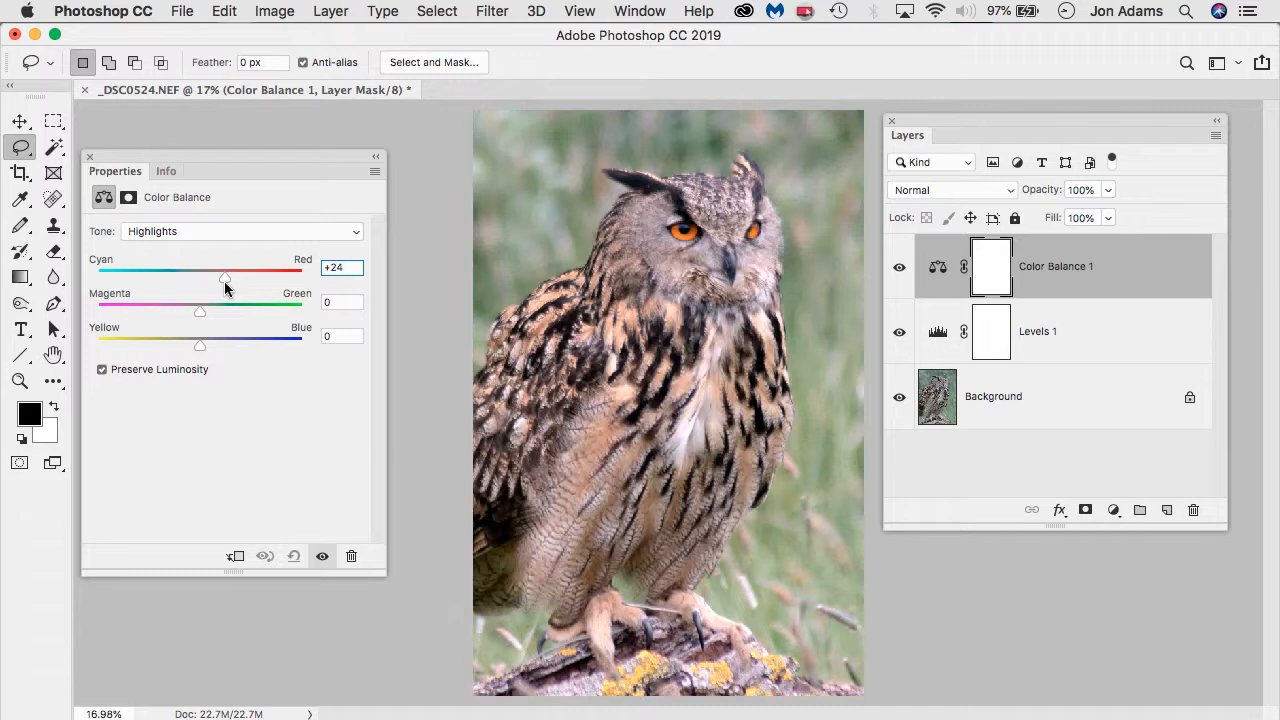
drag(204, 346, 177, 344)
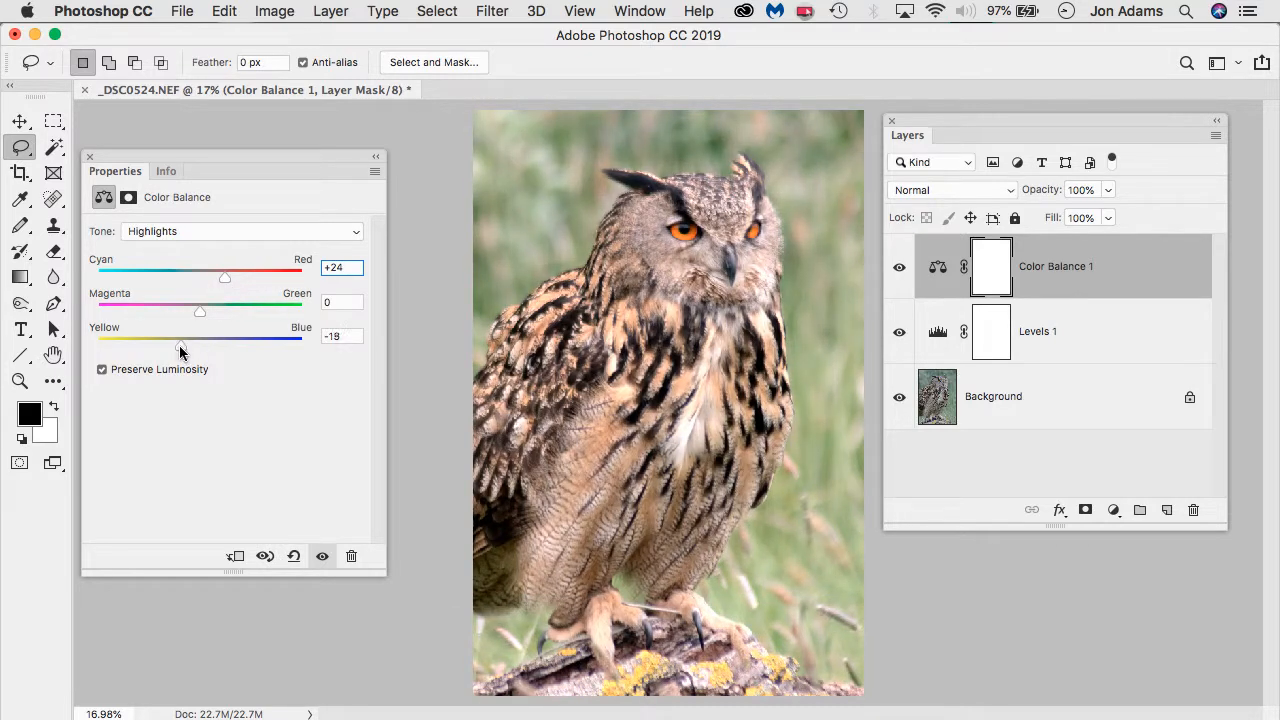
In Color Balance 1, set the midtones to Cyan-Red +13 and Yellow-Blue -12, and the shadows to Yellow-Blue +13
click(188, 231)
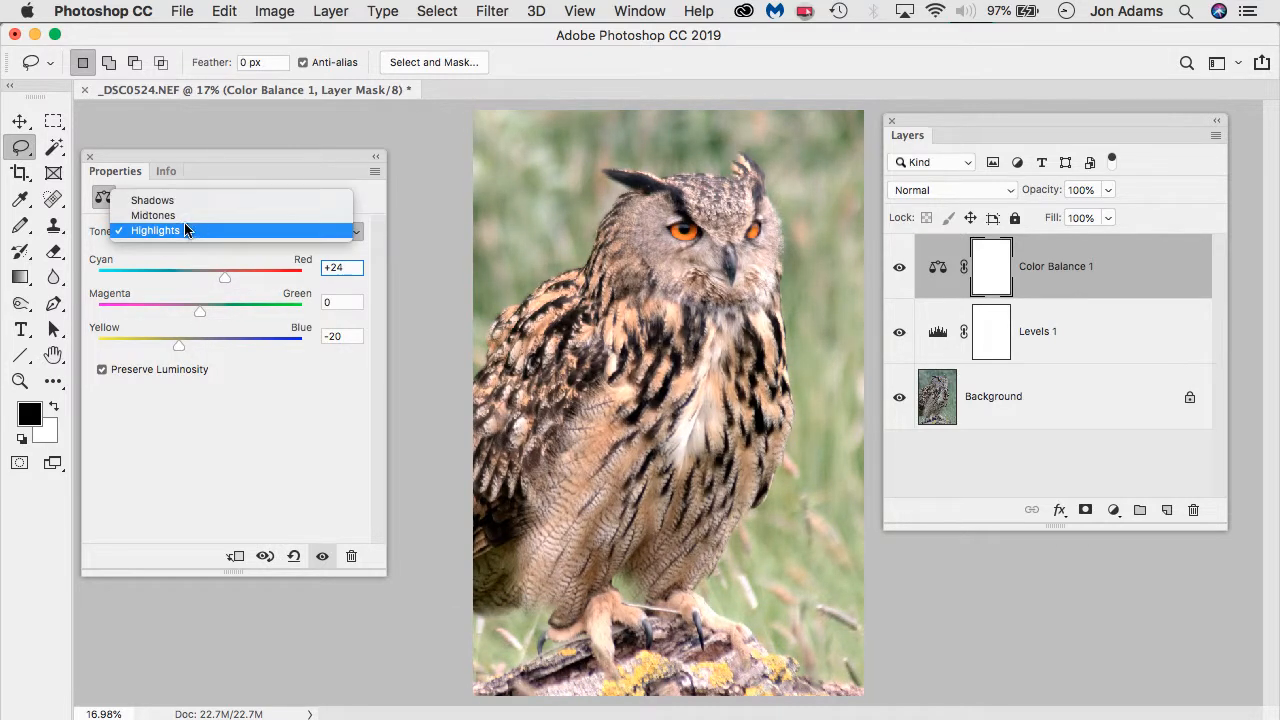
click(153, 215)
drag(215, 277, 212, 276)
drag(200, 346, 187, 346)
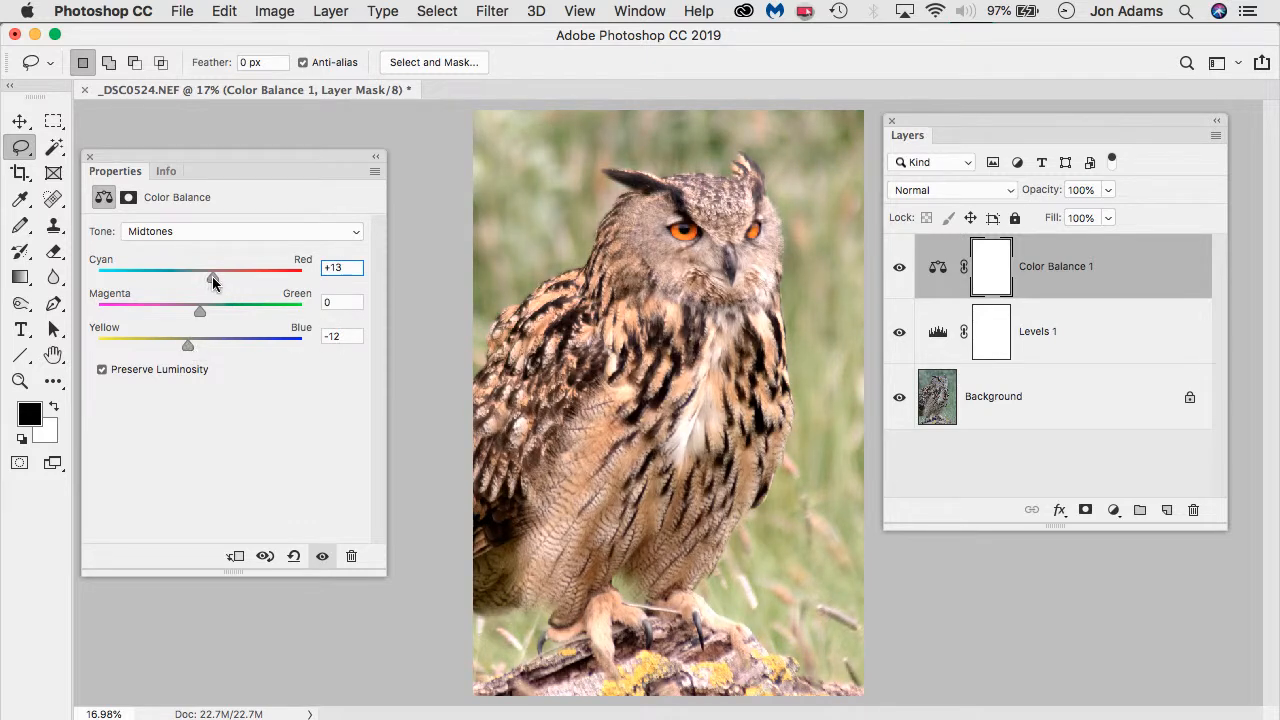
click(206, 232)
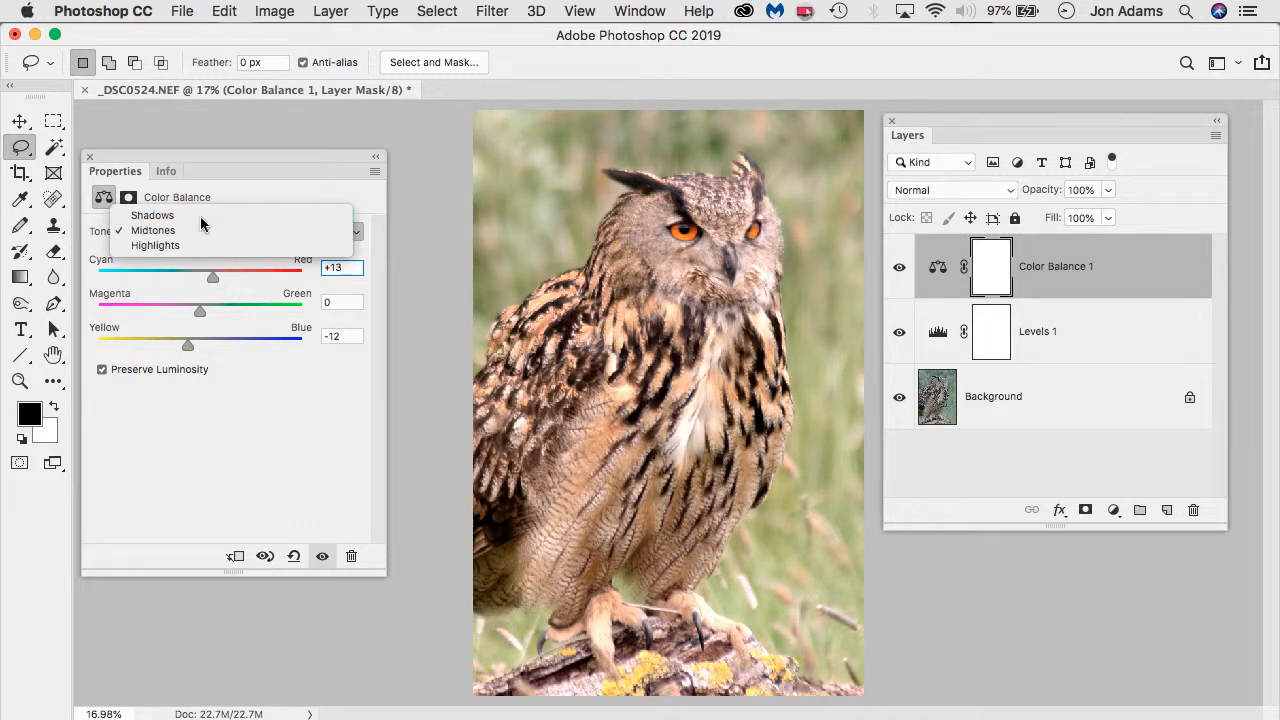
click(200, 218)
drag(206, 346, 212, 347)
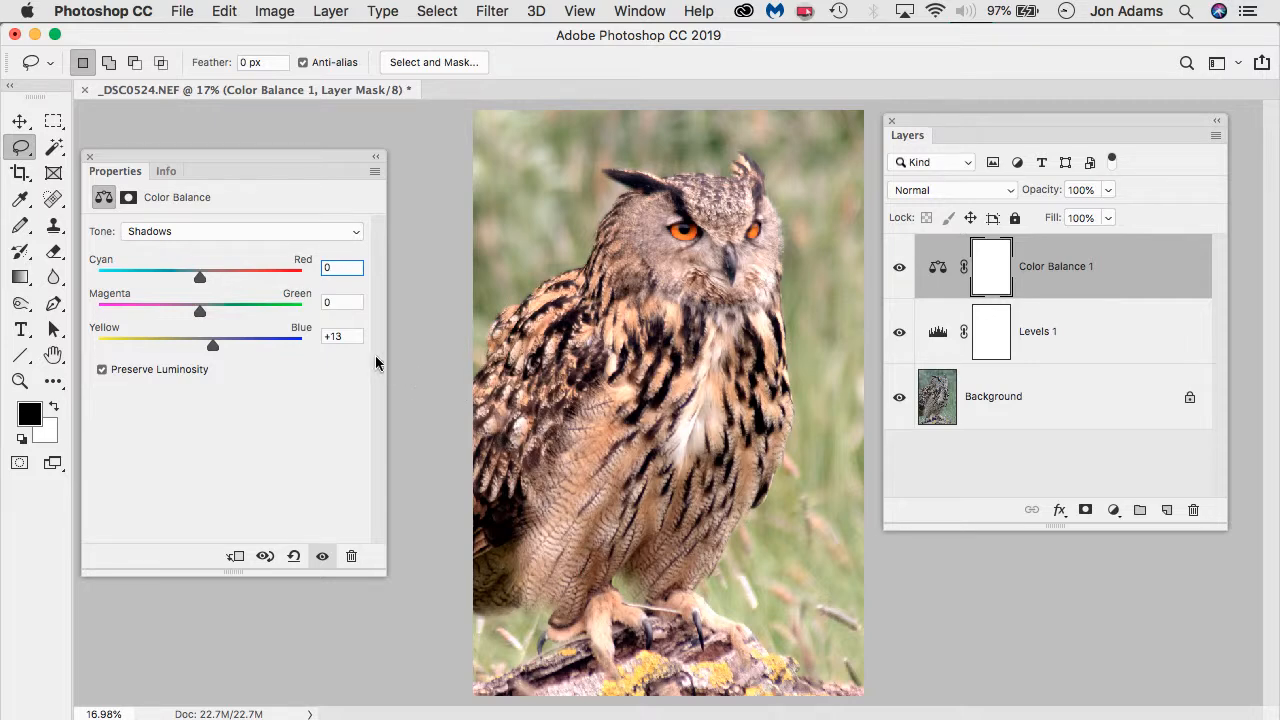
Lasso the background around the owl, including the grass patch beneath its tail, and feather the selection by 81.7 px
mouse_move(468, 378)
mouse_down()
mouse_move(502, 322)
mouse_move(555, 291)
mouse_move(635, 184)
mouse_move(745, 172)
mouse_move(772, 258)
mouse_move(774, 385)
mouse_move(742, 510)
mouse_move(694, 568)
mouse_move(719, 618)
mouse_move(754, 645)
mouse_move(868, 700)
mouse_move(912, 638)
mouse_move(940, 79)
mouse_move(803, 63)
mouse_move(483, 63)
mouse_move(445, 82)
mouse_move(446, 392)
mouse_up()
key(shift)
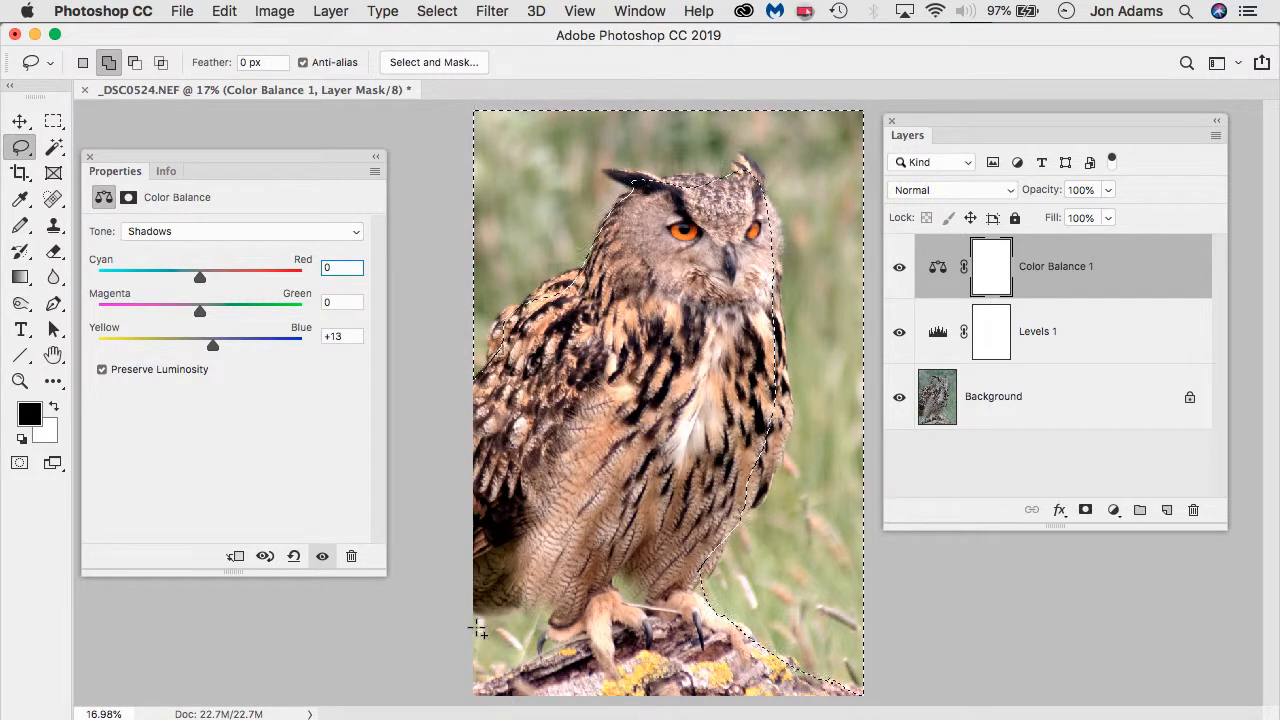
mouse_move(463, 609)
mouse_down()
mouse_move(550, 615)
mouse_move(560, 645)
mouse_move(463, 696)
mouse_move(443, 620)
mouse_up()
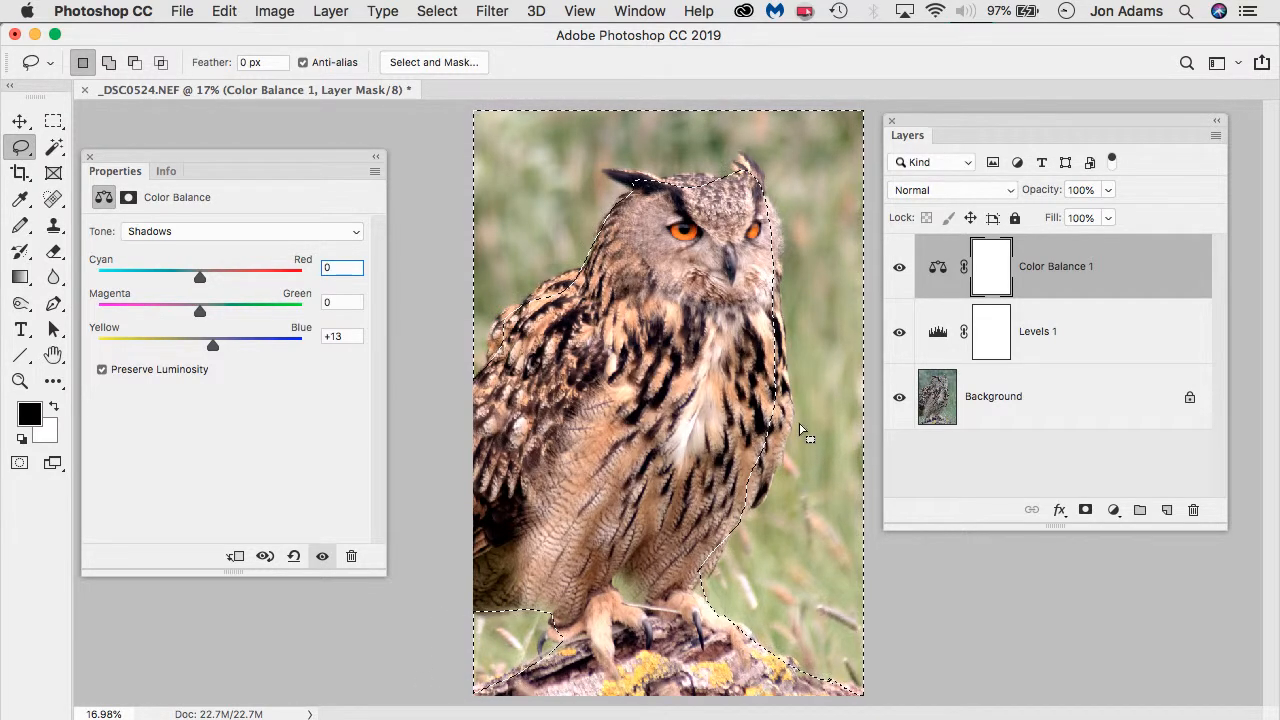
click(436, 62)
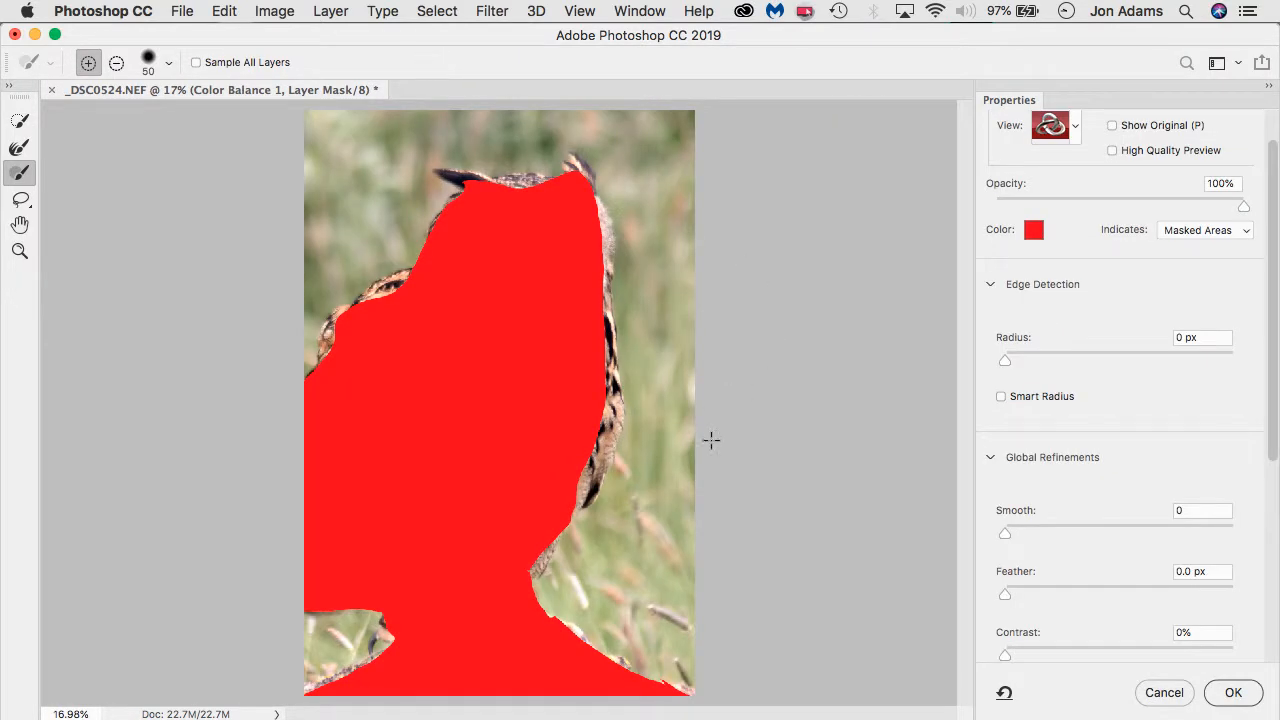
drag(1005, 594, 1143, 596)
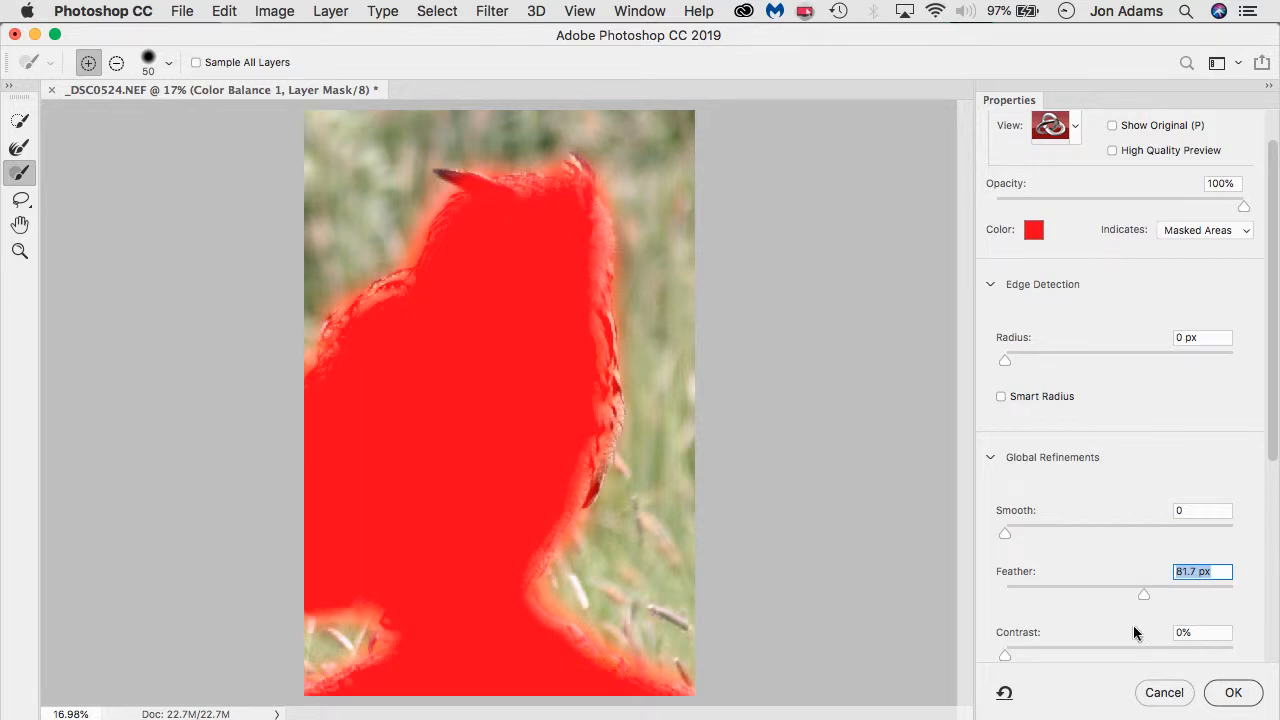
click(1238, 694)
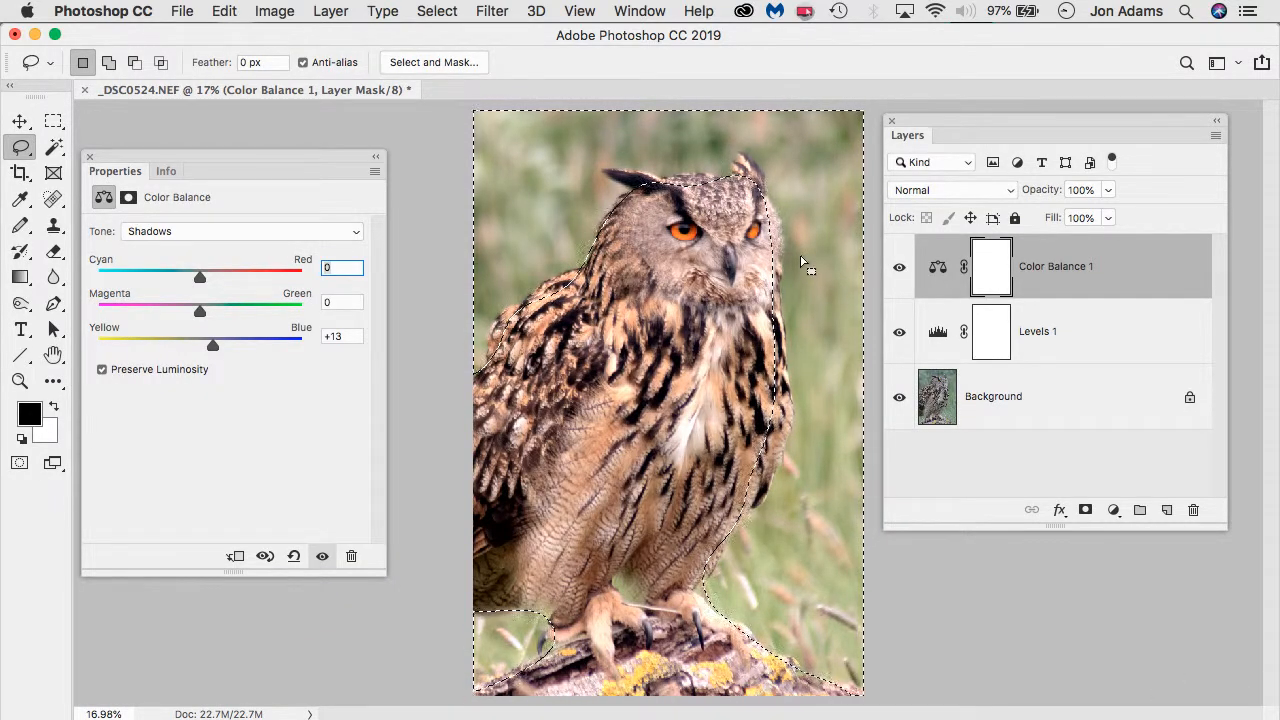
Add a Levels adjustment layer masked to the selected background, with shadow input 54 and midtone input 1.05
click(1113, 511)
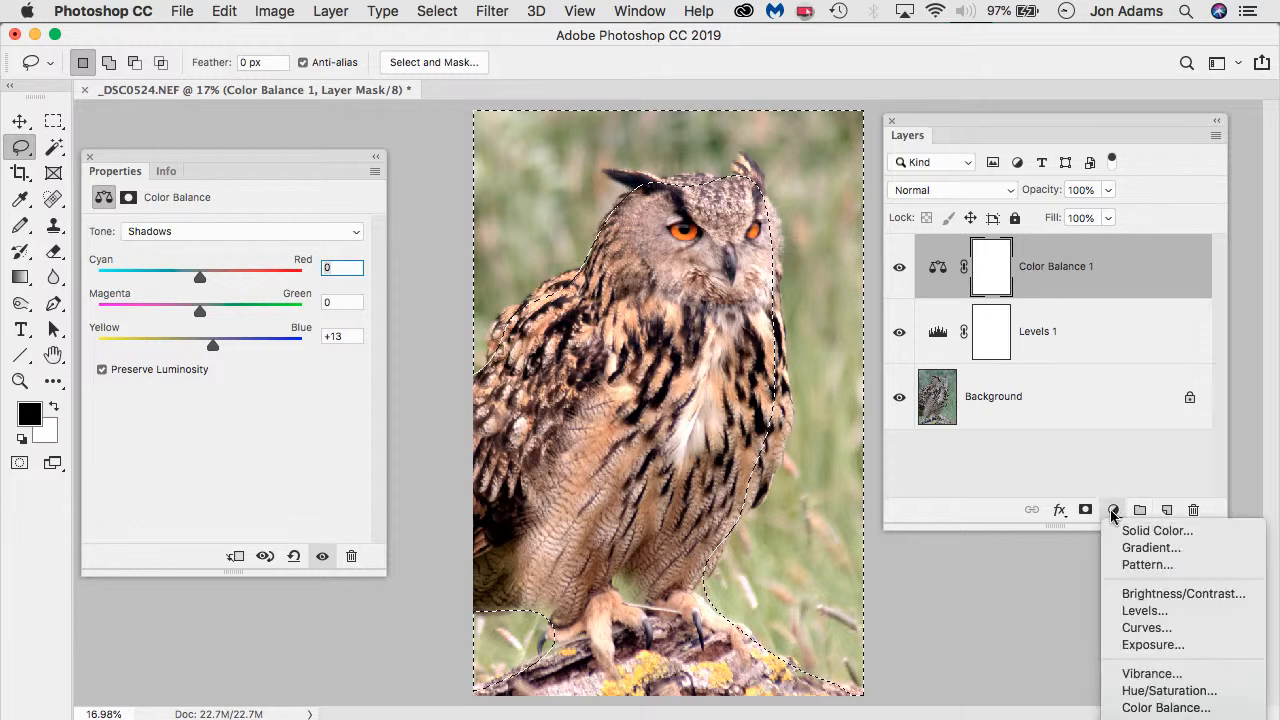
click(1144, 611)
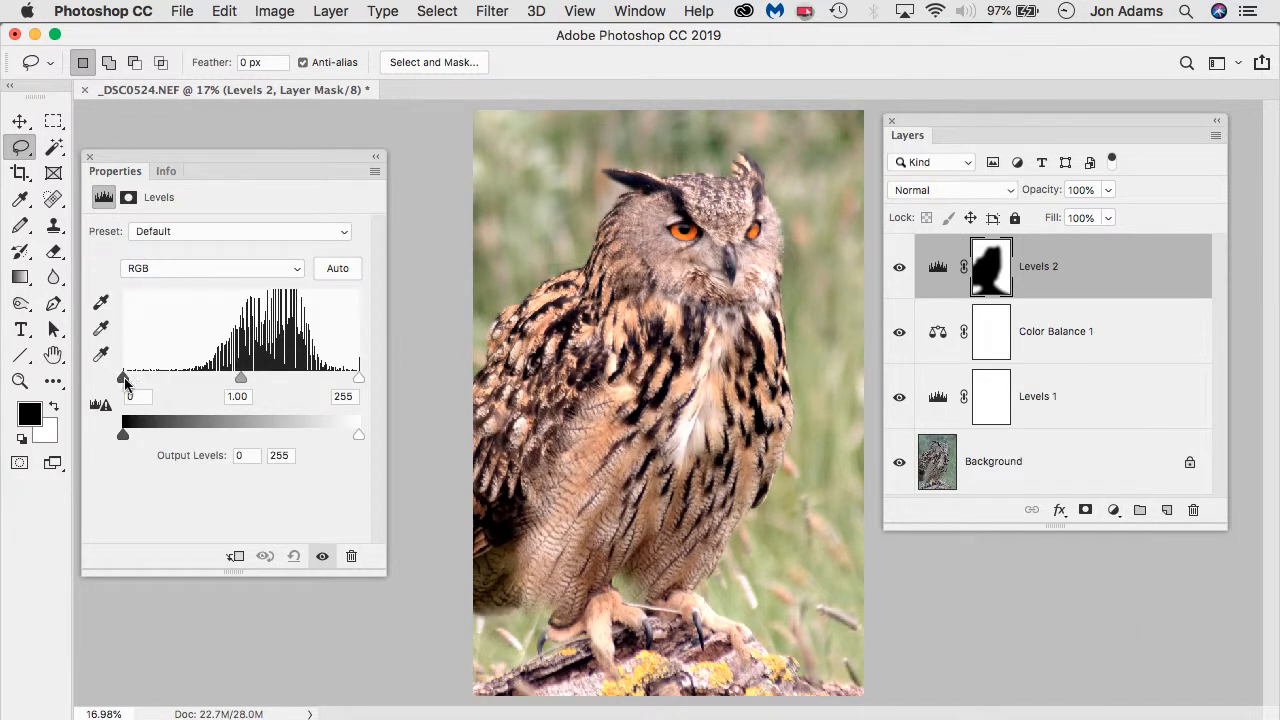
drag(123, 378, 177, 379)
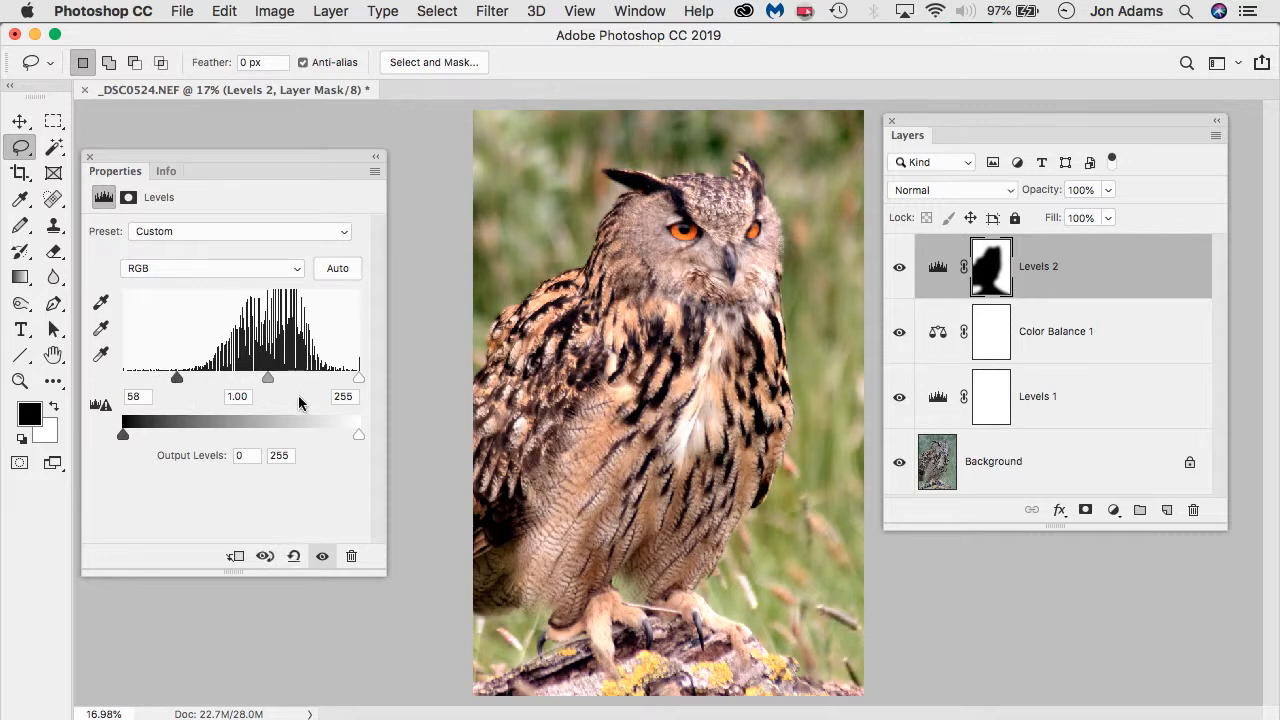
drag(270, 378, 286, 378)
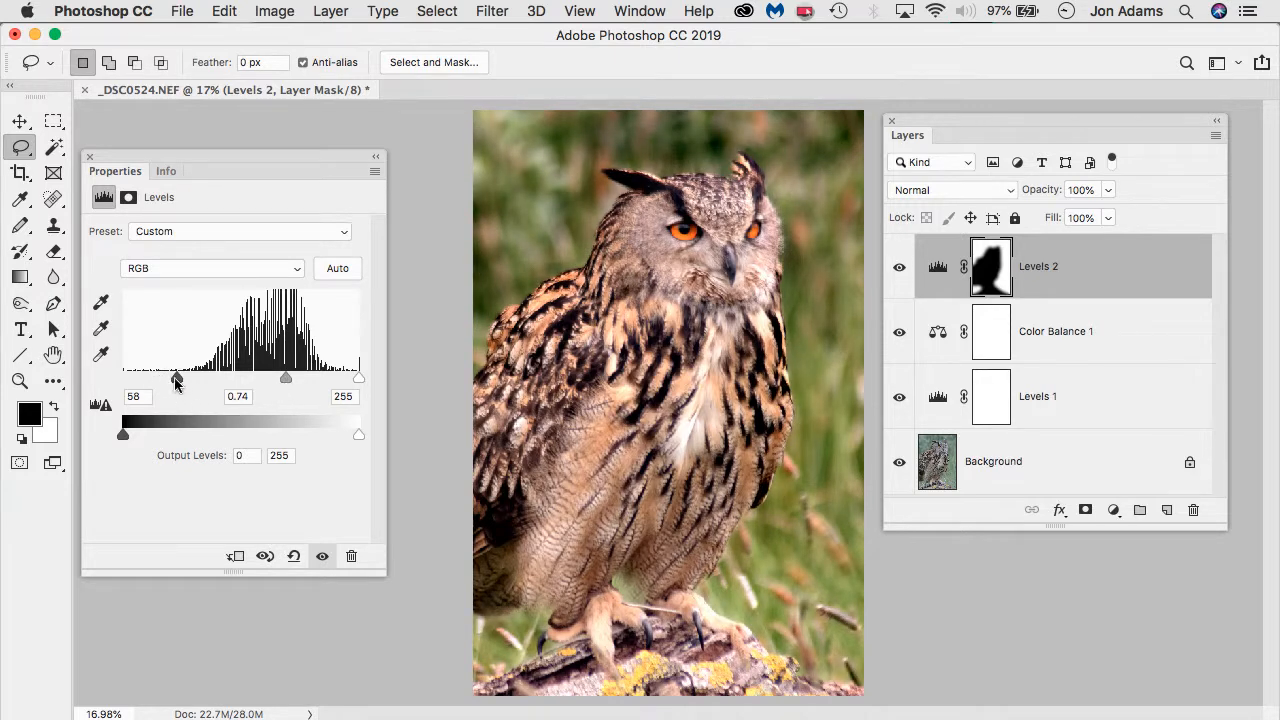
drag(176, 379, 183, 378)
mouse_move(287, 379)
mouse_down()
mouse_move(298, 379)
mouse_move(268, 380)
mouse_up()
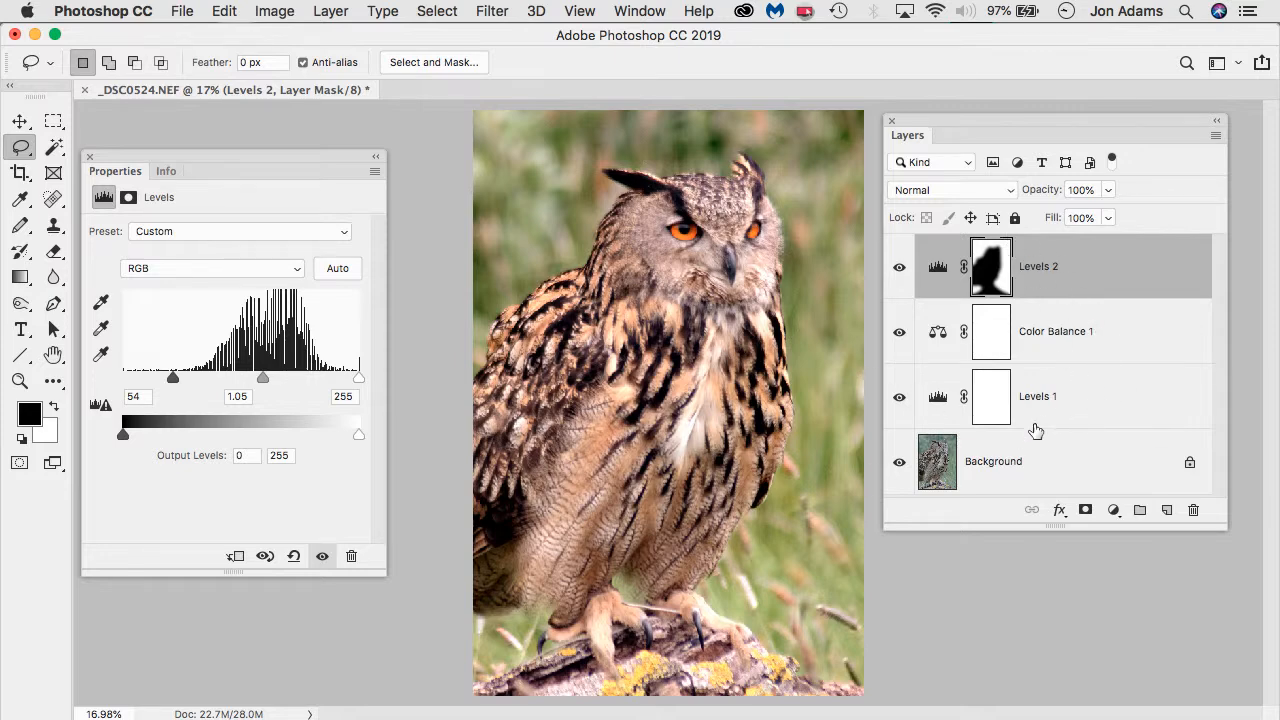
Compare the photo with the three adjustment layers hidden, restored one by one and toggled together, and open the Color Balance 1 settings
drag(899, 397, 877, 289)
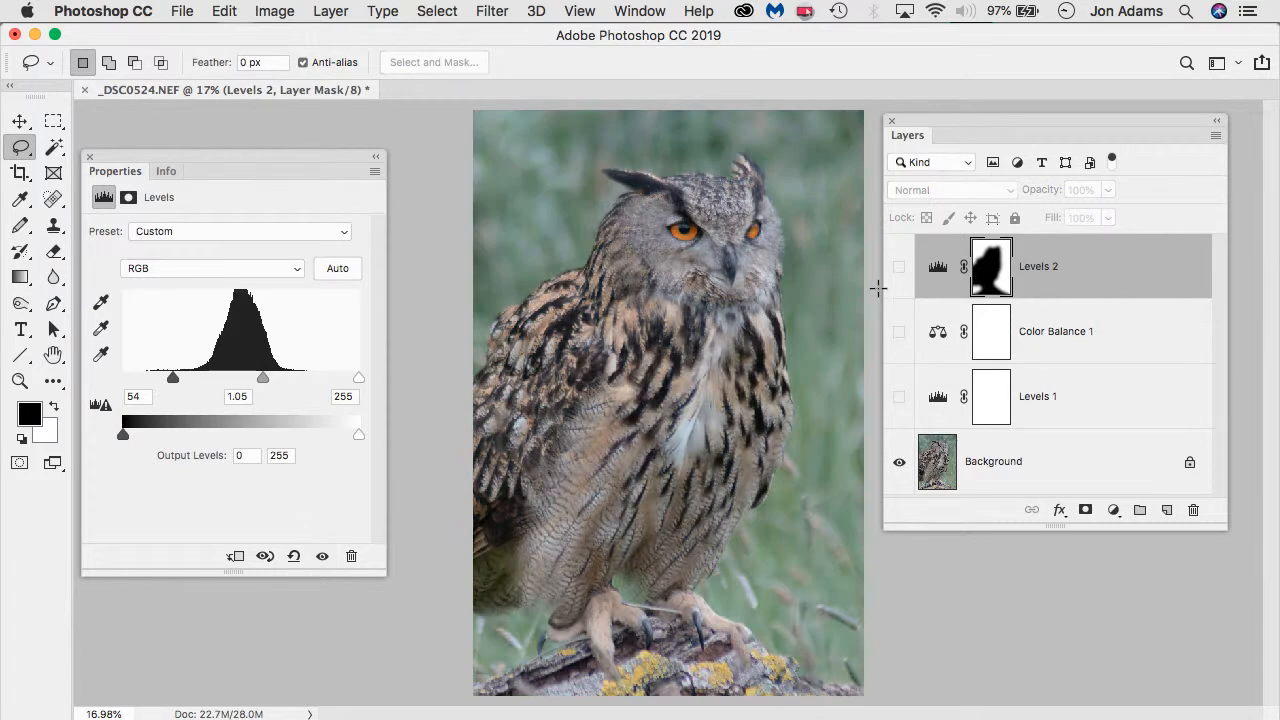
click(899, 397)
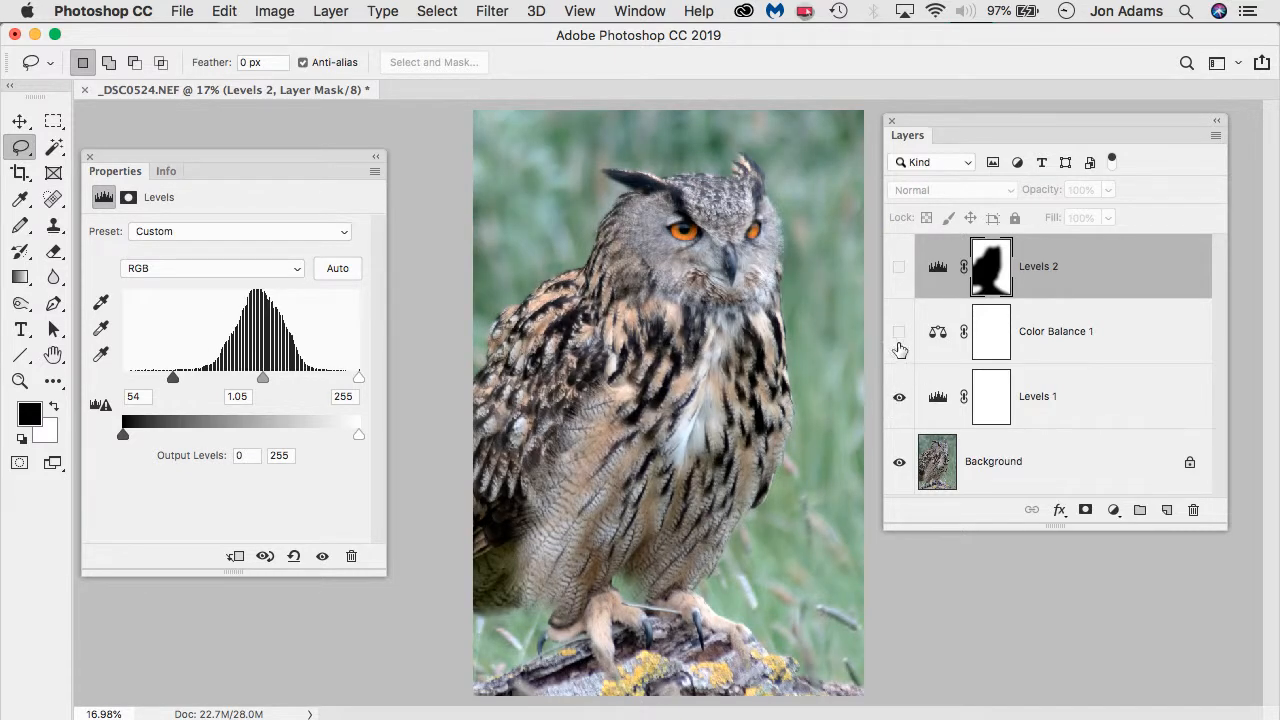
click(899, 332)
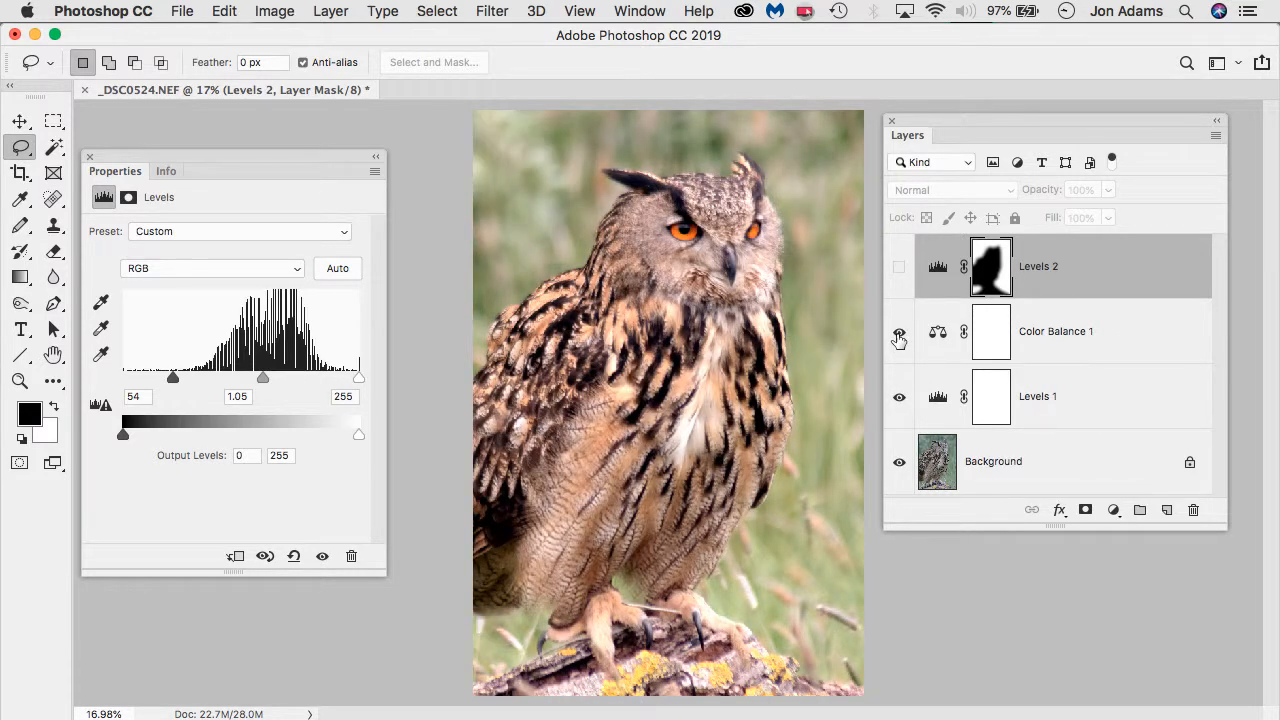
click(899, 267)
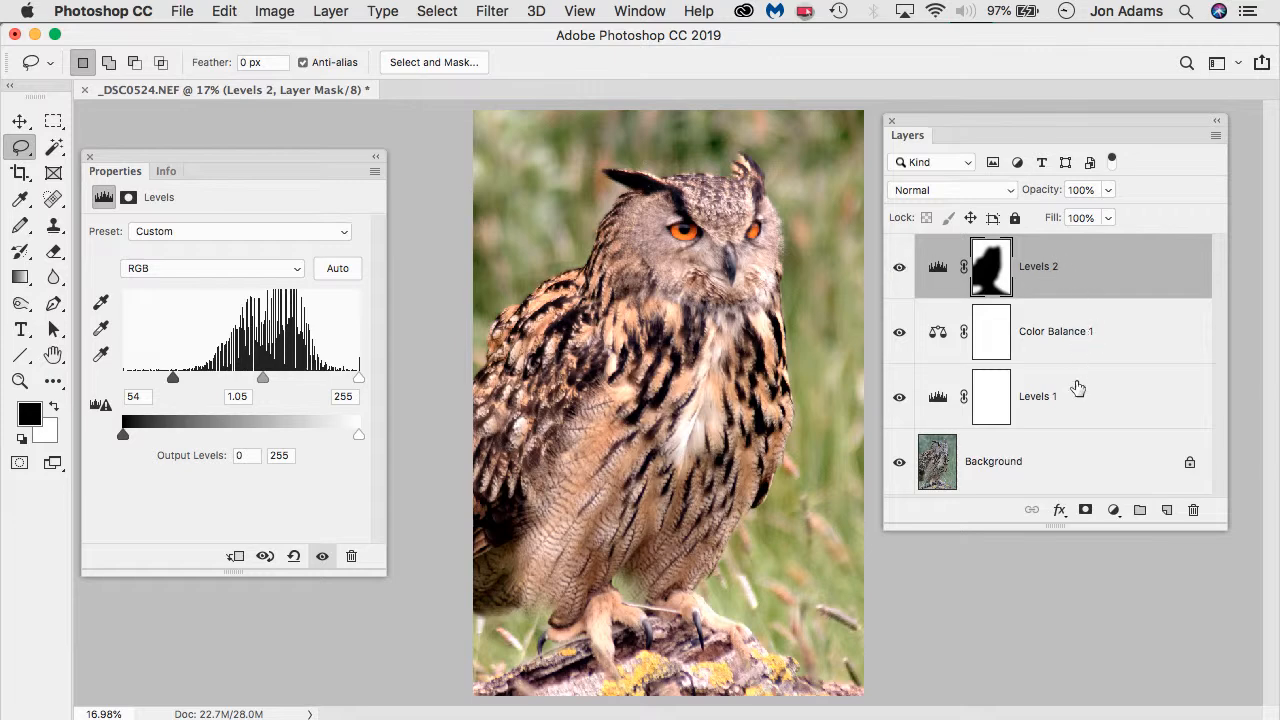
drag(899, 397, 899, 267)
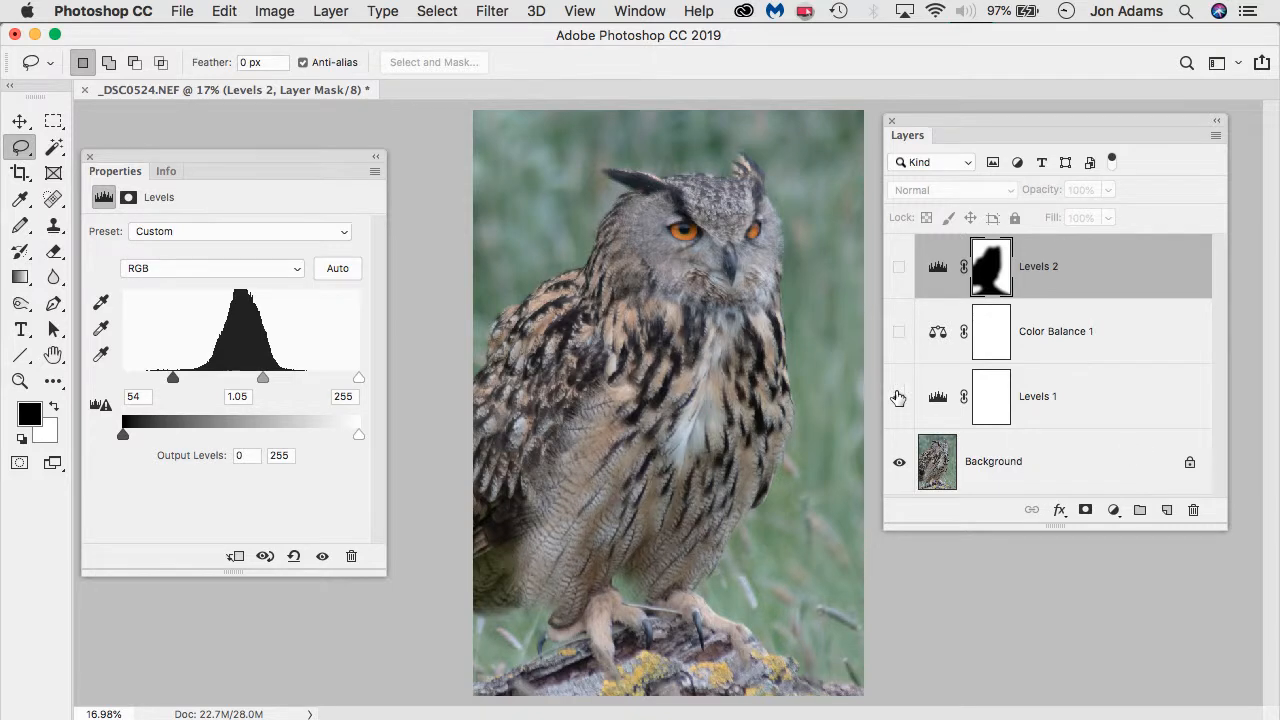
drag(899, 397, 899, 267)
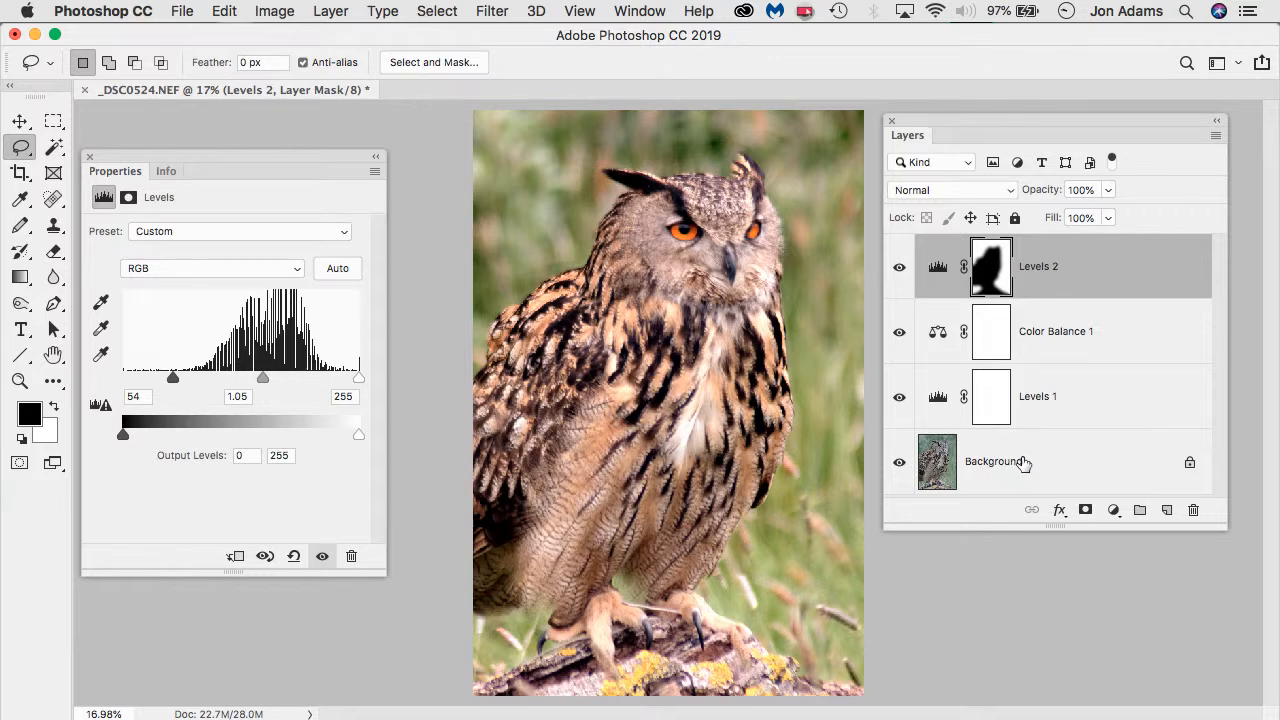
click(938, 338)
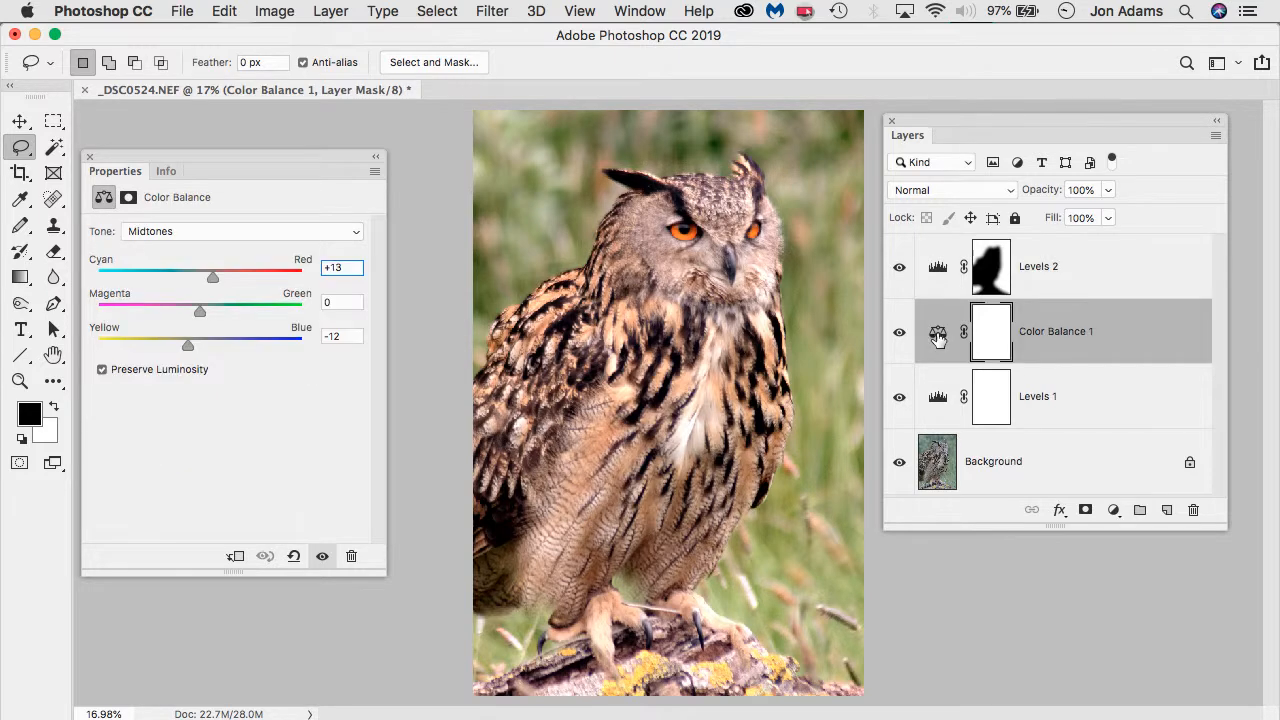